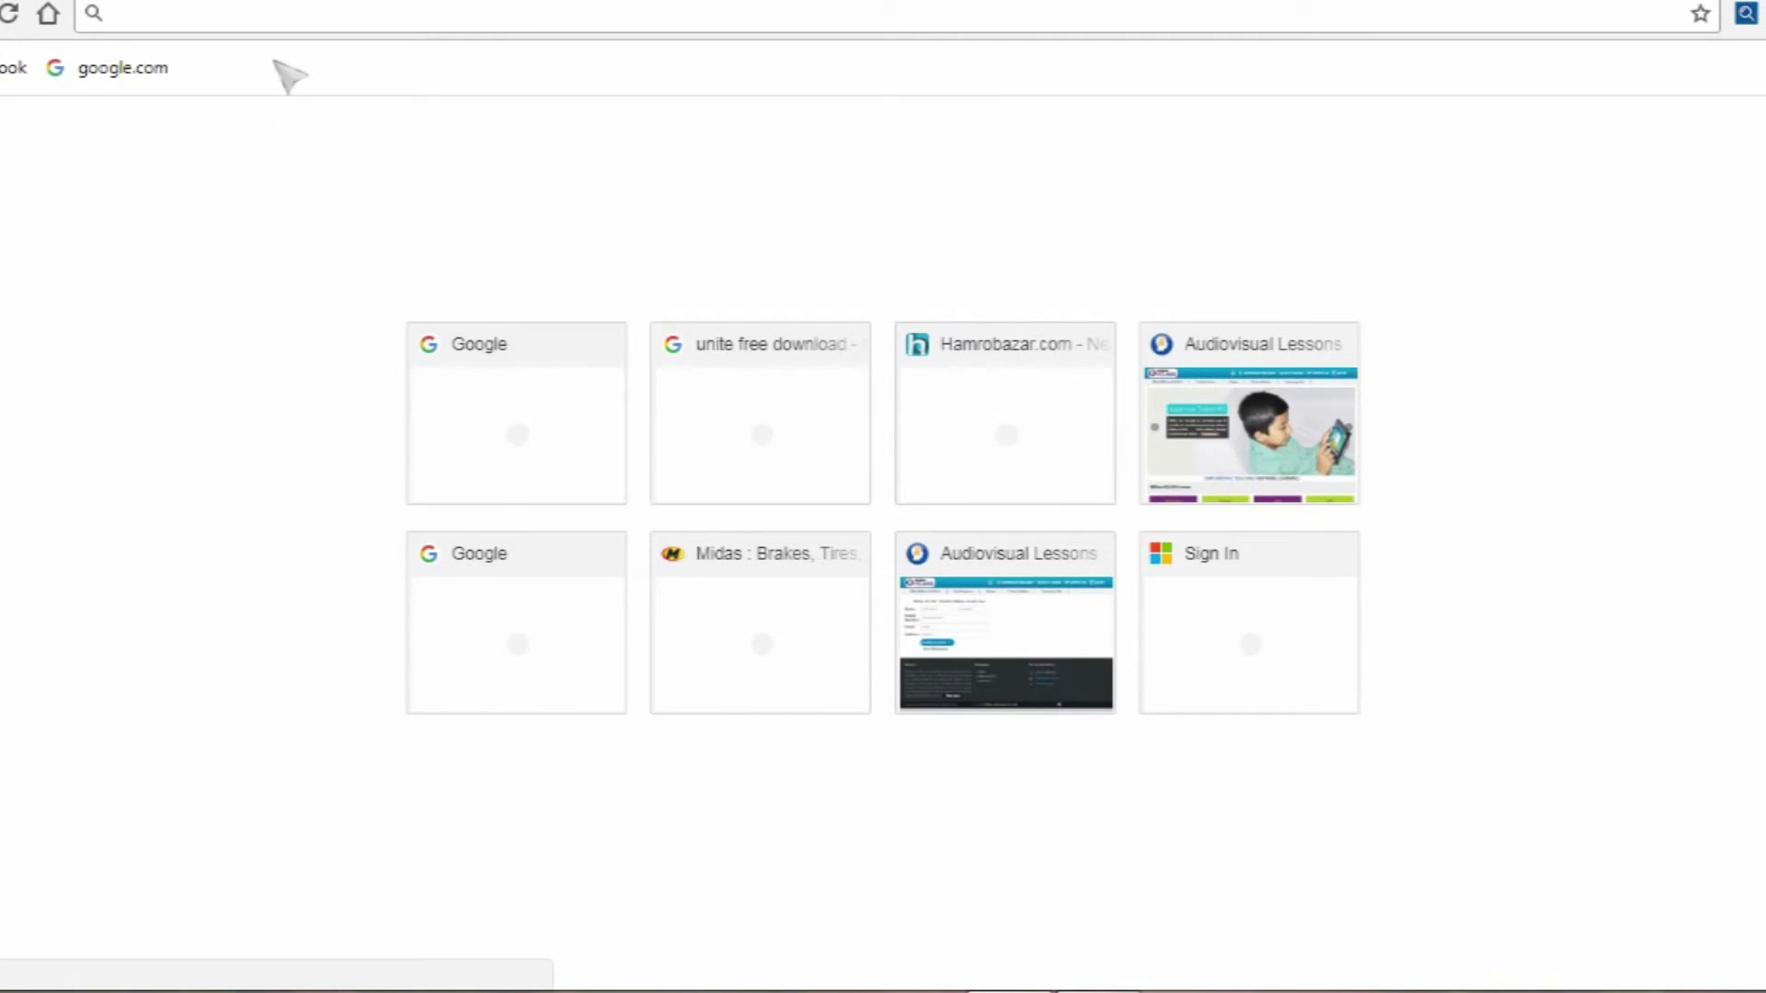
# - Load the Google home page by entering goog in the browser address bar
pyautogui.click(280, 17)
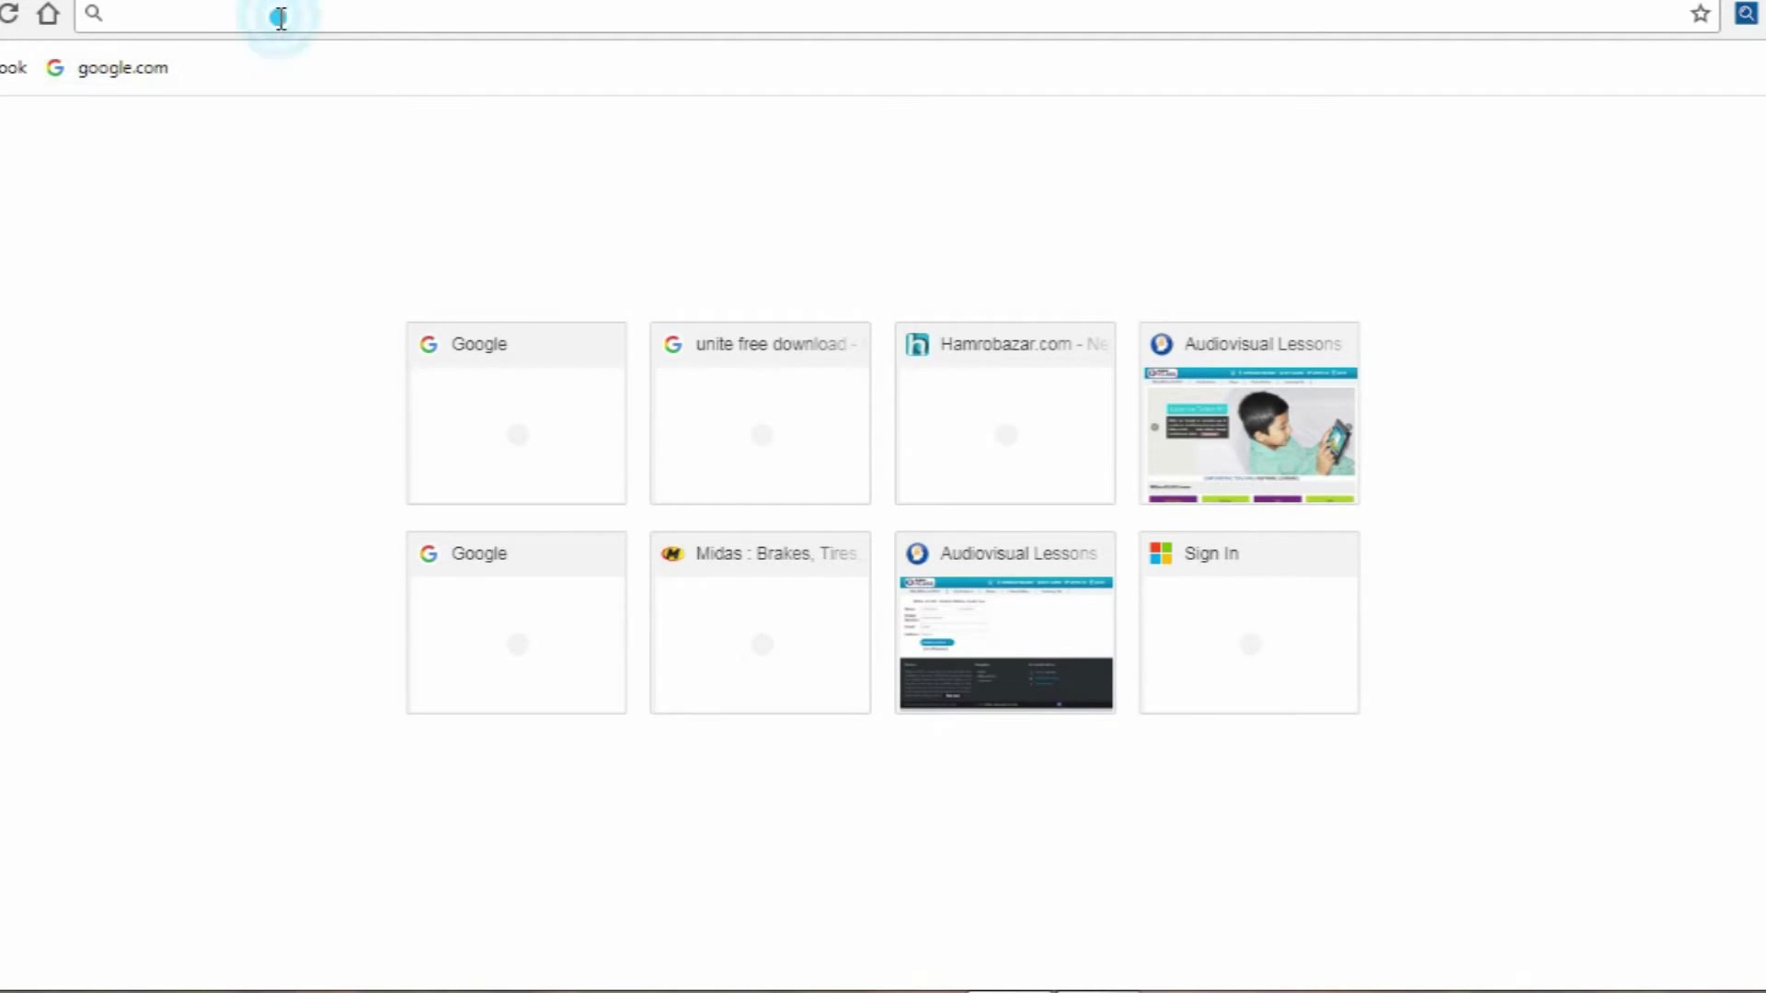
pyautogui.write('goog')
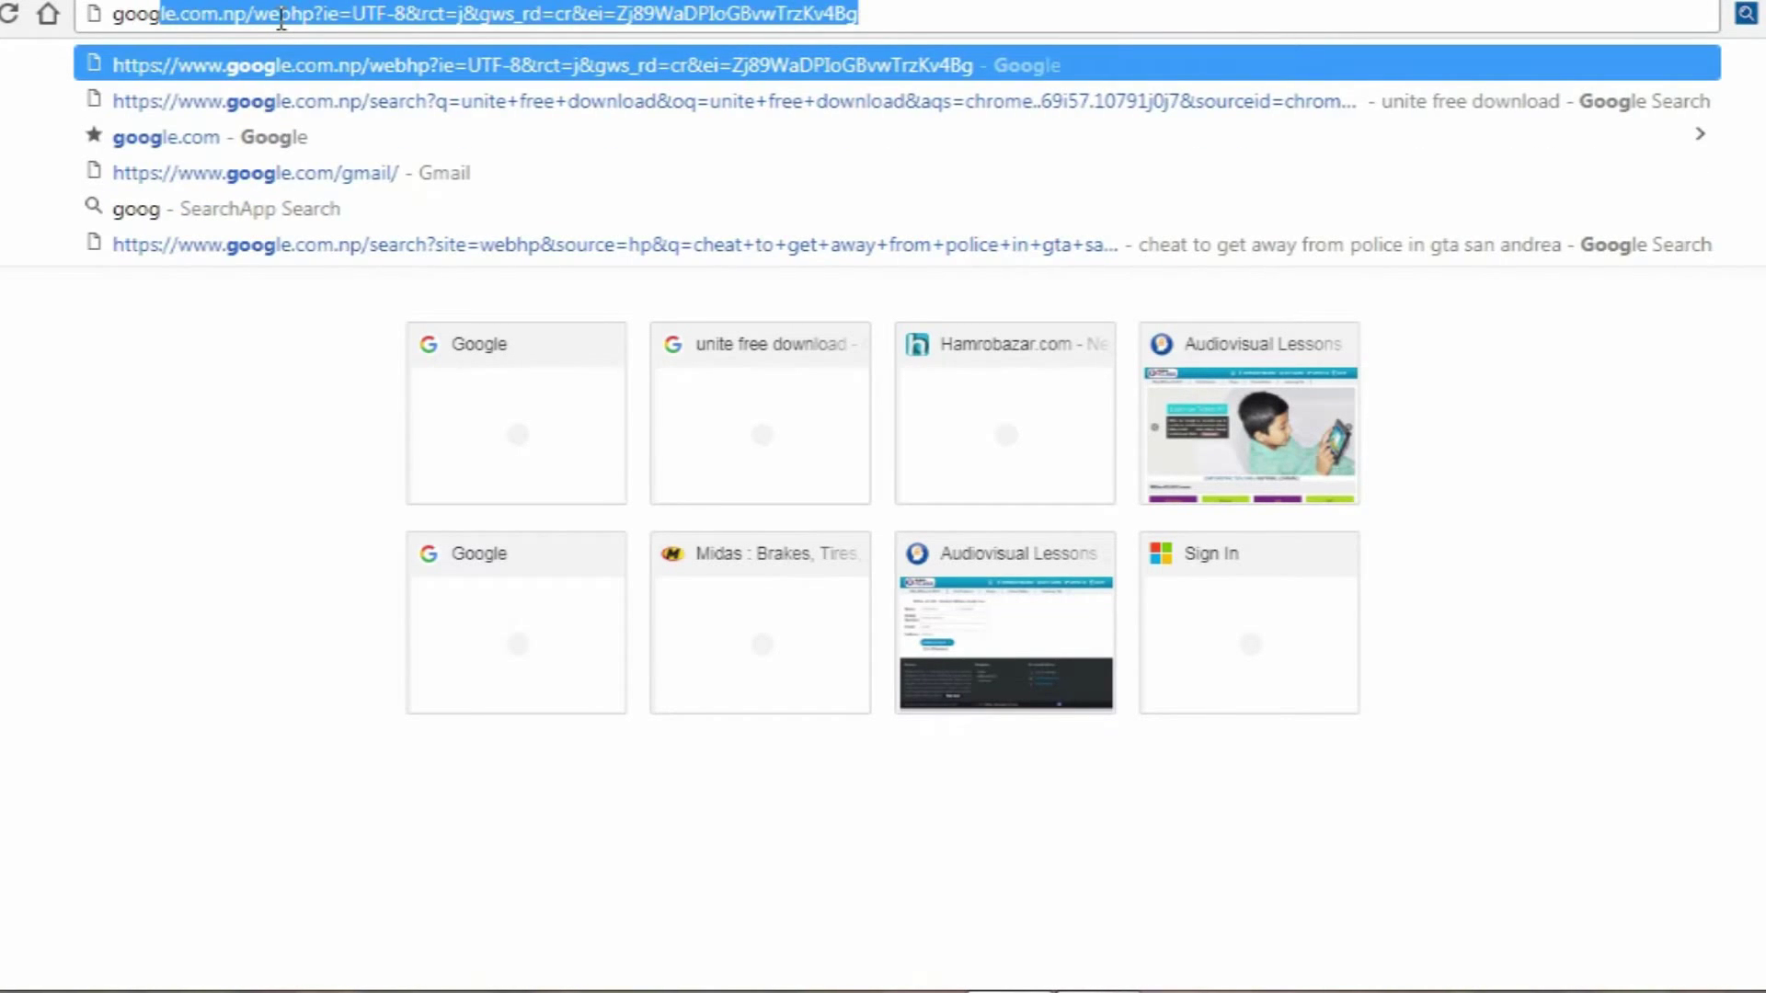
pyautogui.press('Return')
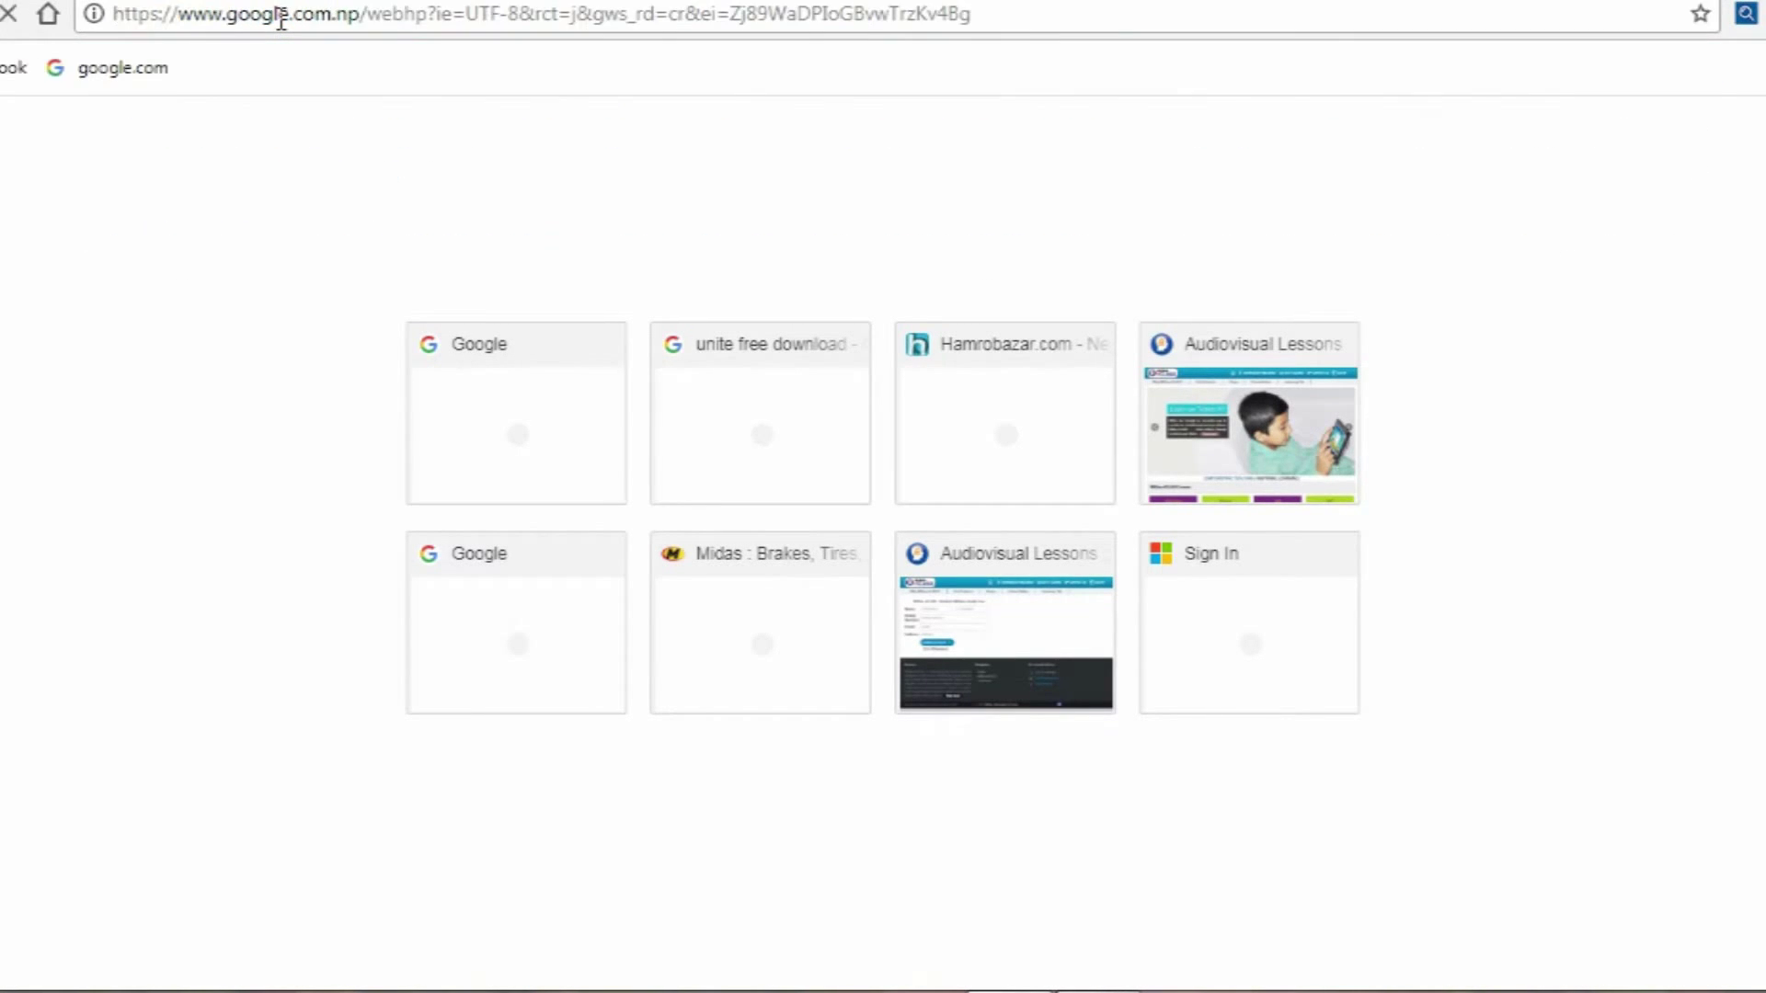
# - Search Google for 'andy for personal computer free download'
pyautogui.click(652, 529)
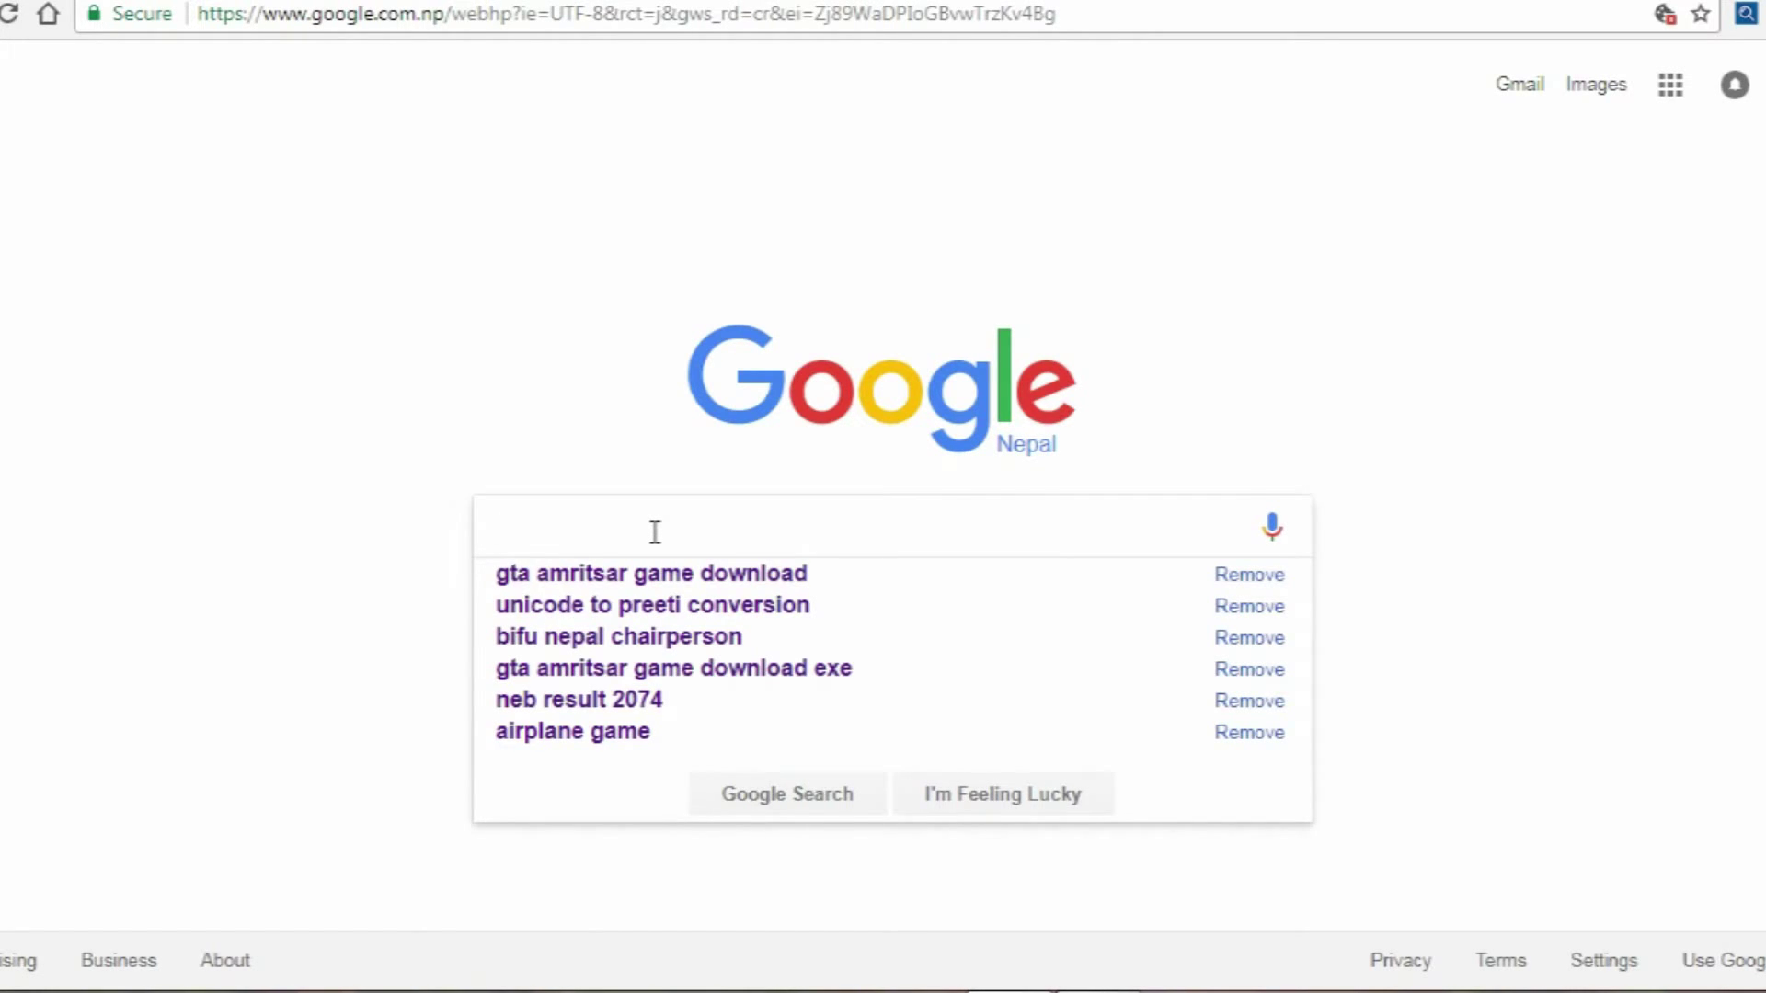
pyautogui.write('dnfj')
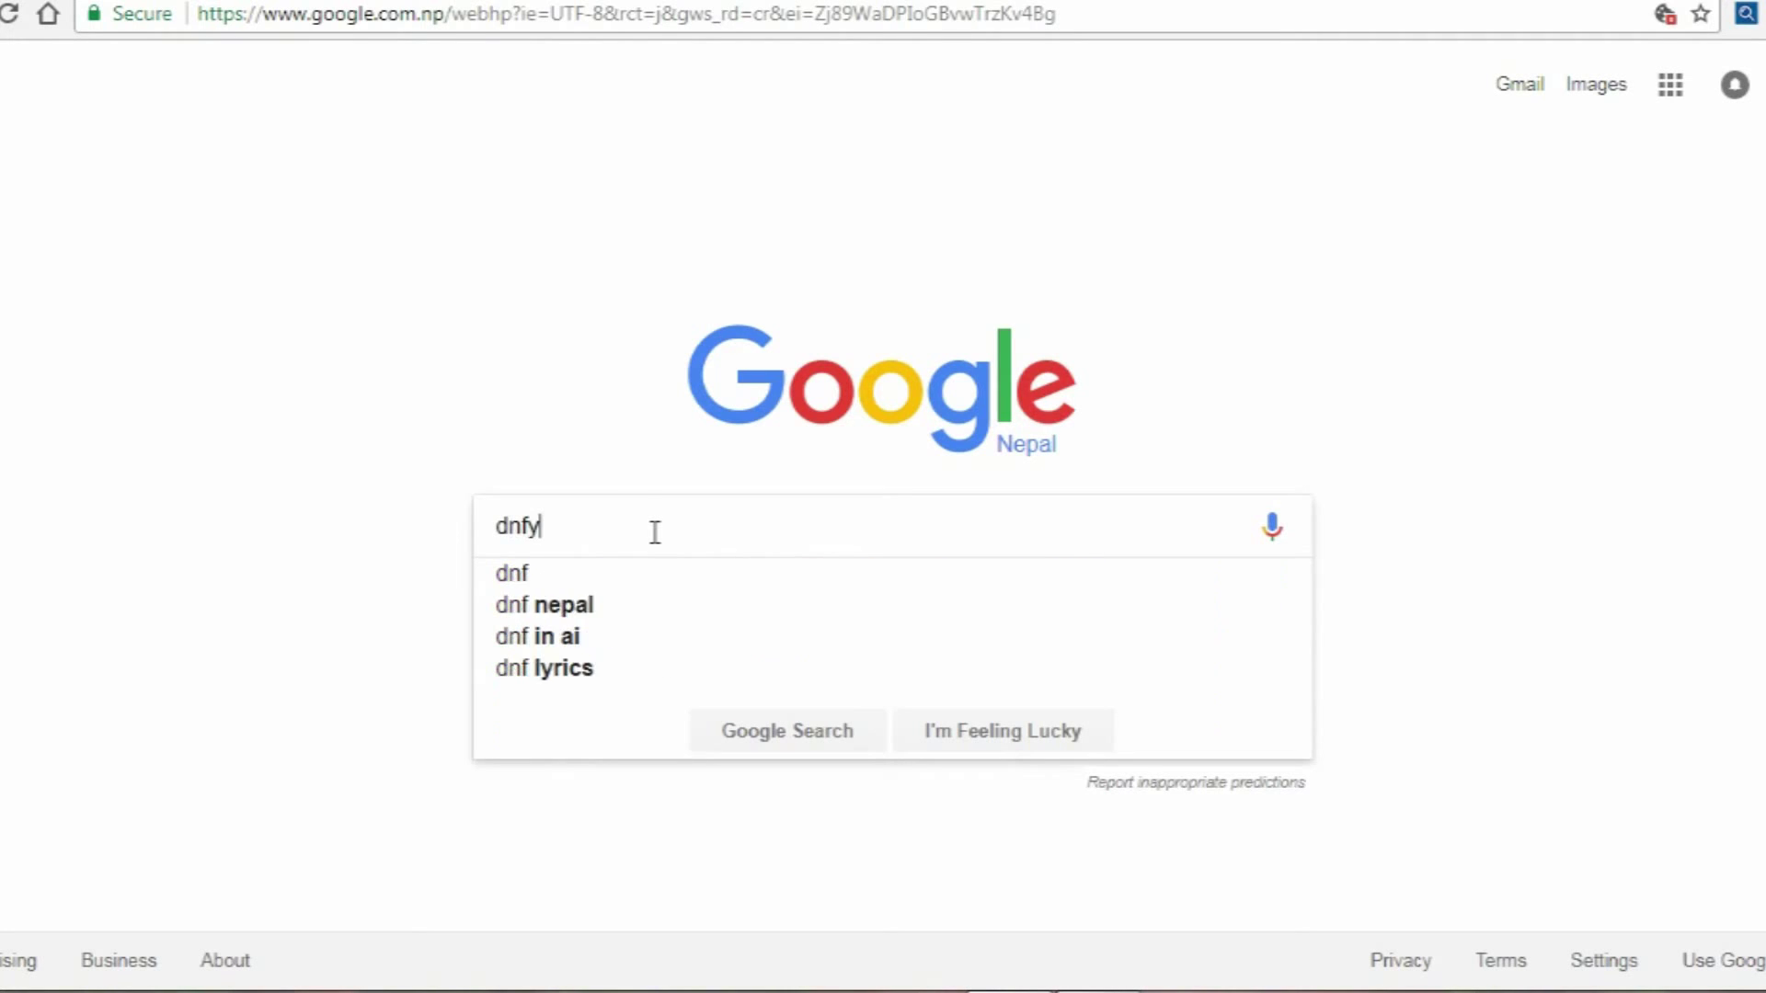
pyautogui.press('BackSpace')
pyautogui.press('BackSpace')
pyautogui.write('dy for')
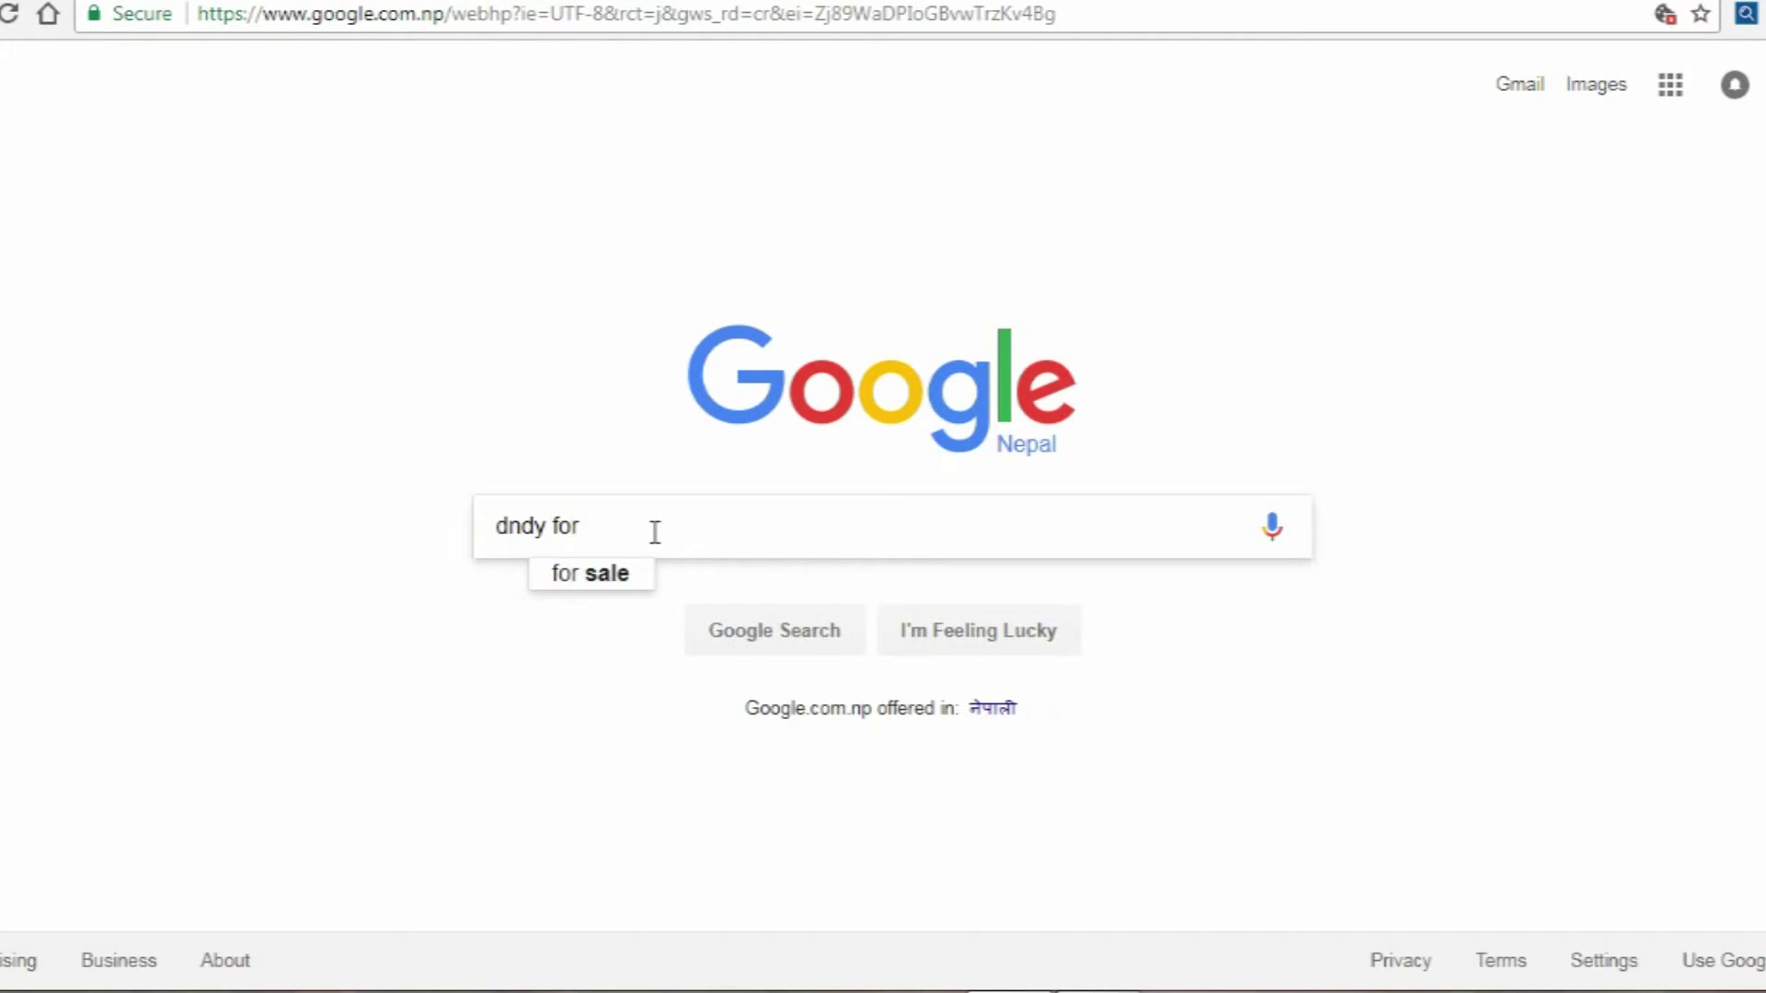
pyautogui.press('BackSpace')
pyautogui.press('BackSpace')
pyautogui.press('BackSpace')
pyautogui.press('BackSpace')
pyautogui.press('BackSpace')
pyautogui.press('BackSpace')
pyautogui.press('BackSpace')
pyautogui.press('BackSpace')
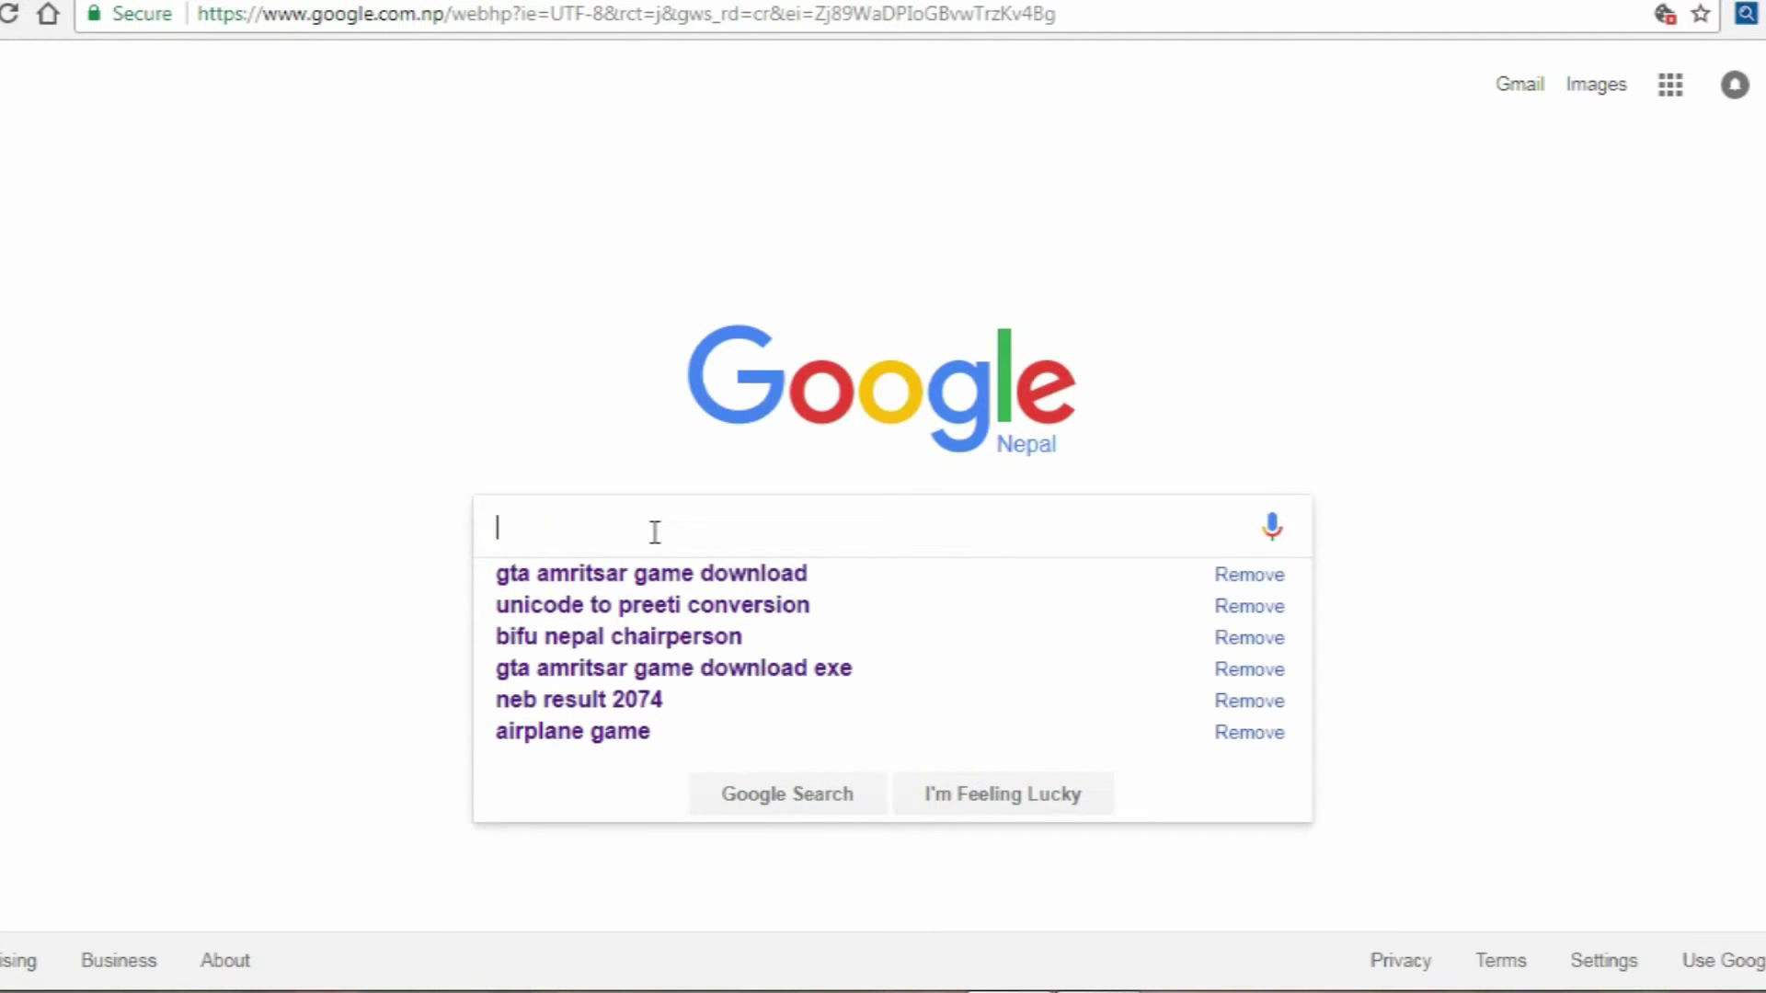
pyautogui.write('andy ')
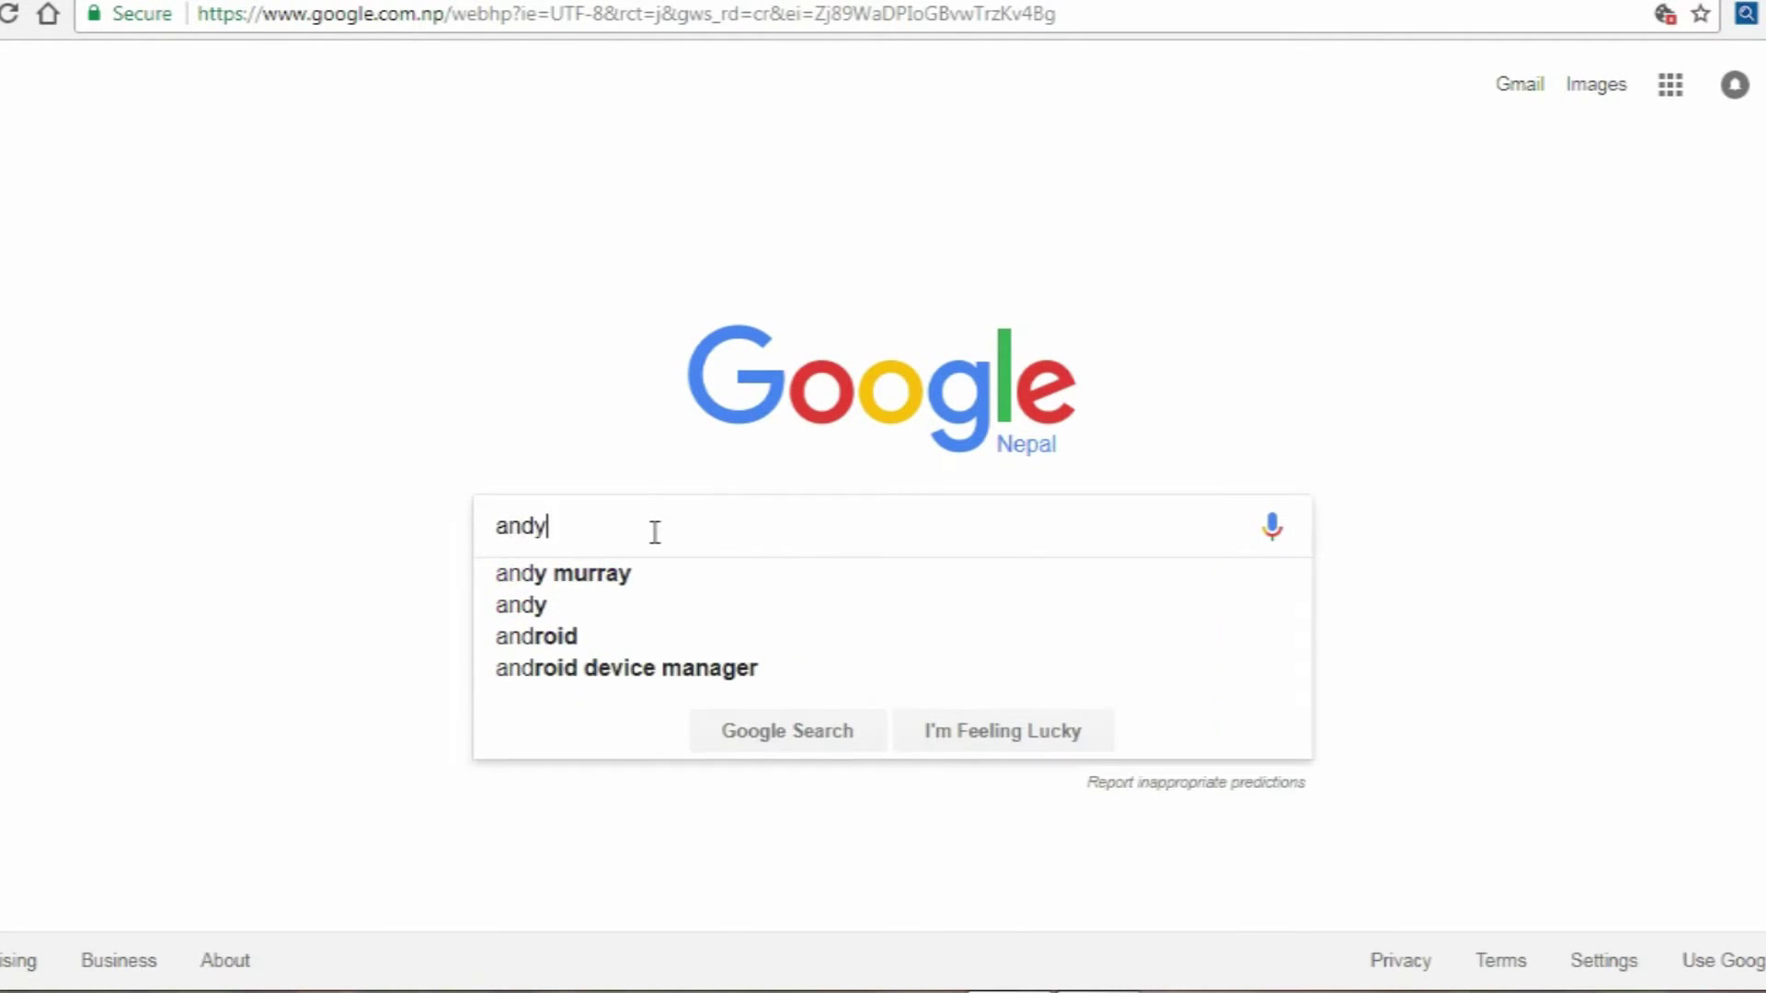
pyautogui.write('for ')
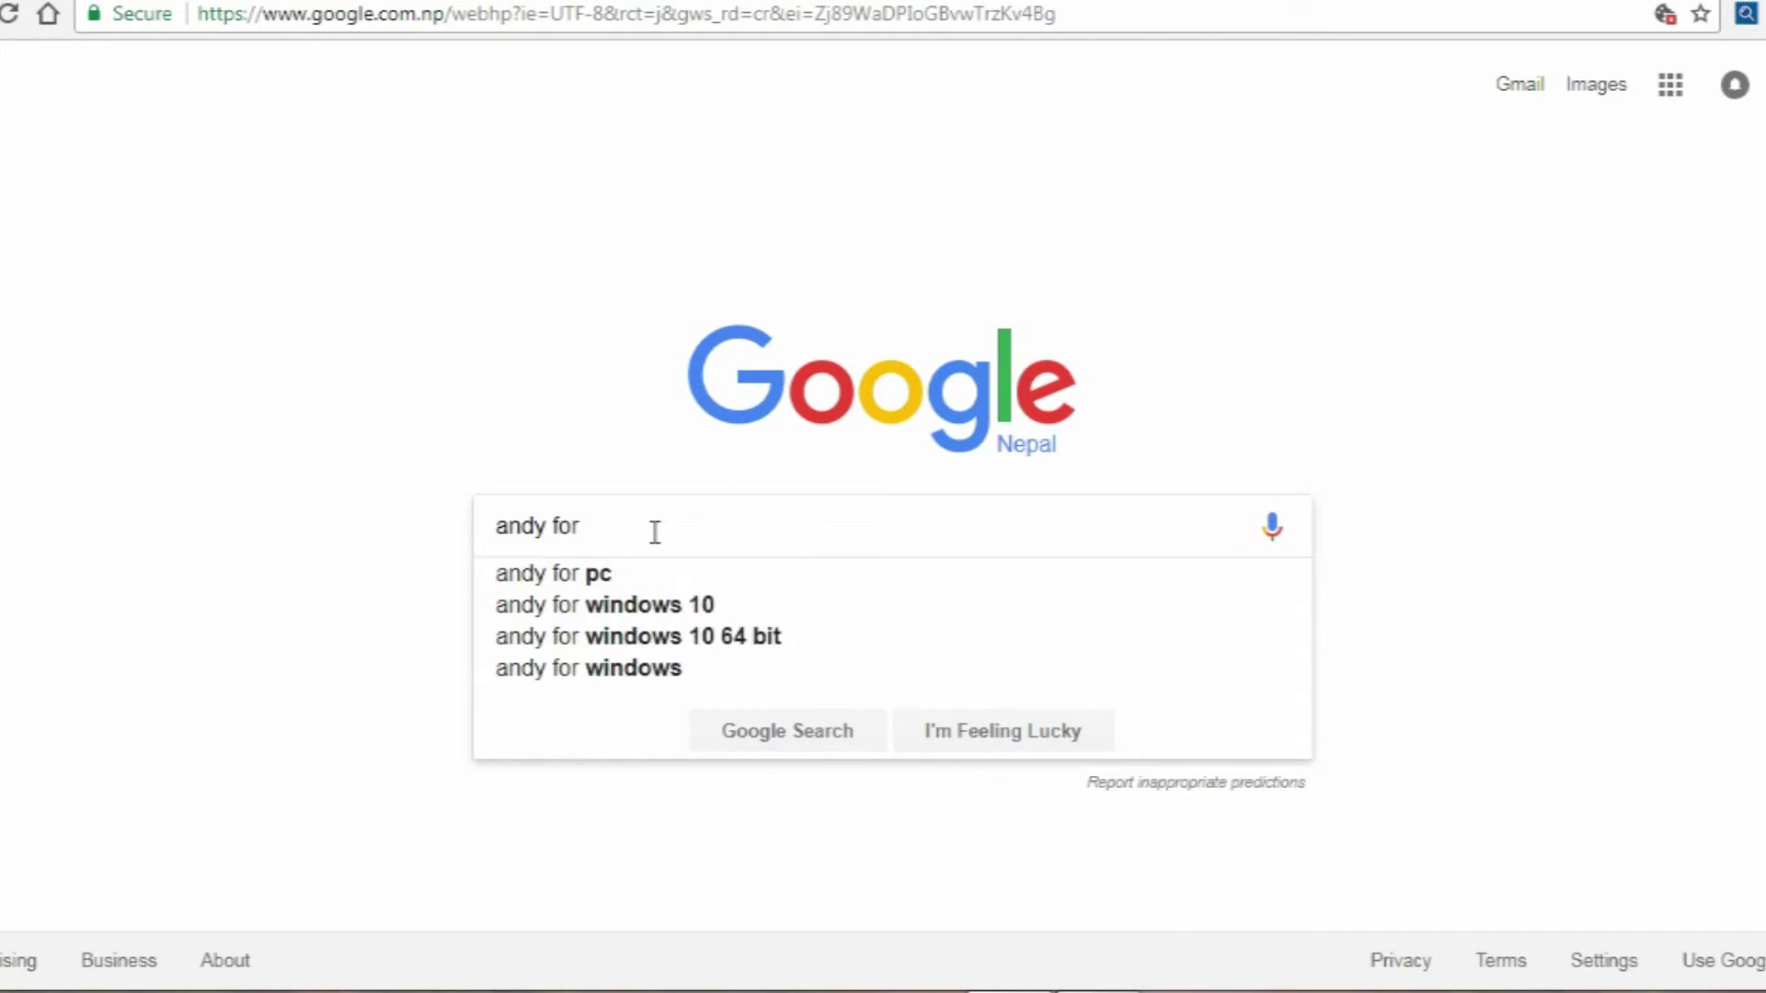
pyautogui.write('per')
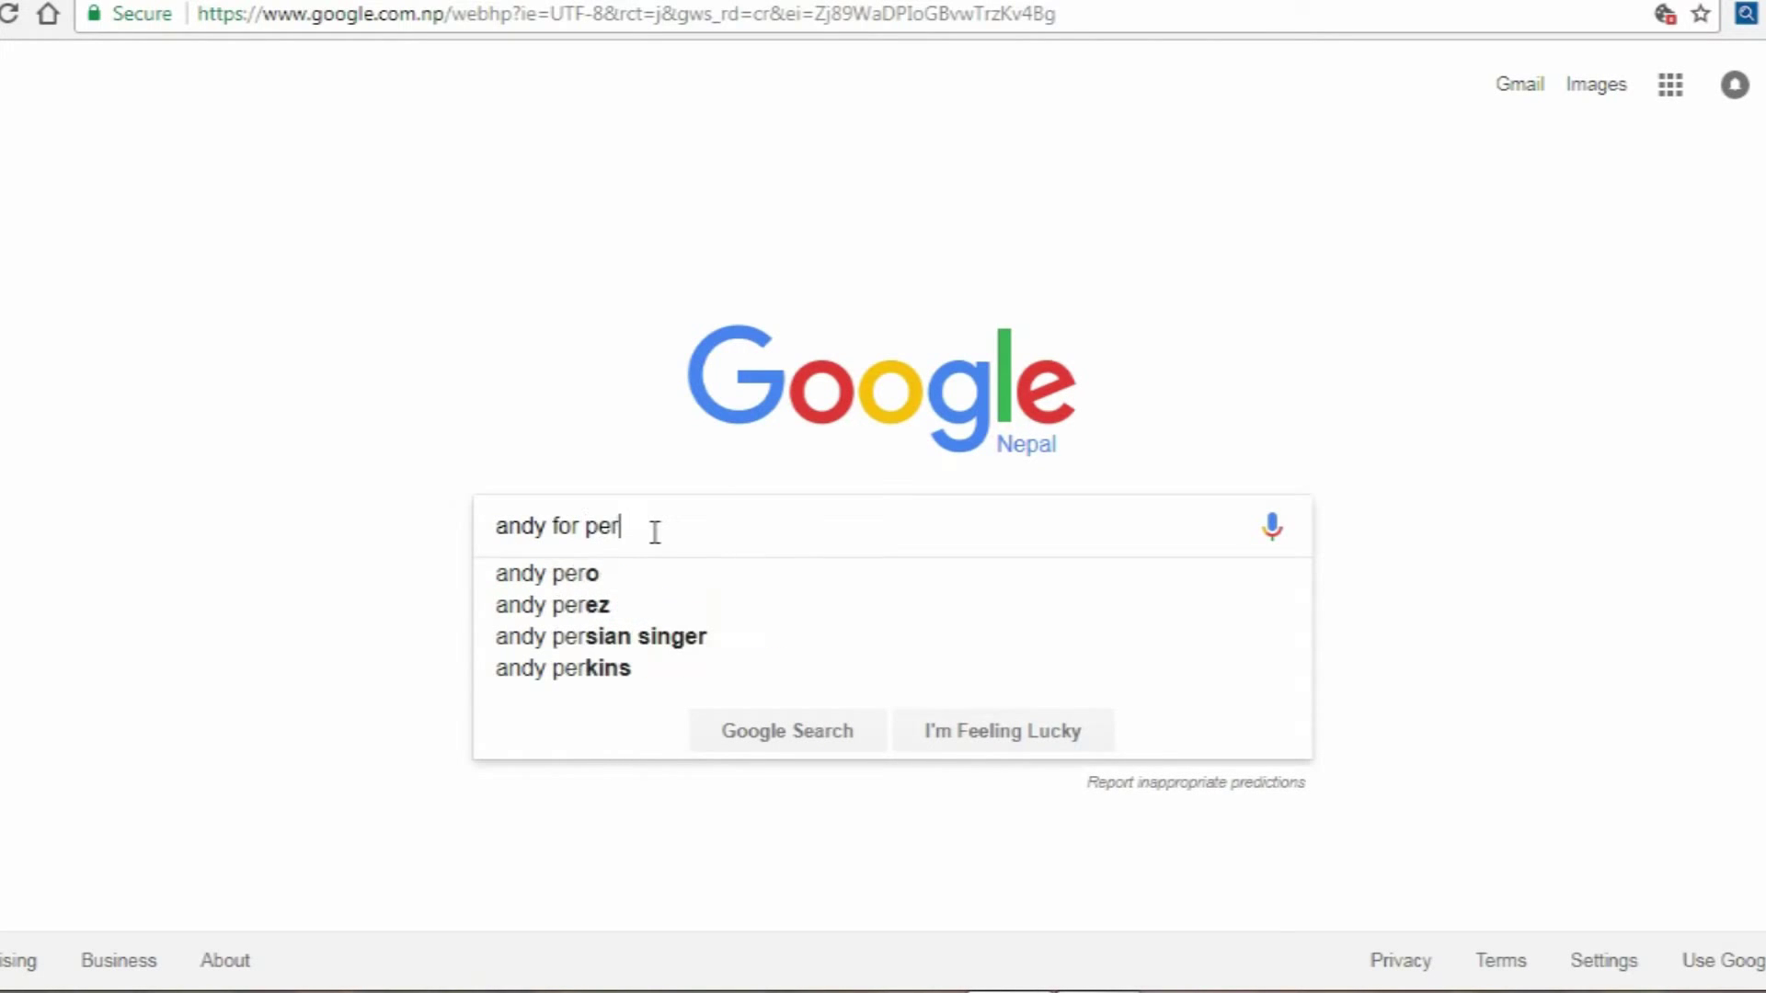
pyautogui.write('sonal c')
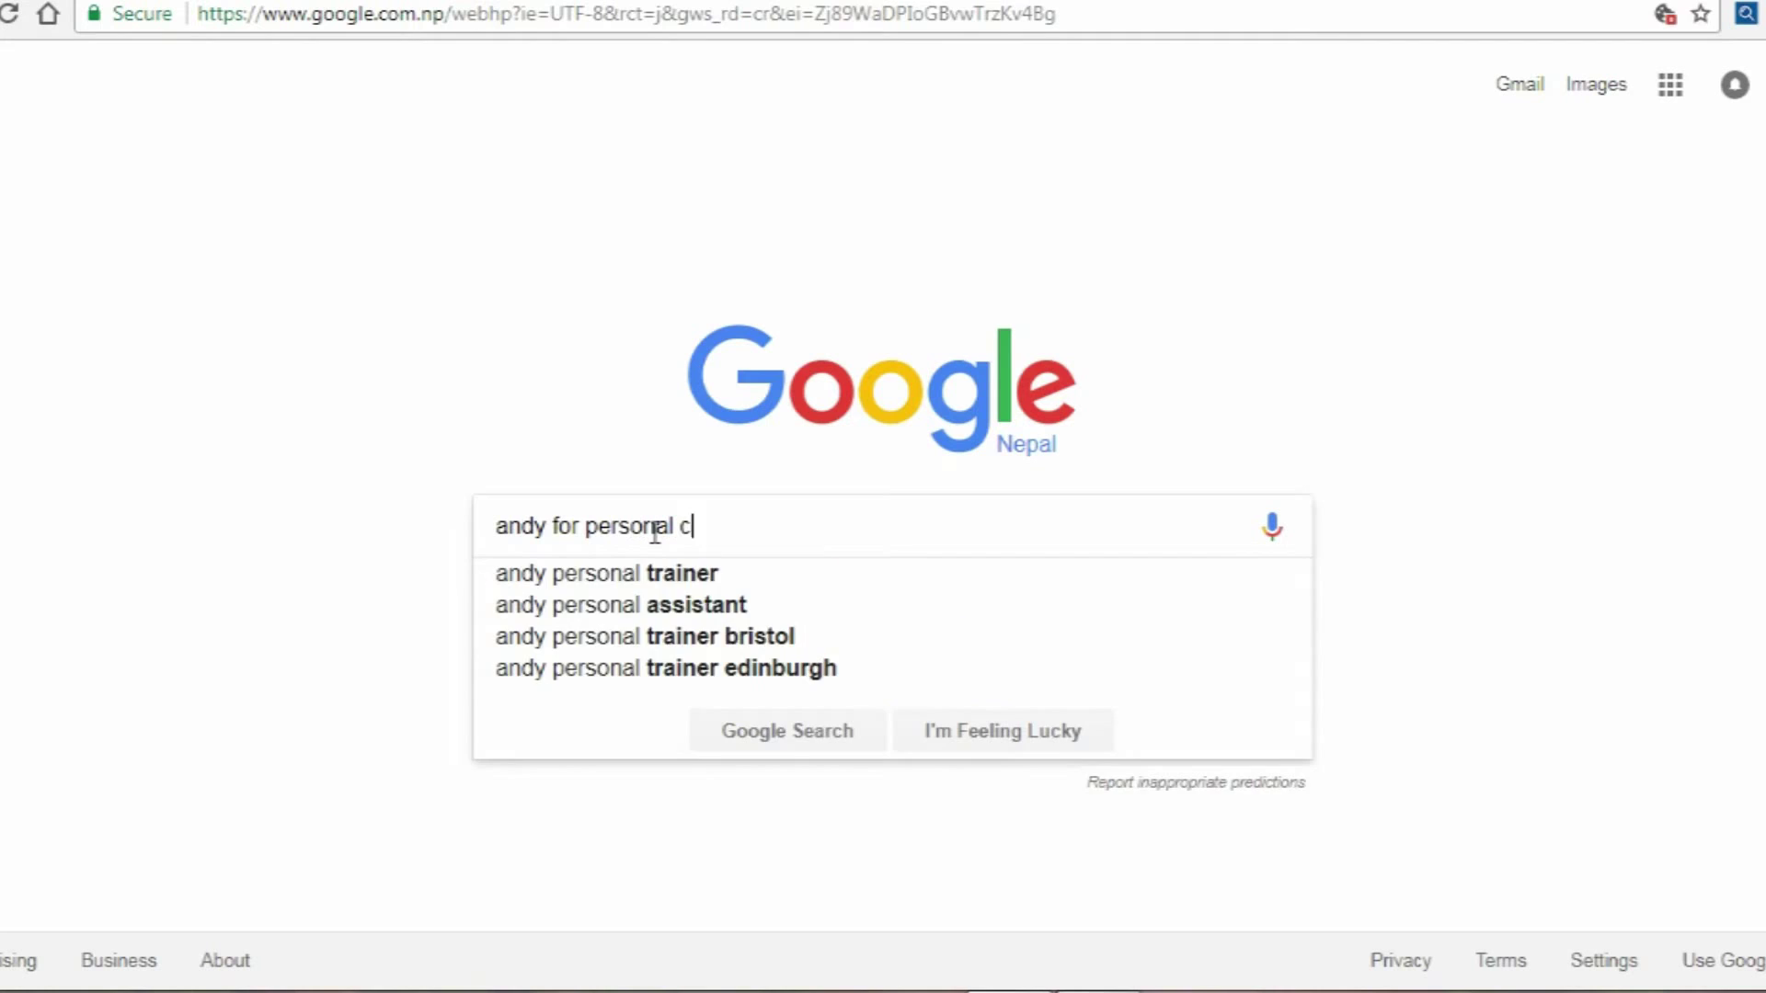
pyautogui.write('ompuy')
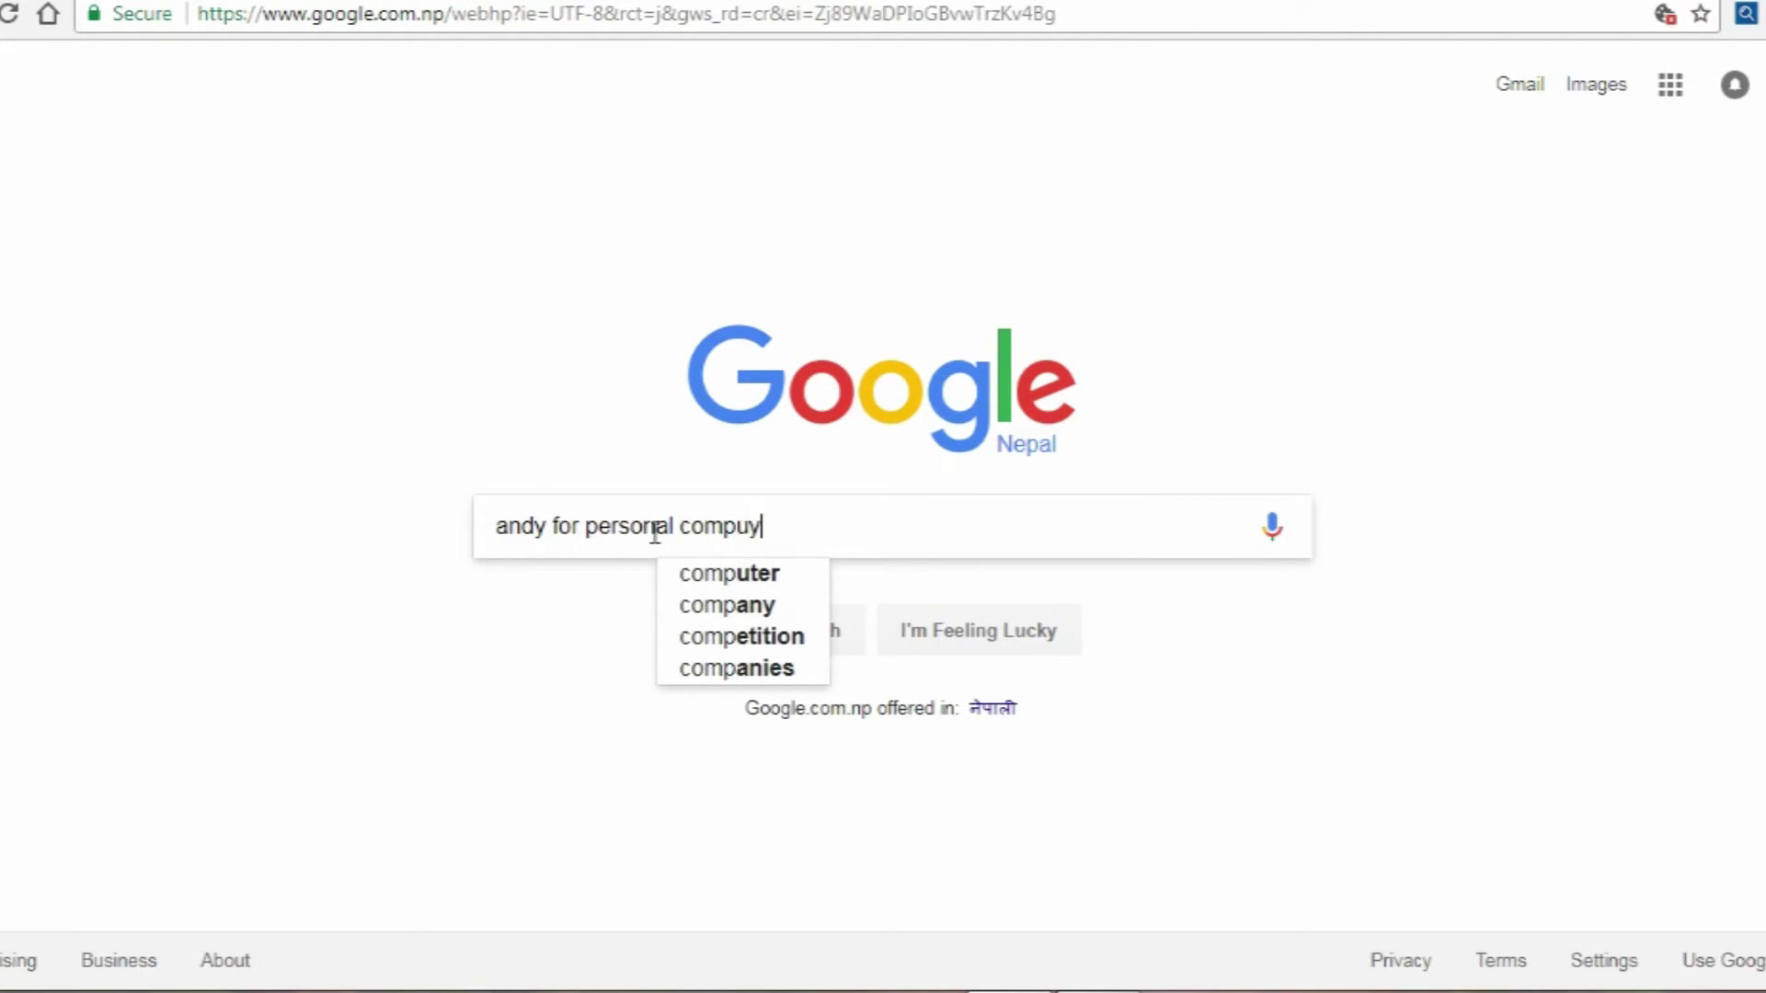
pyautogui.press('BackSpace')
pyautogui.write('ter ')
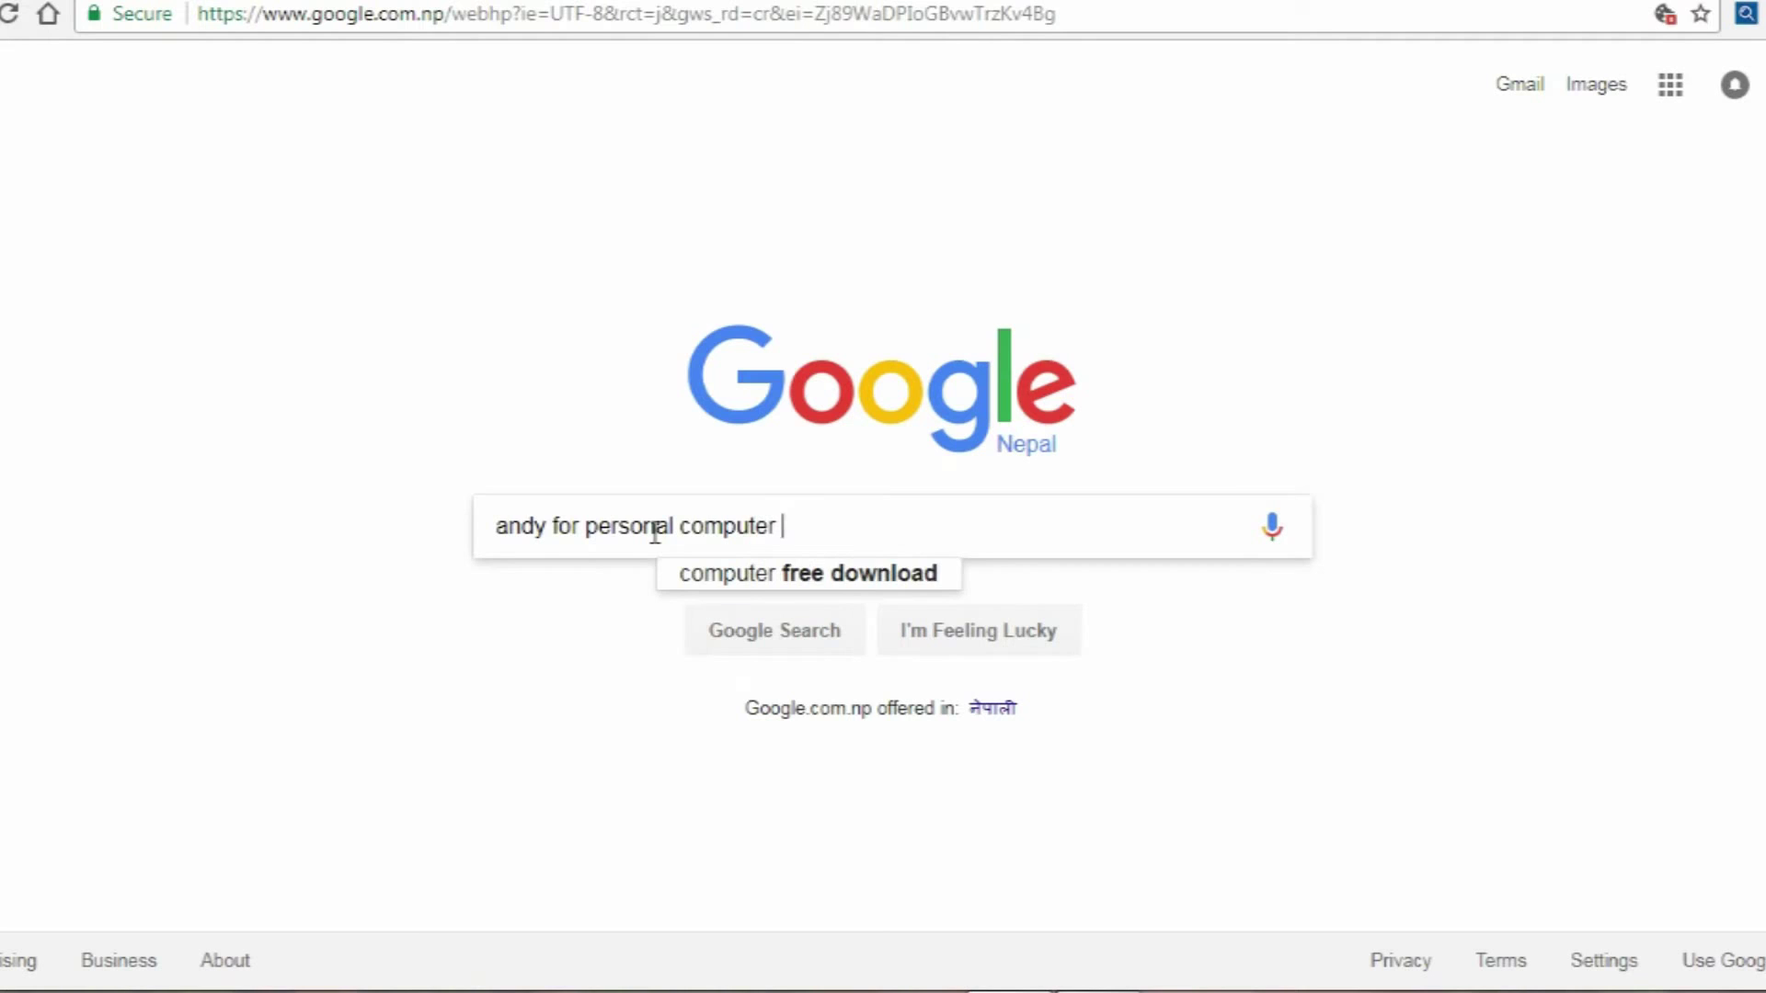
pyautogui.write('fre')
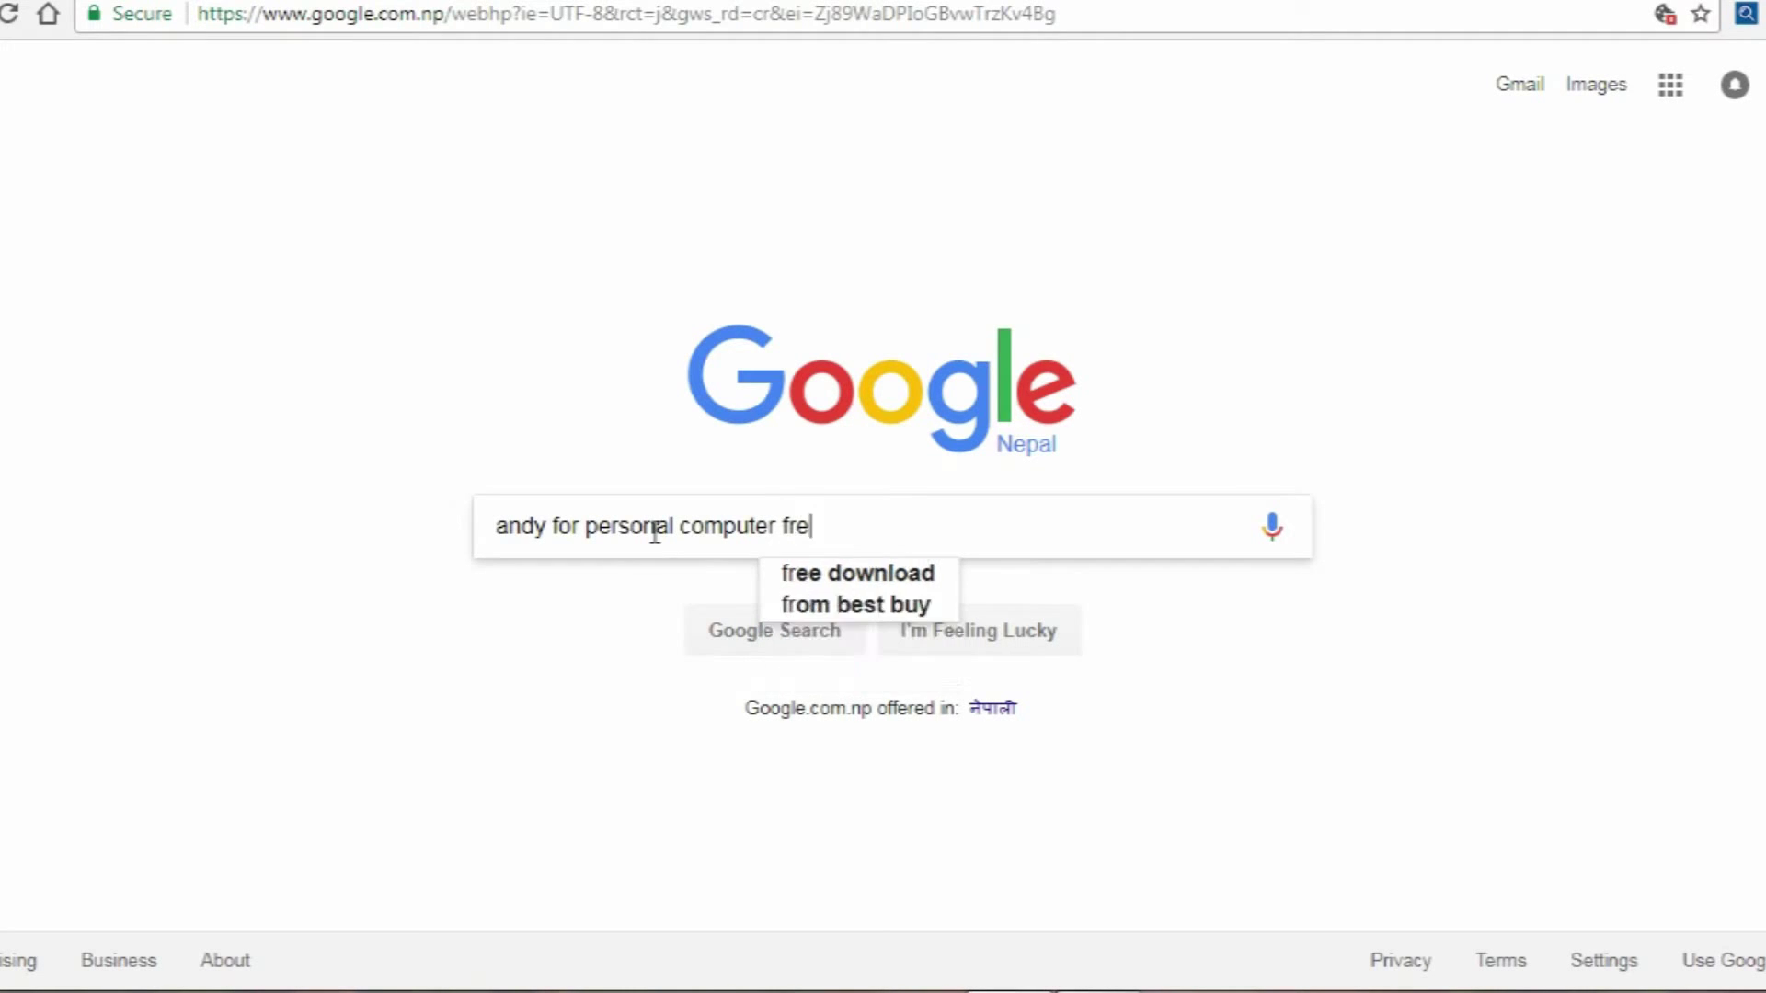
pyautogui.write('e download')
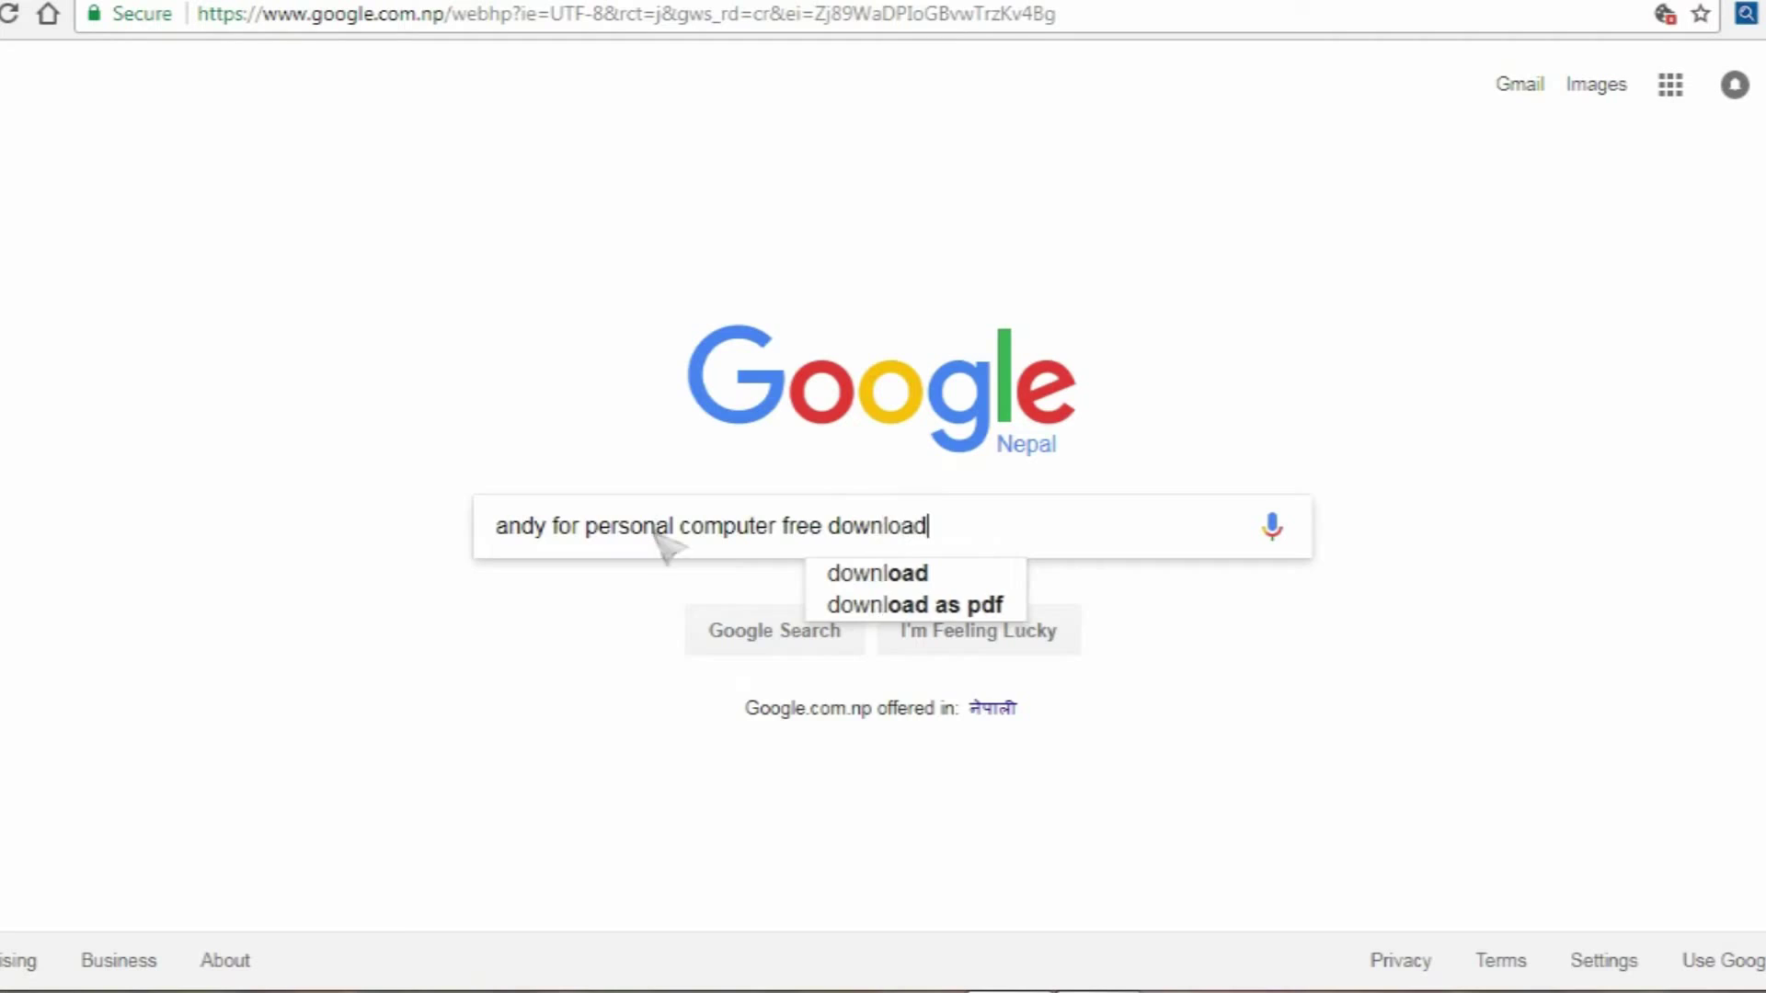
pyautogui.press('Return')
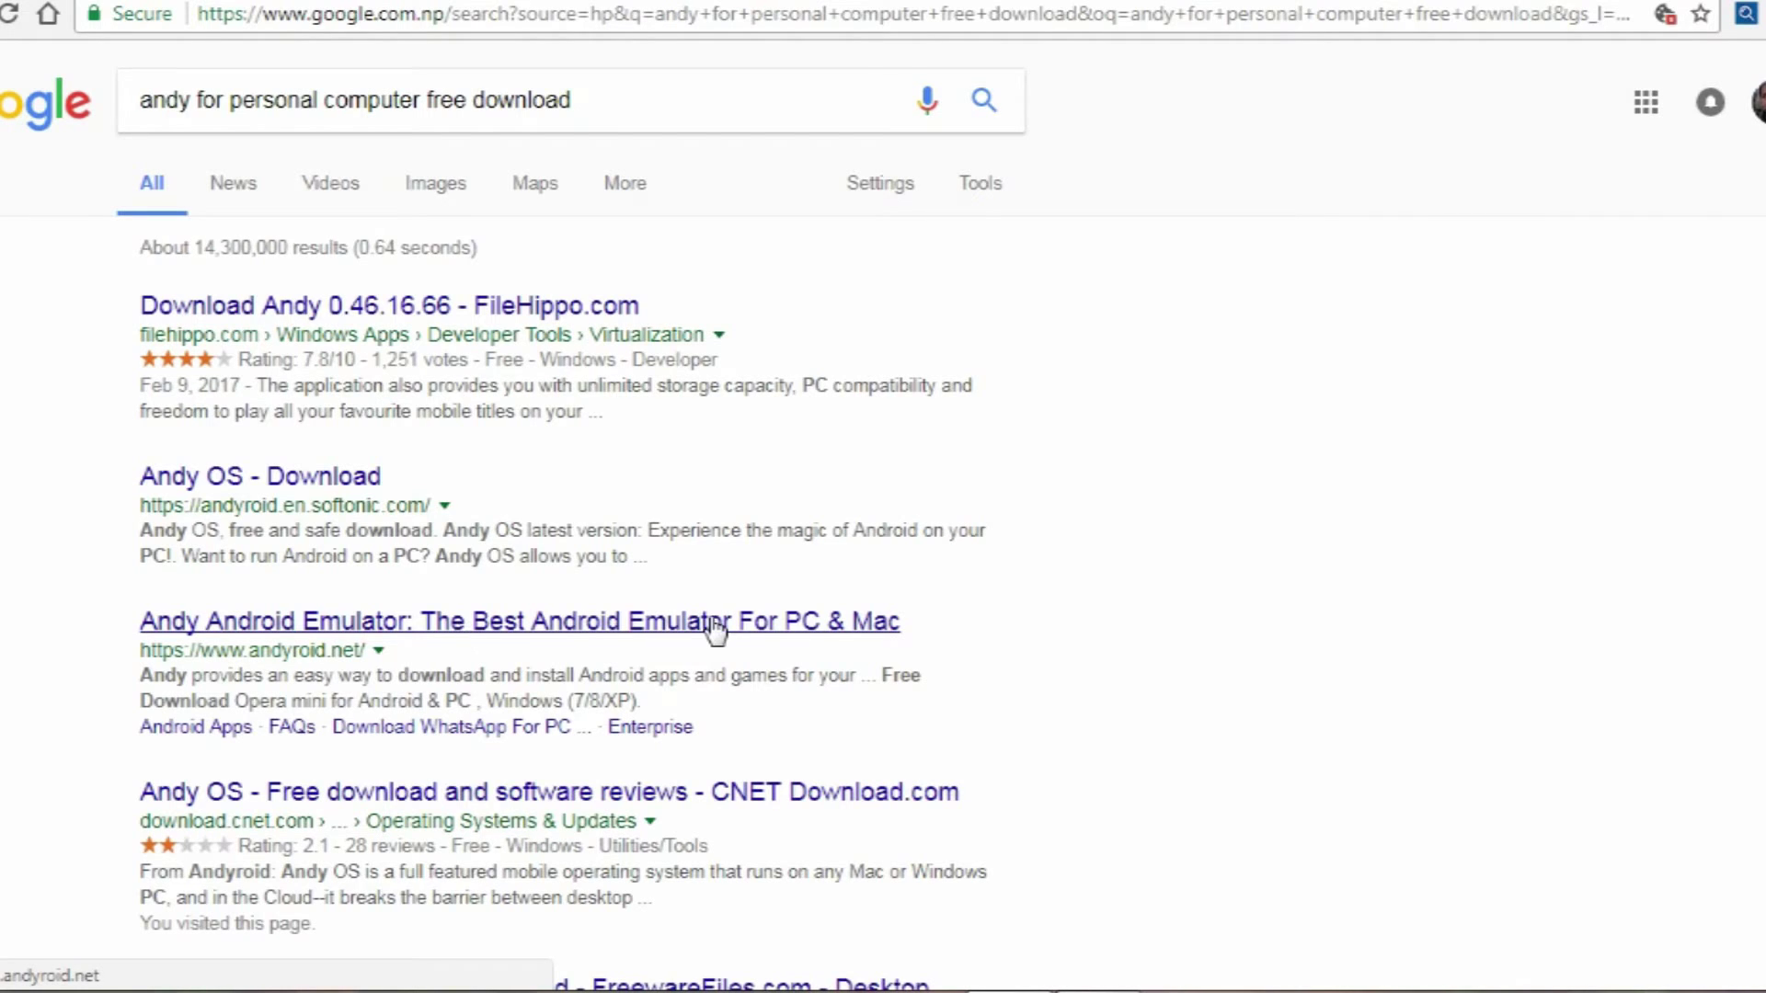
# - Open the andyroid.net result and scroll through its banner and Top Mobile Apps showcase
pyautogui.click(641, 618)
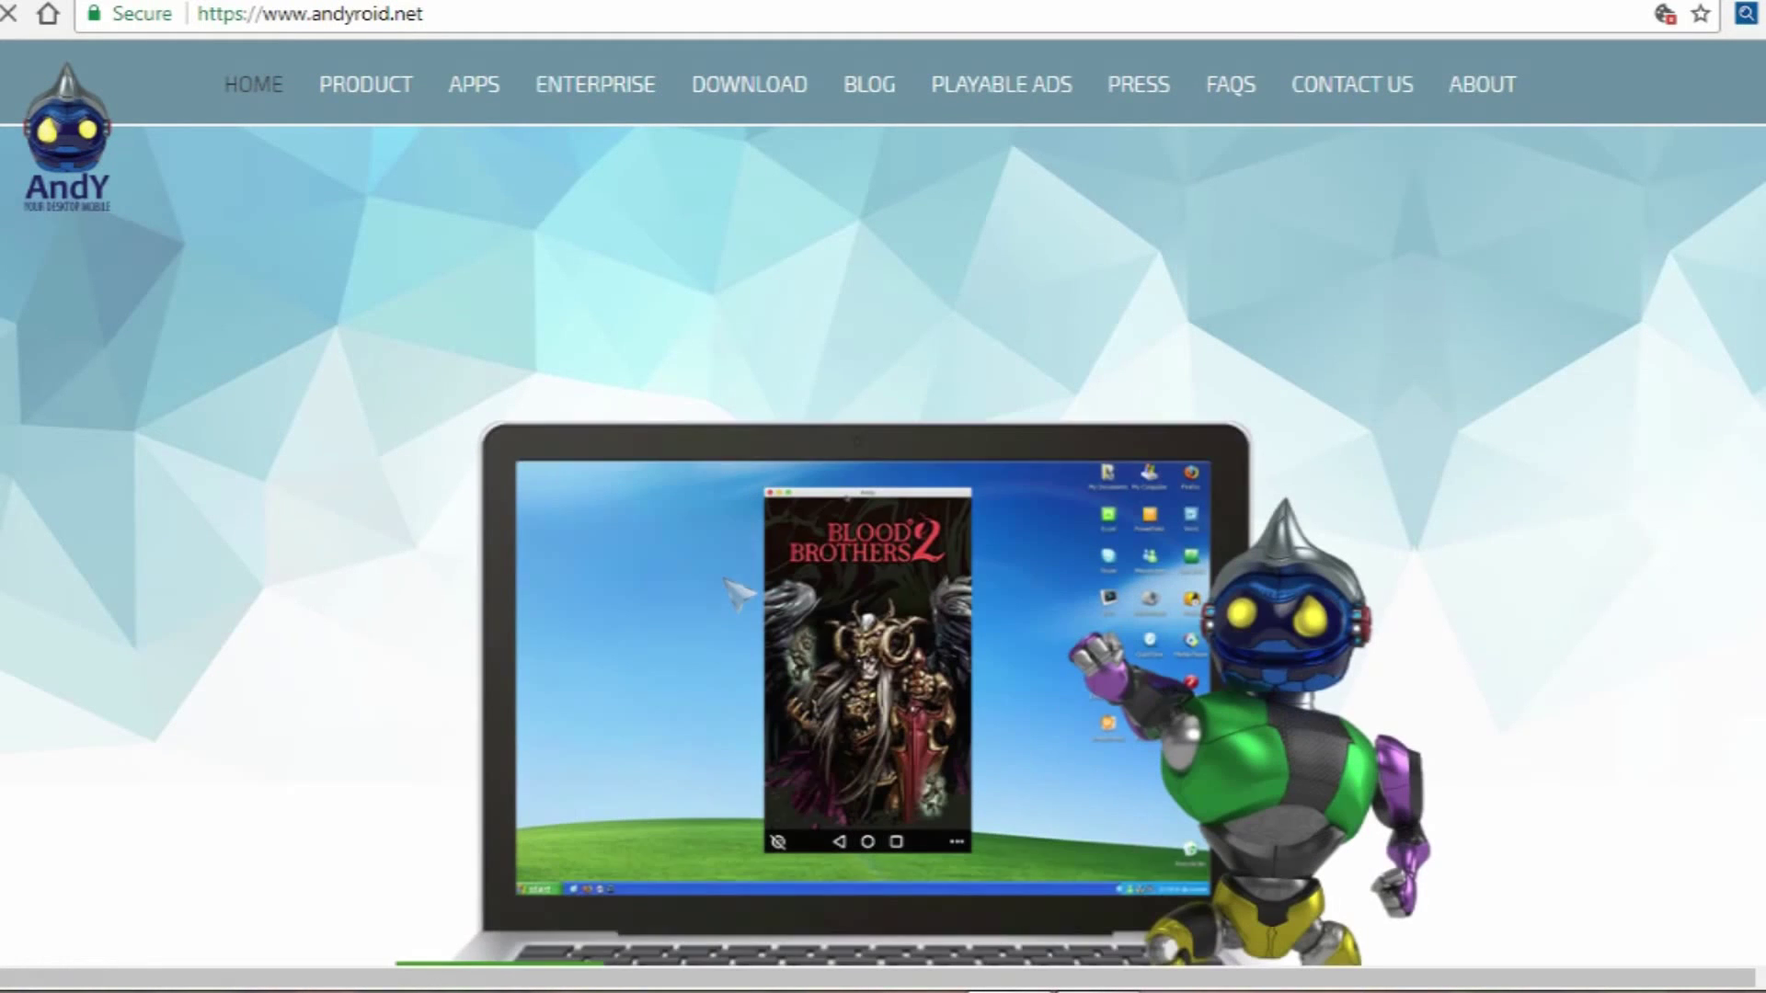
pyautogui.scroll(-5, 729, 596)
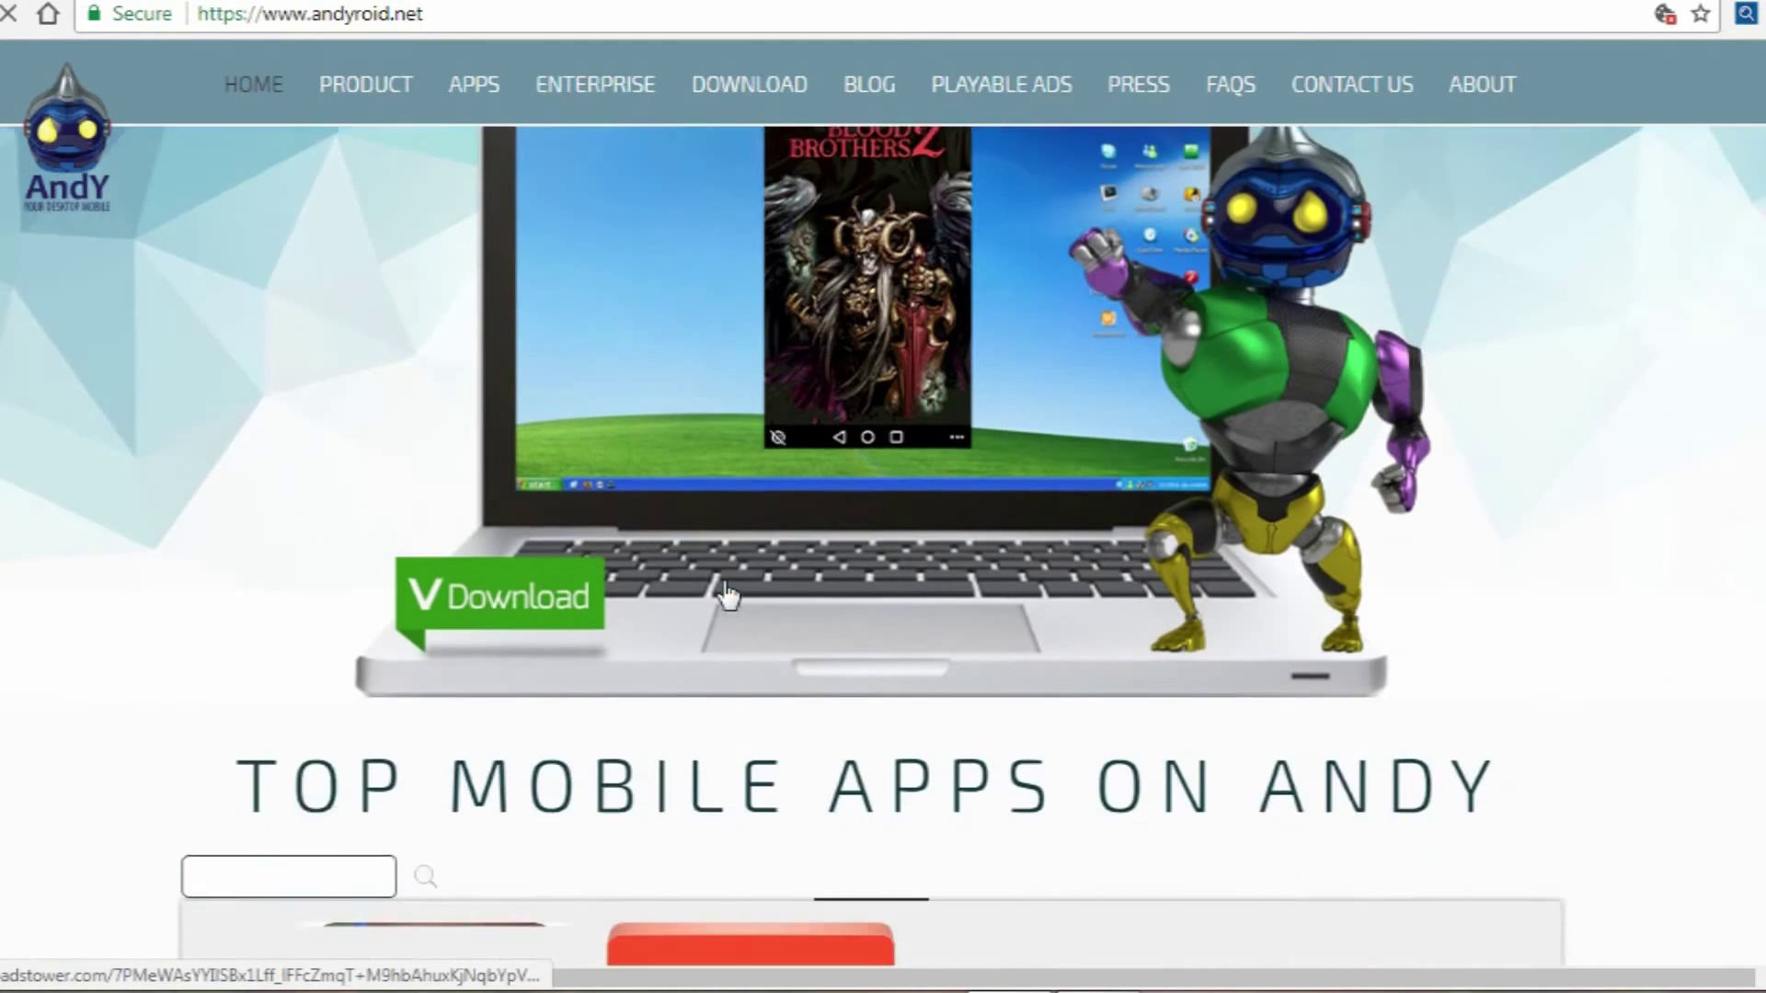
pyautogui.scroll(2, 726, 589)
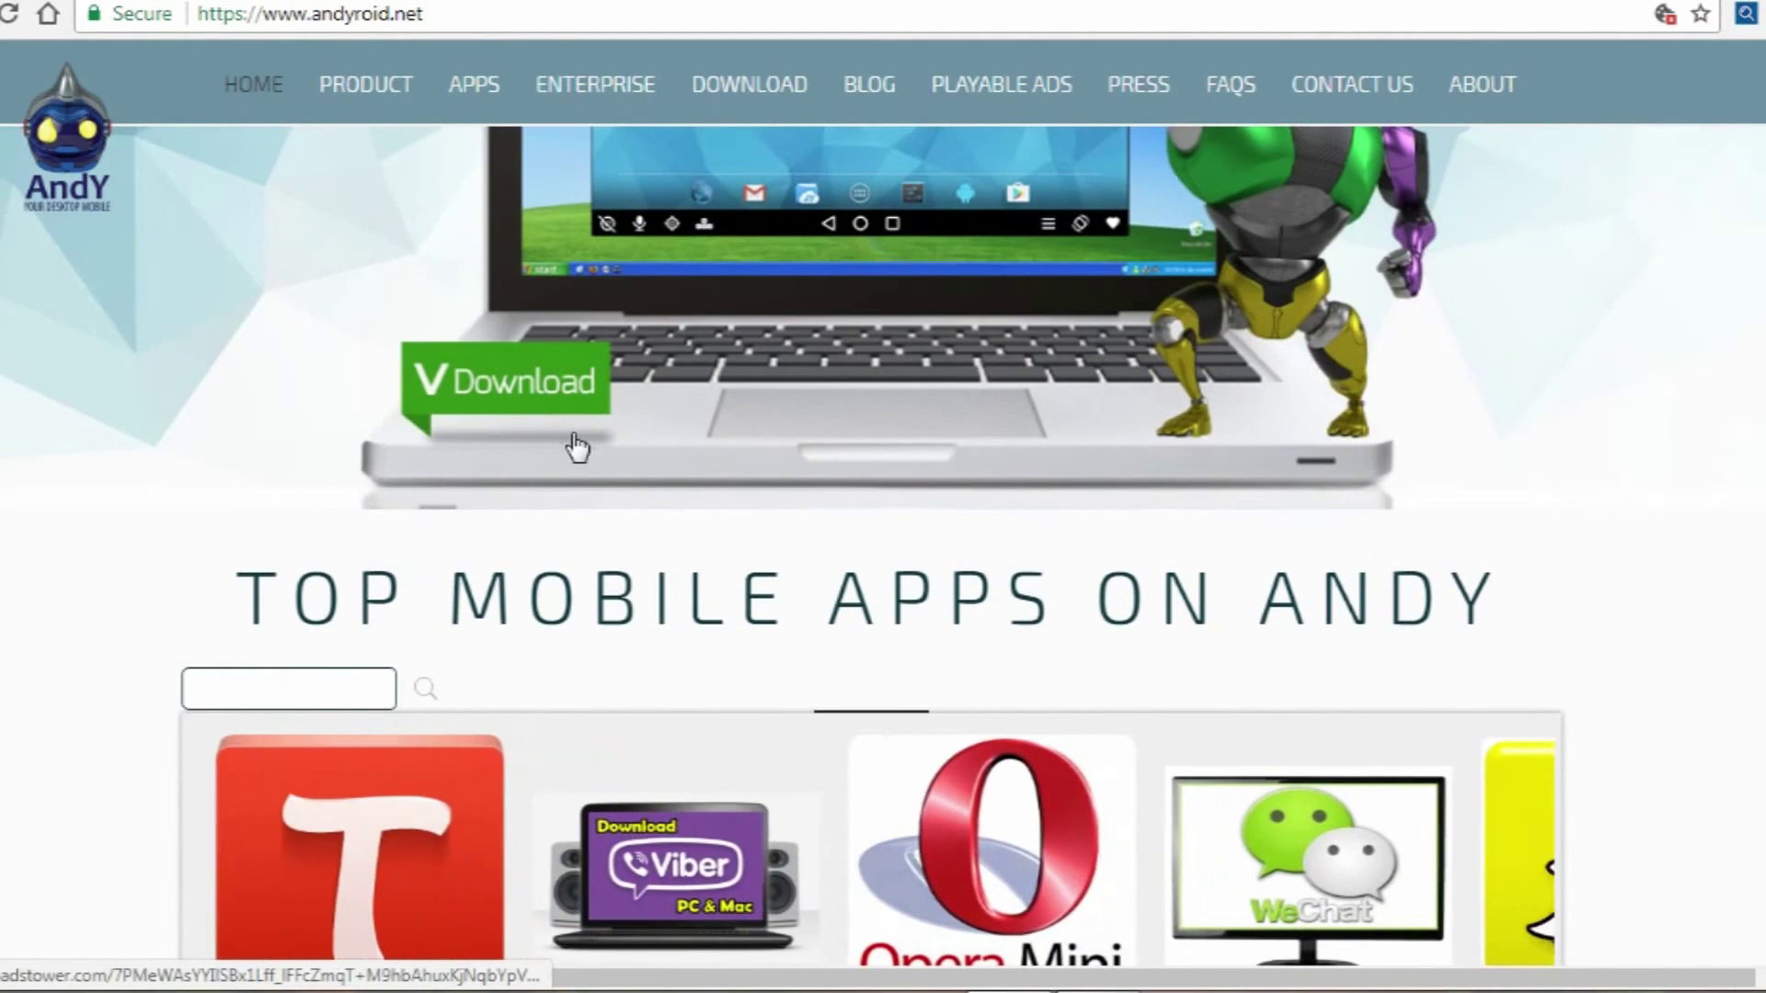
pyautogui.scroll(4, 579, 446)
pyautogui.scroll(-7, 577, 448)
pyautogui.scroll(-5, 581, 447)
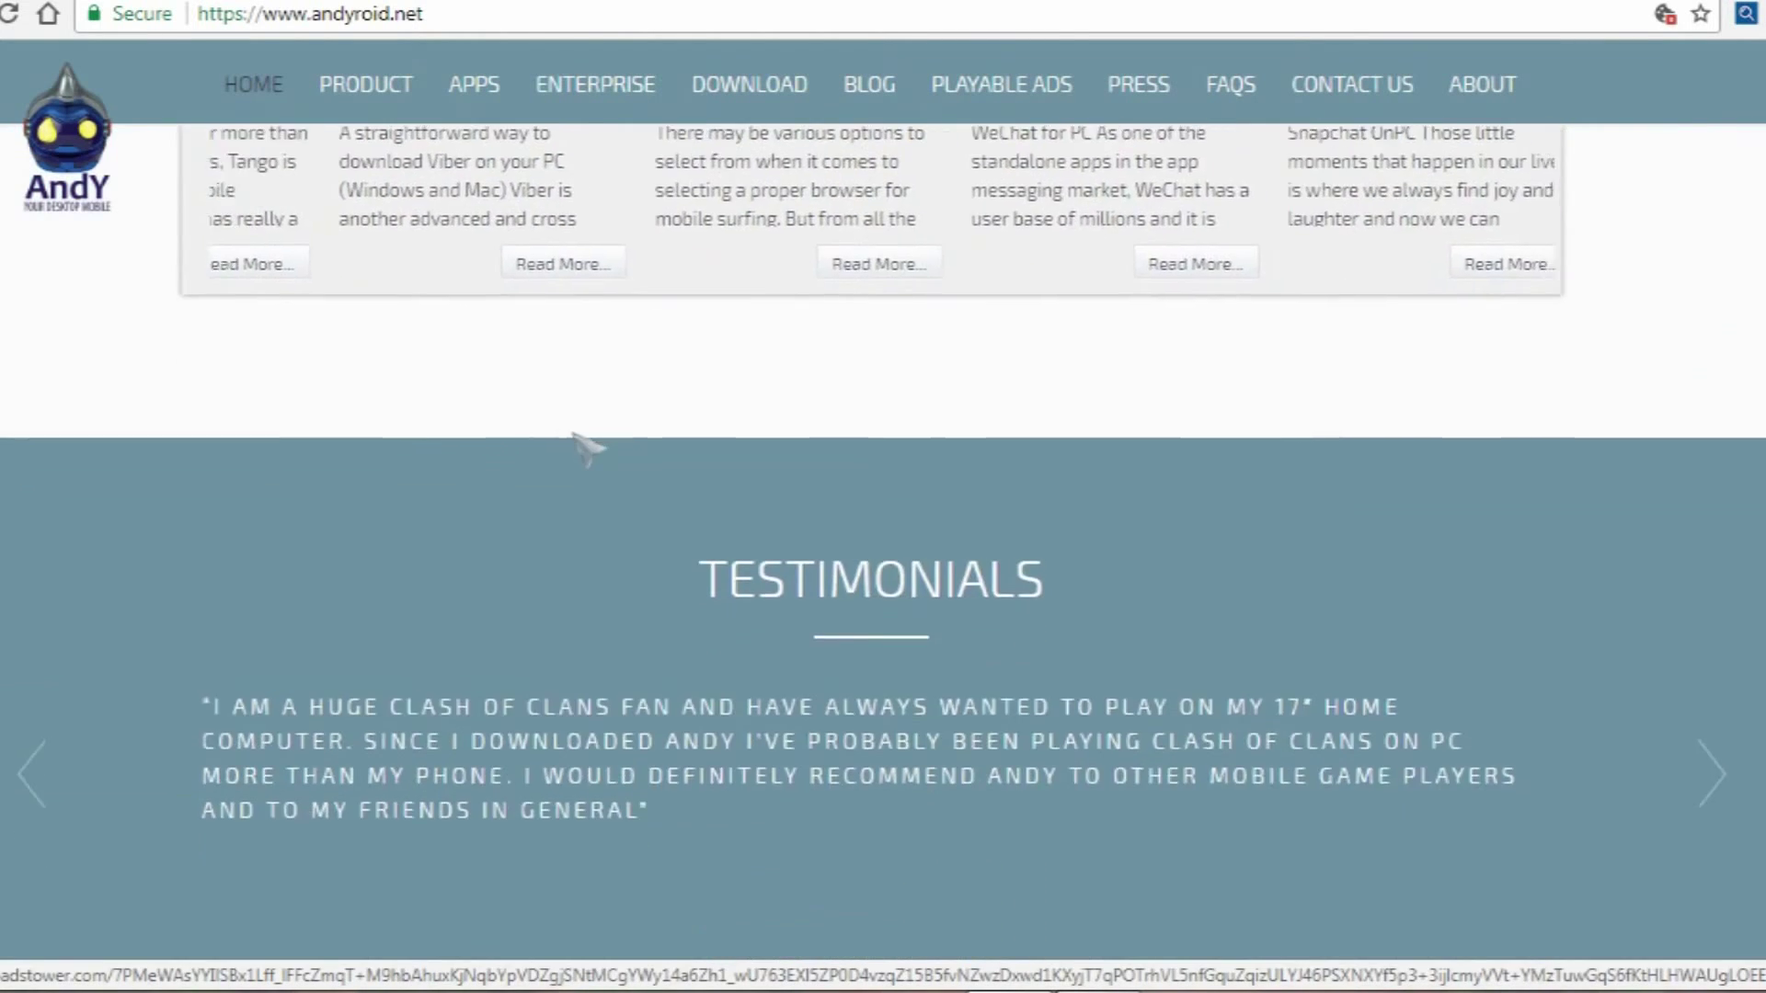
pyautogui.scroll(6, 584, 446)
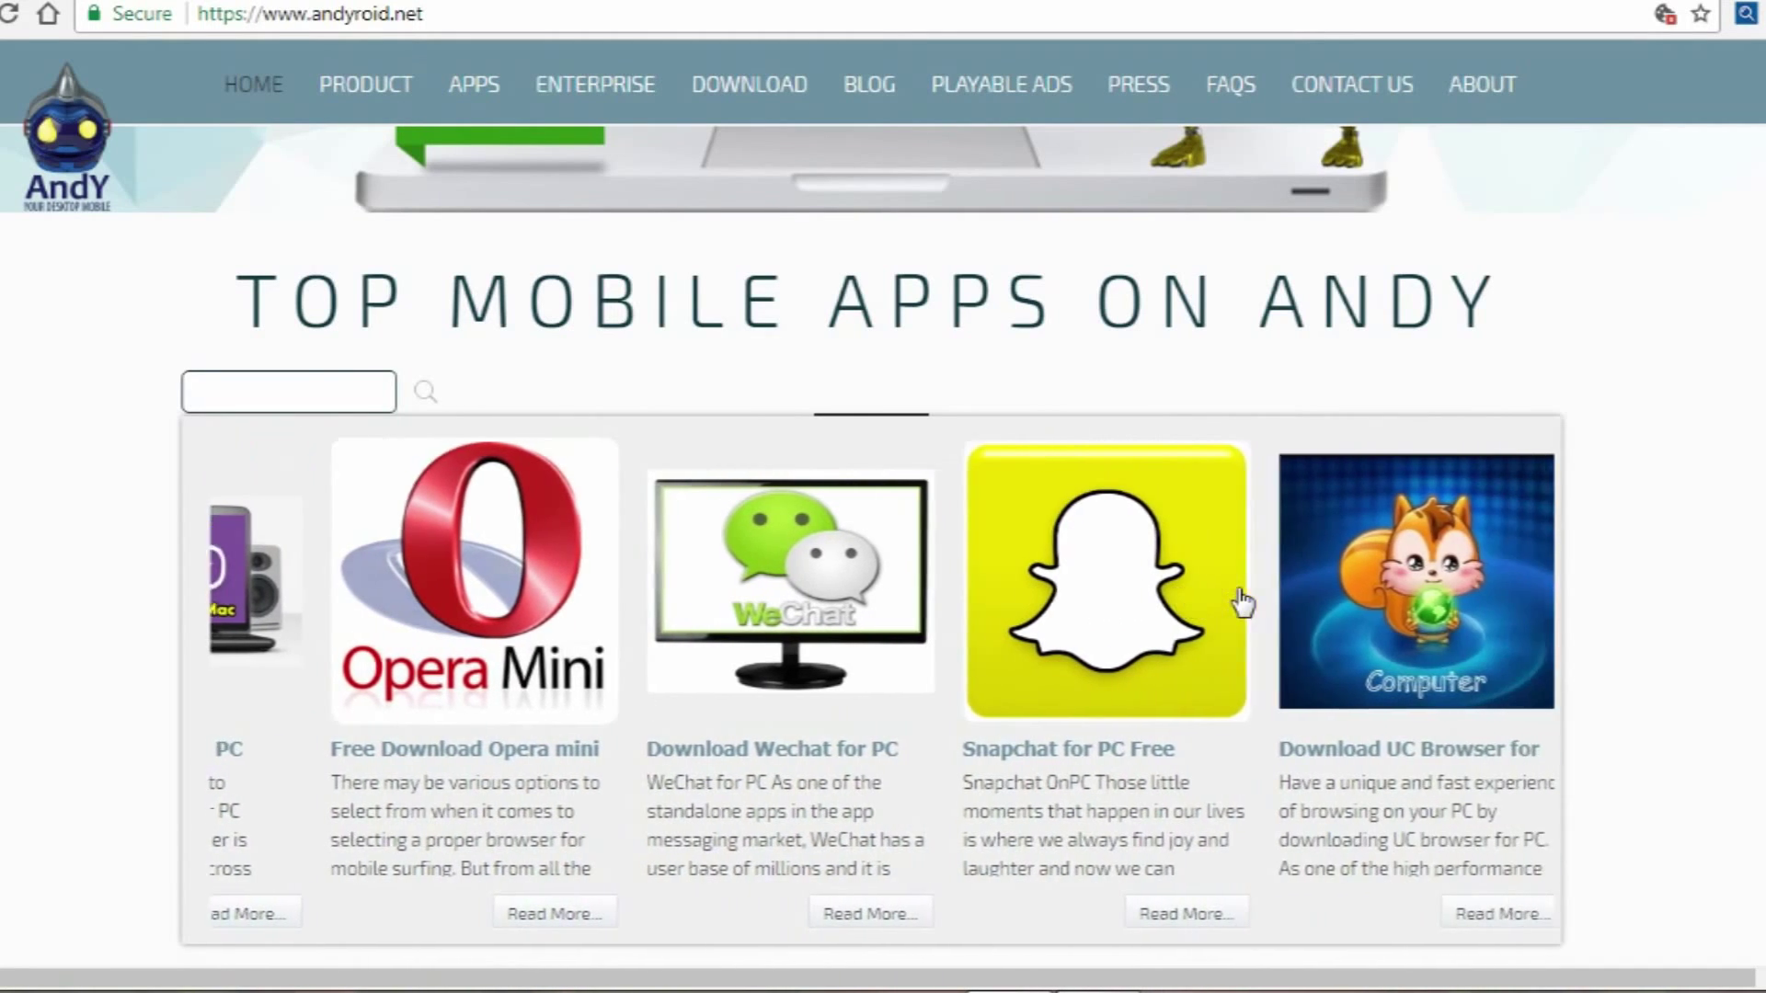
pyautogui.scroll(6, 1241, 602)
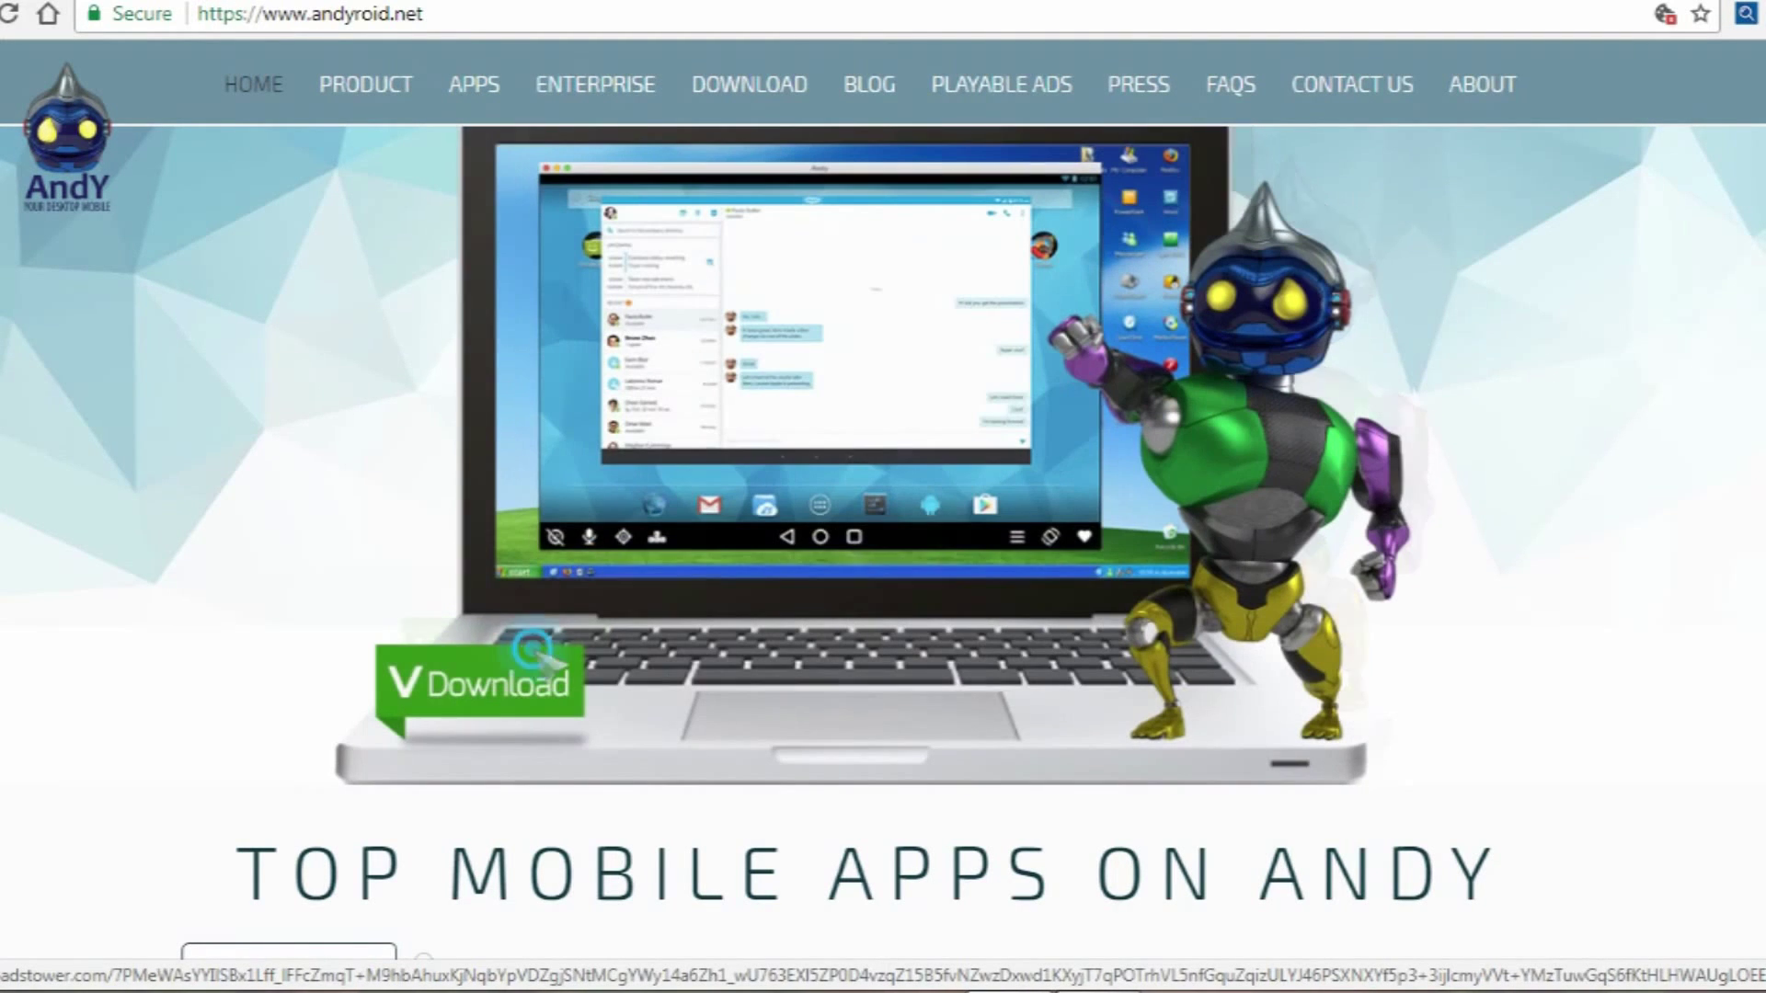
# - Download the 1.53 MB Andy_46.16_66.exe installer with IDM and run it
pyautogui.click(537, 677)
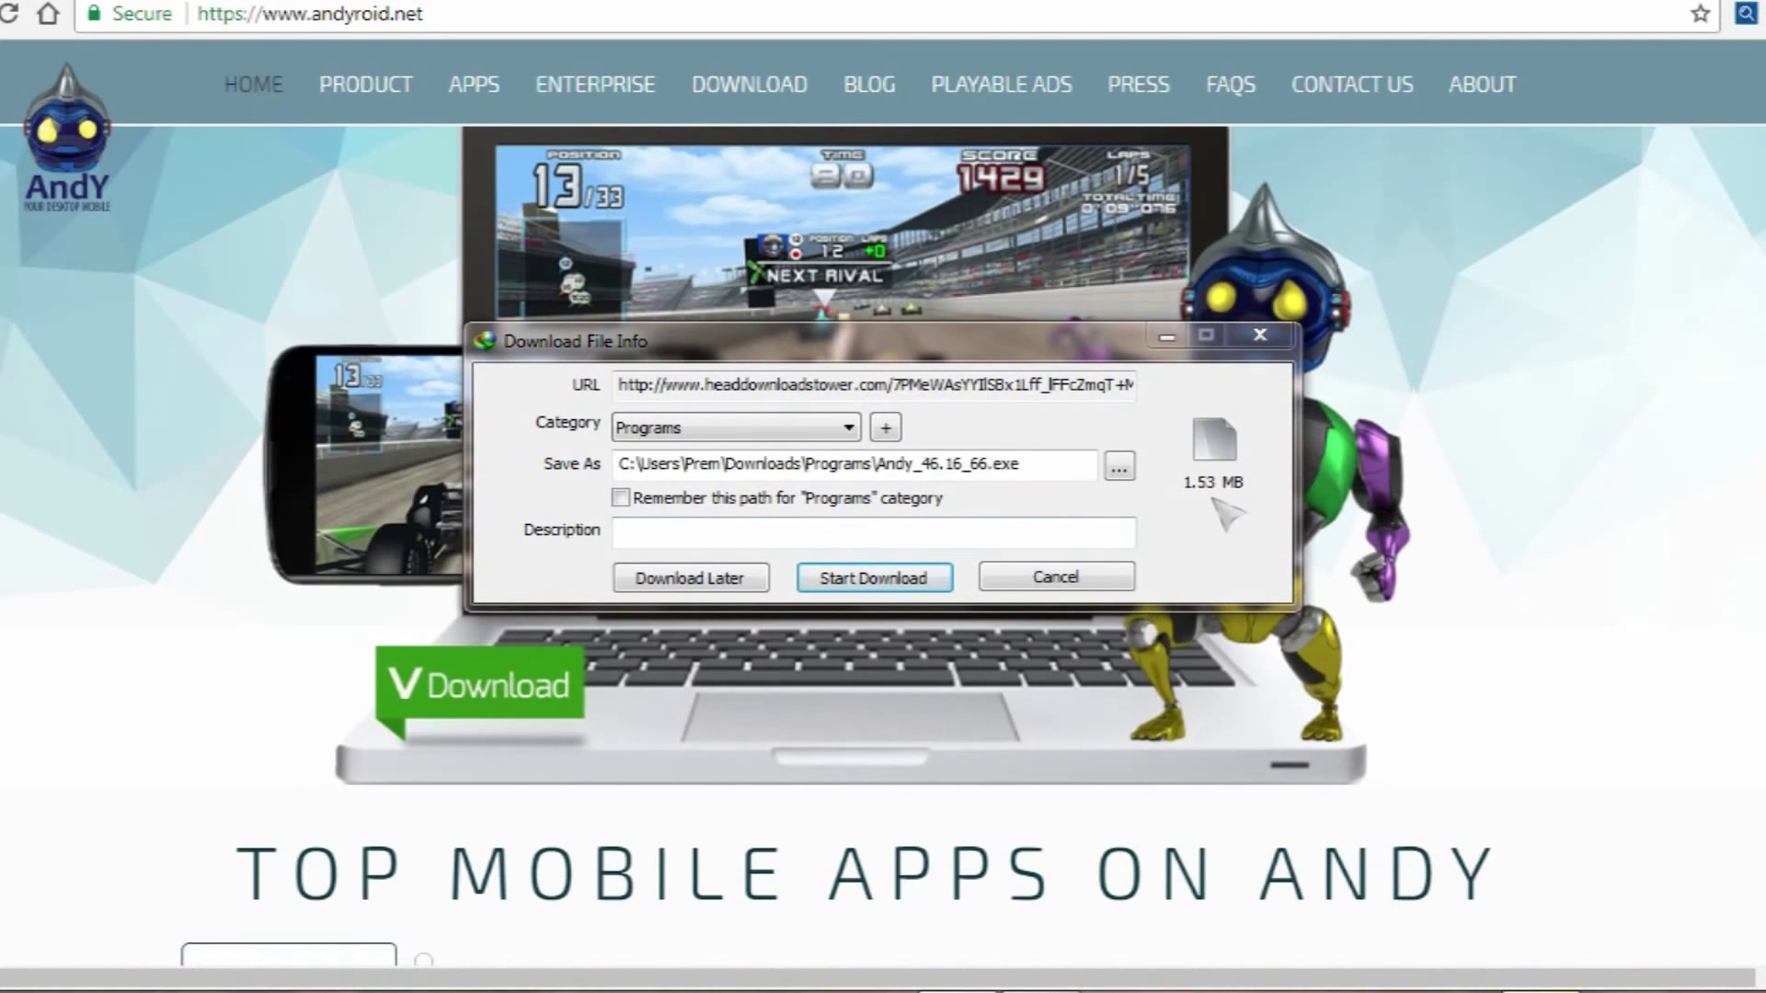
pyautogui.click(894, 583)
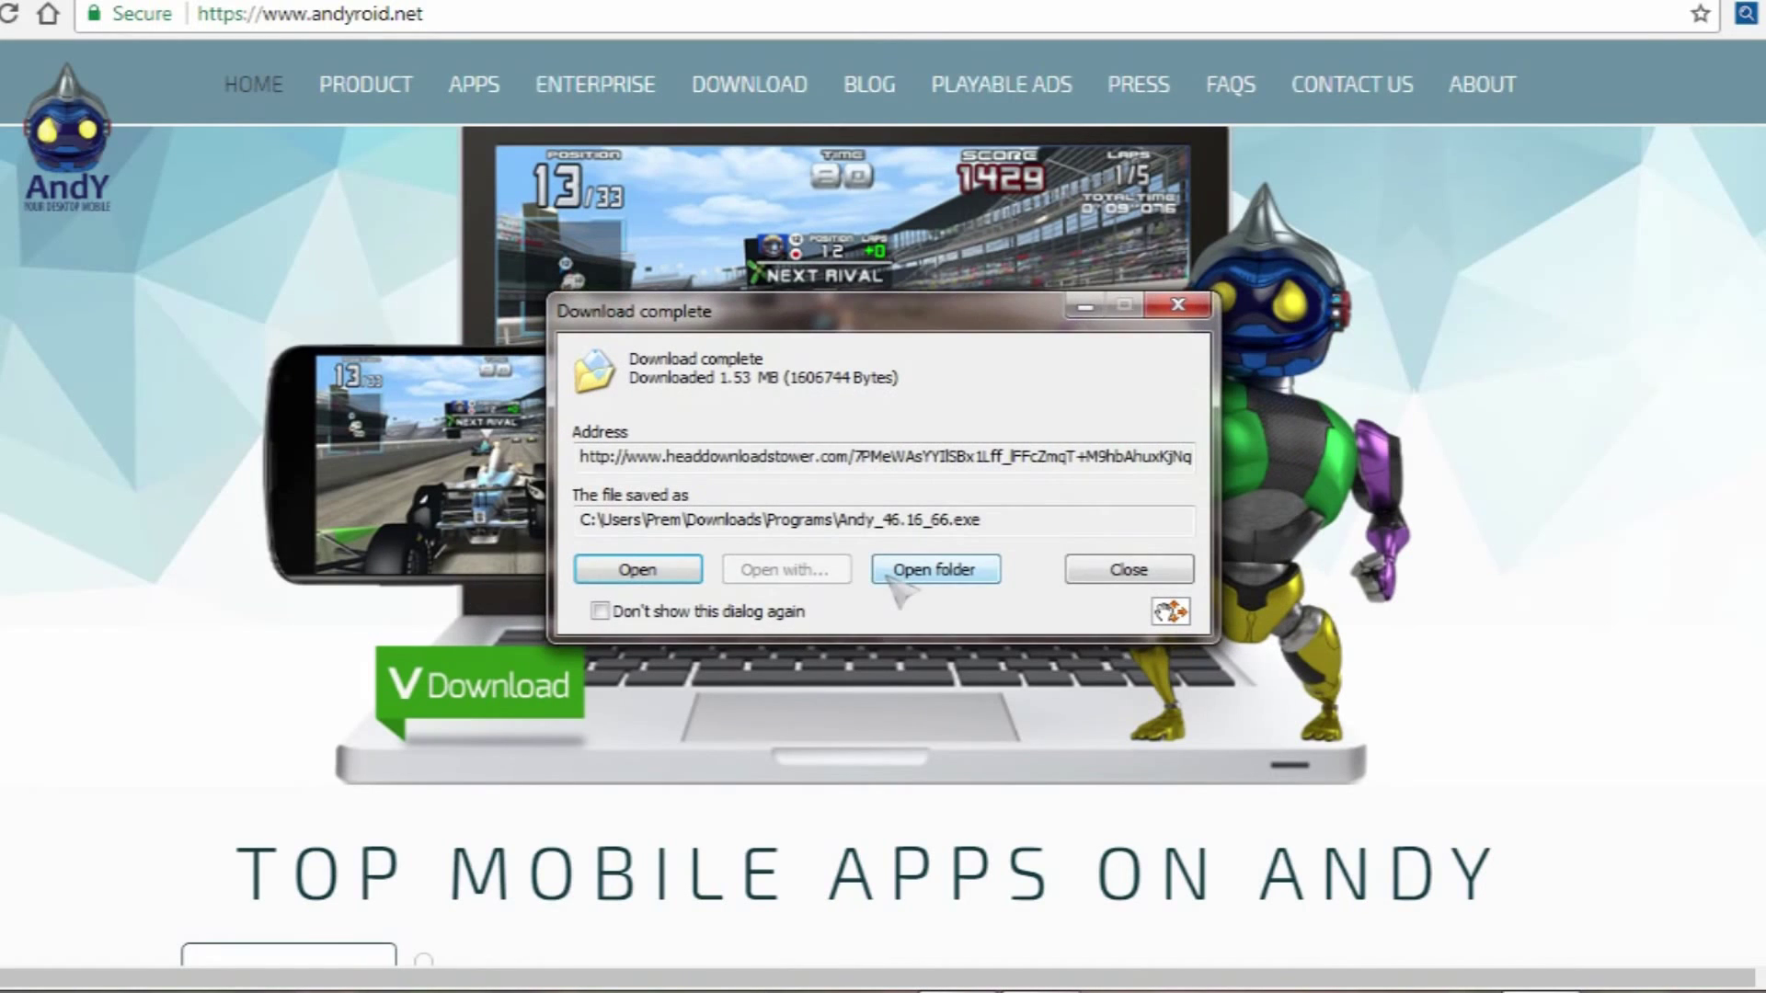
pyautogui.click(618, 572)
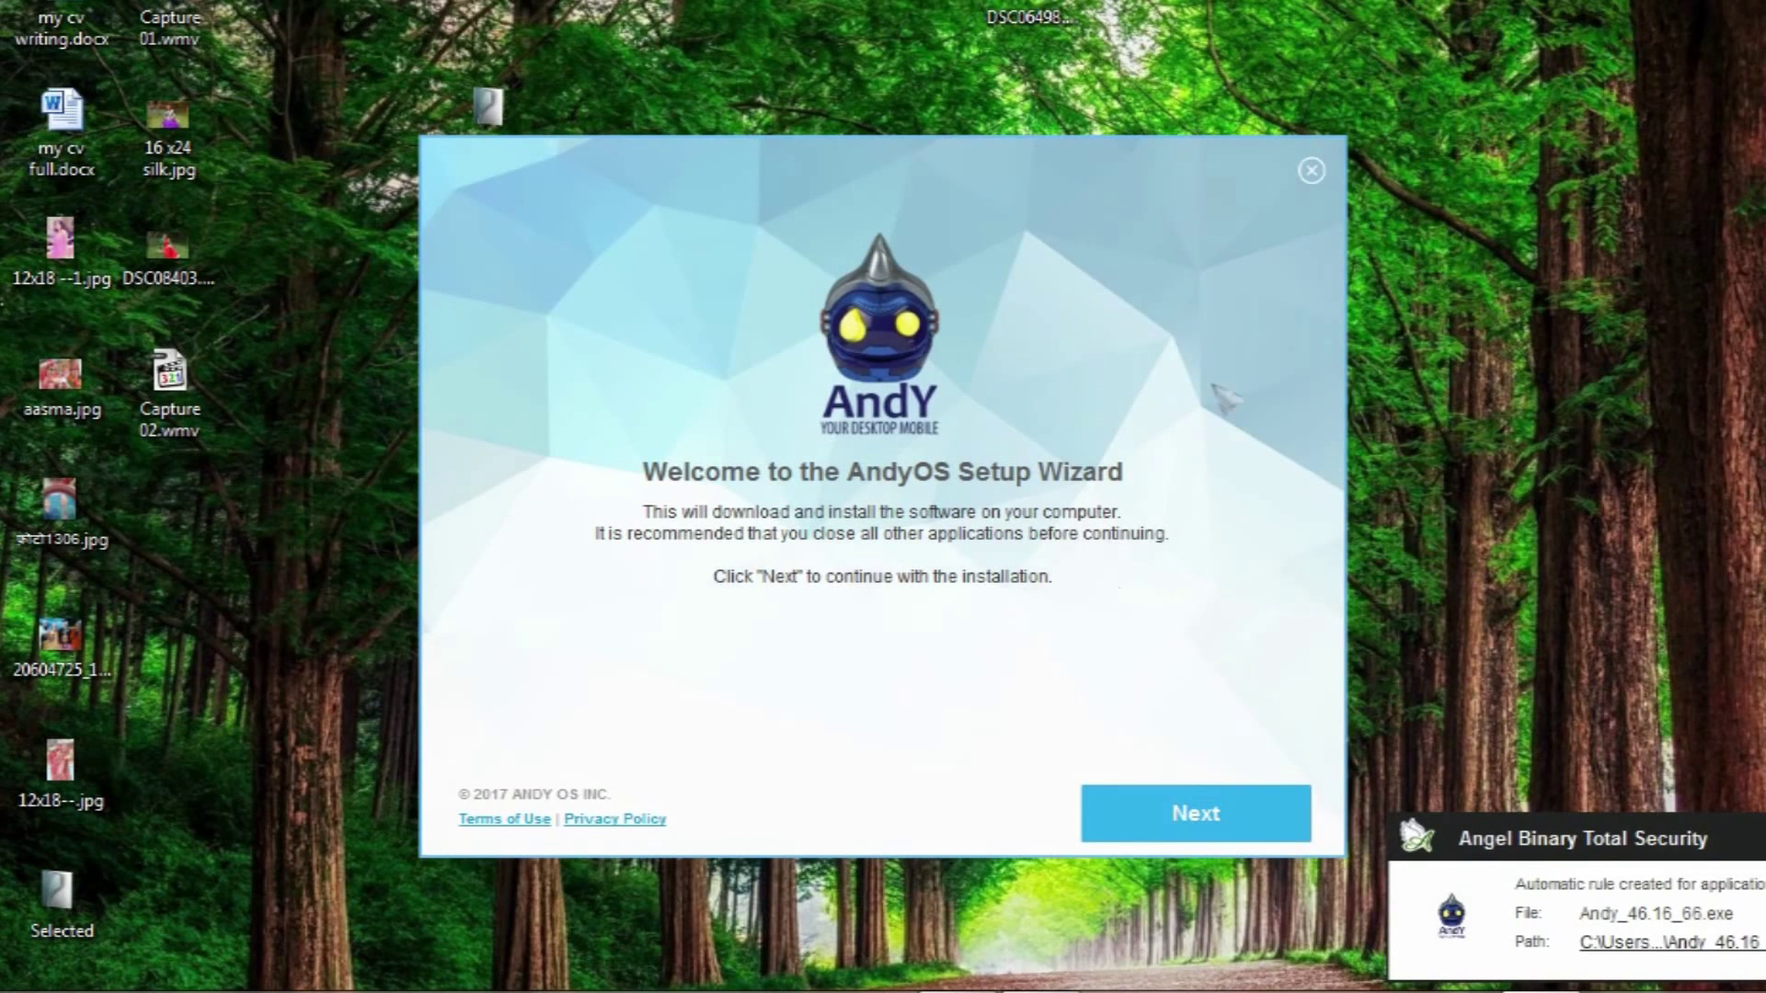
# - Exit the AndyOS Setup Wizard without installing, close the browser, and open Computer
pyautogui.click(1311, 170)
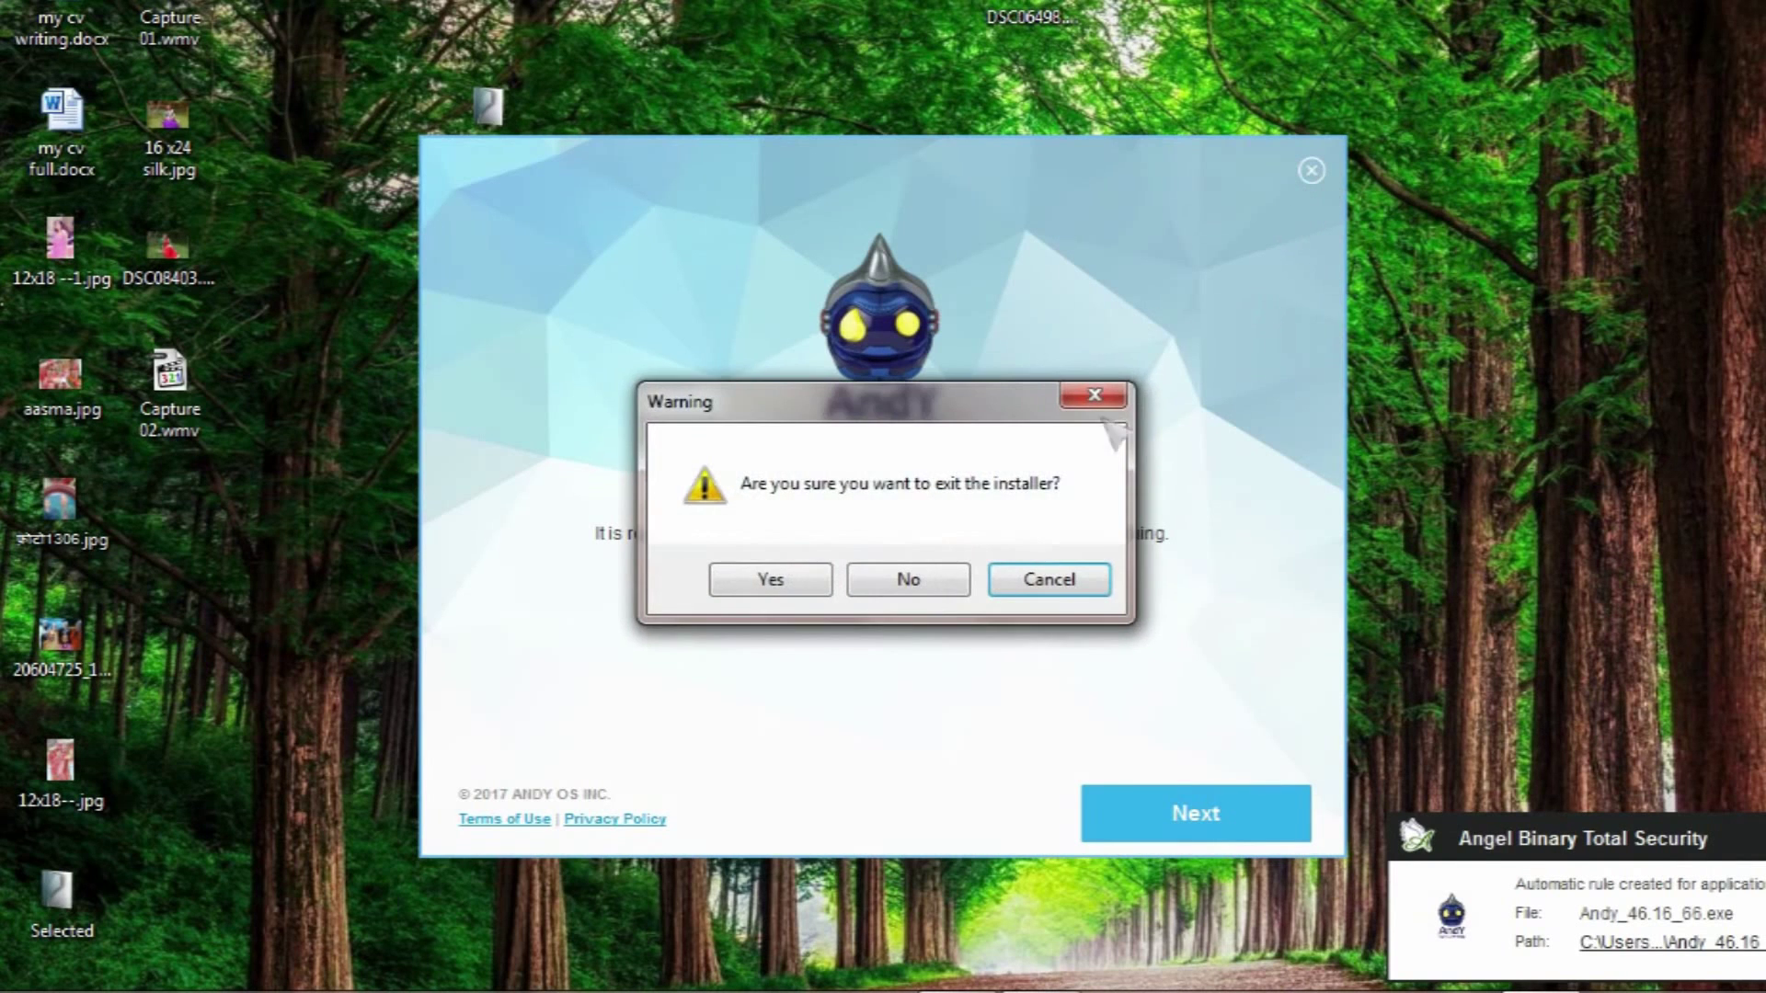
pyautogui.click(910, 581)
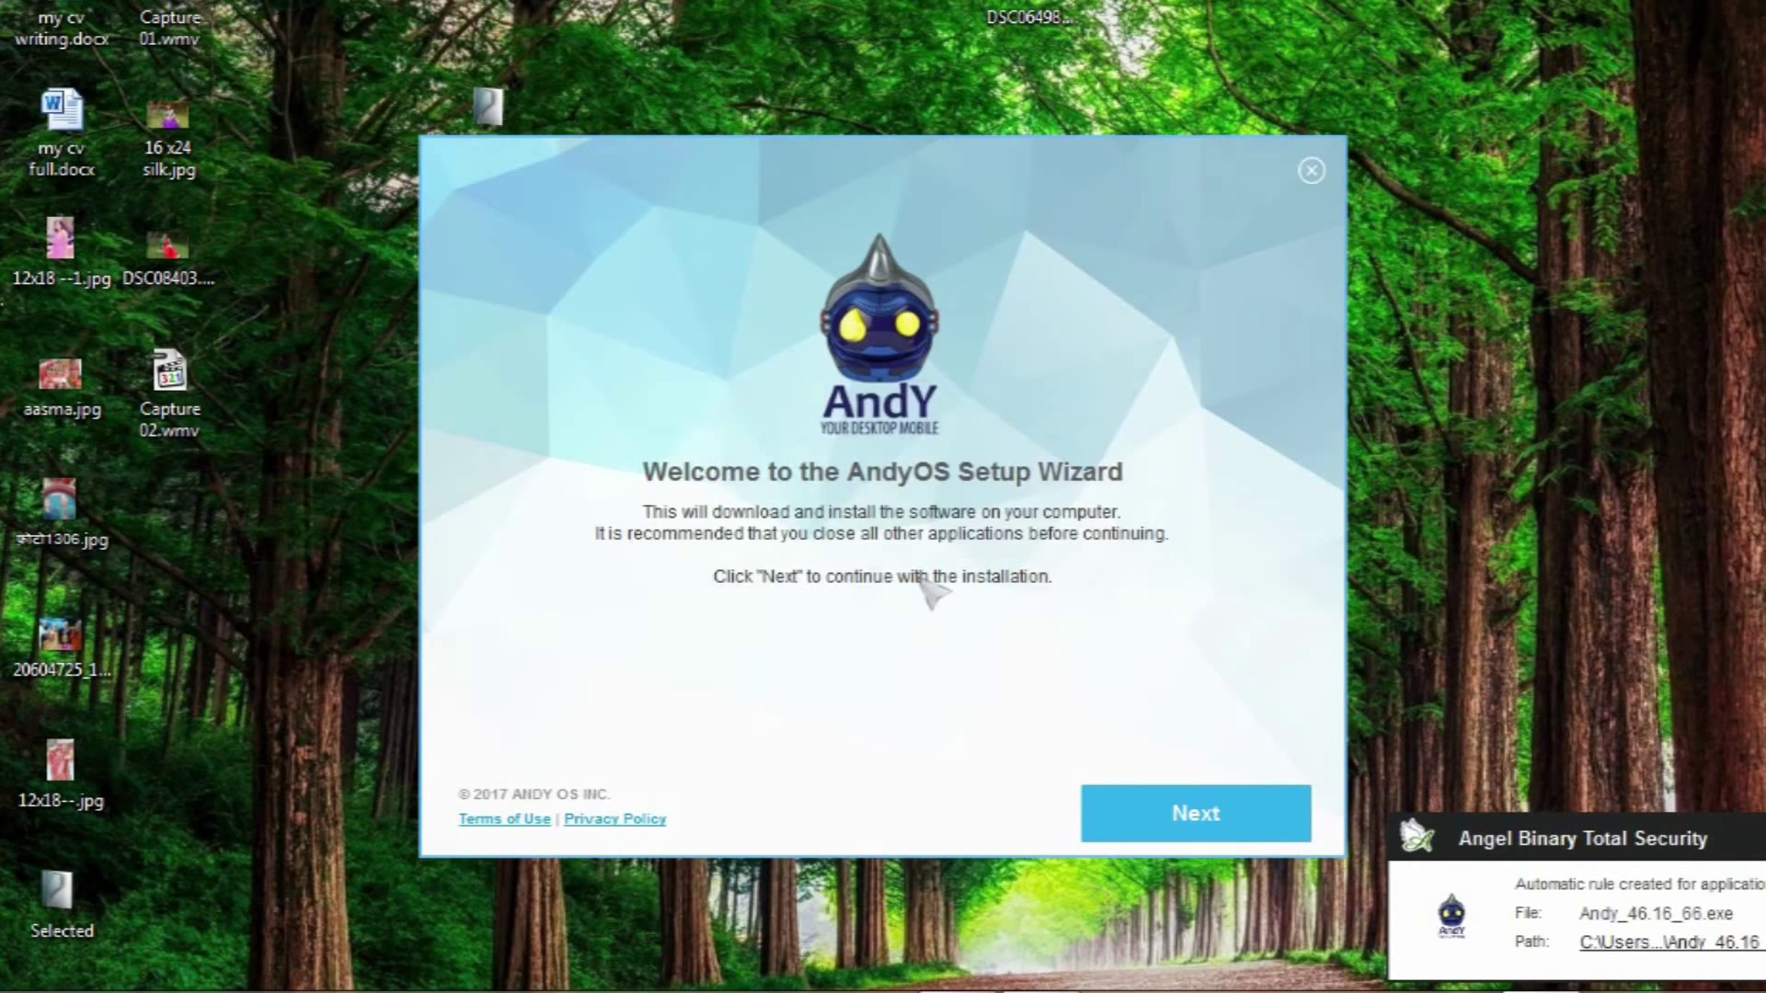
pyautogui.click(1312, 171)
pyautogui.click(769, 580)
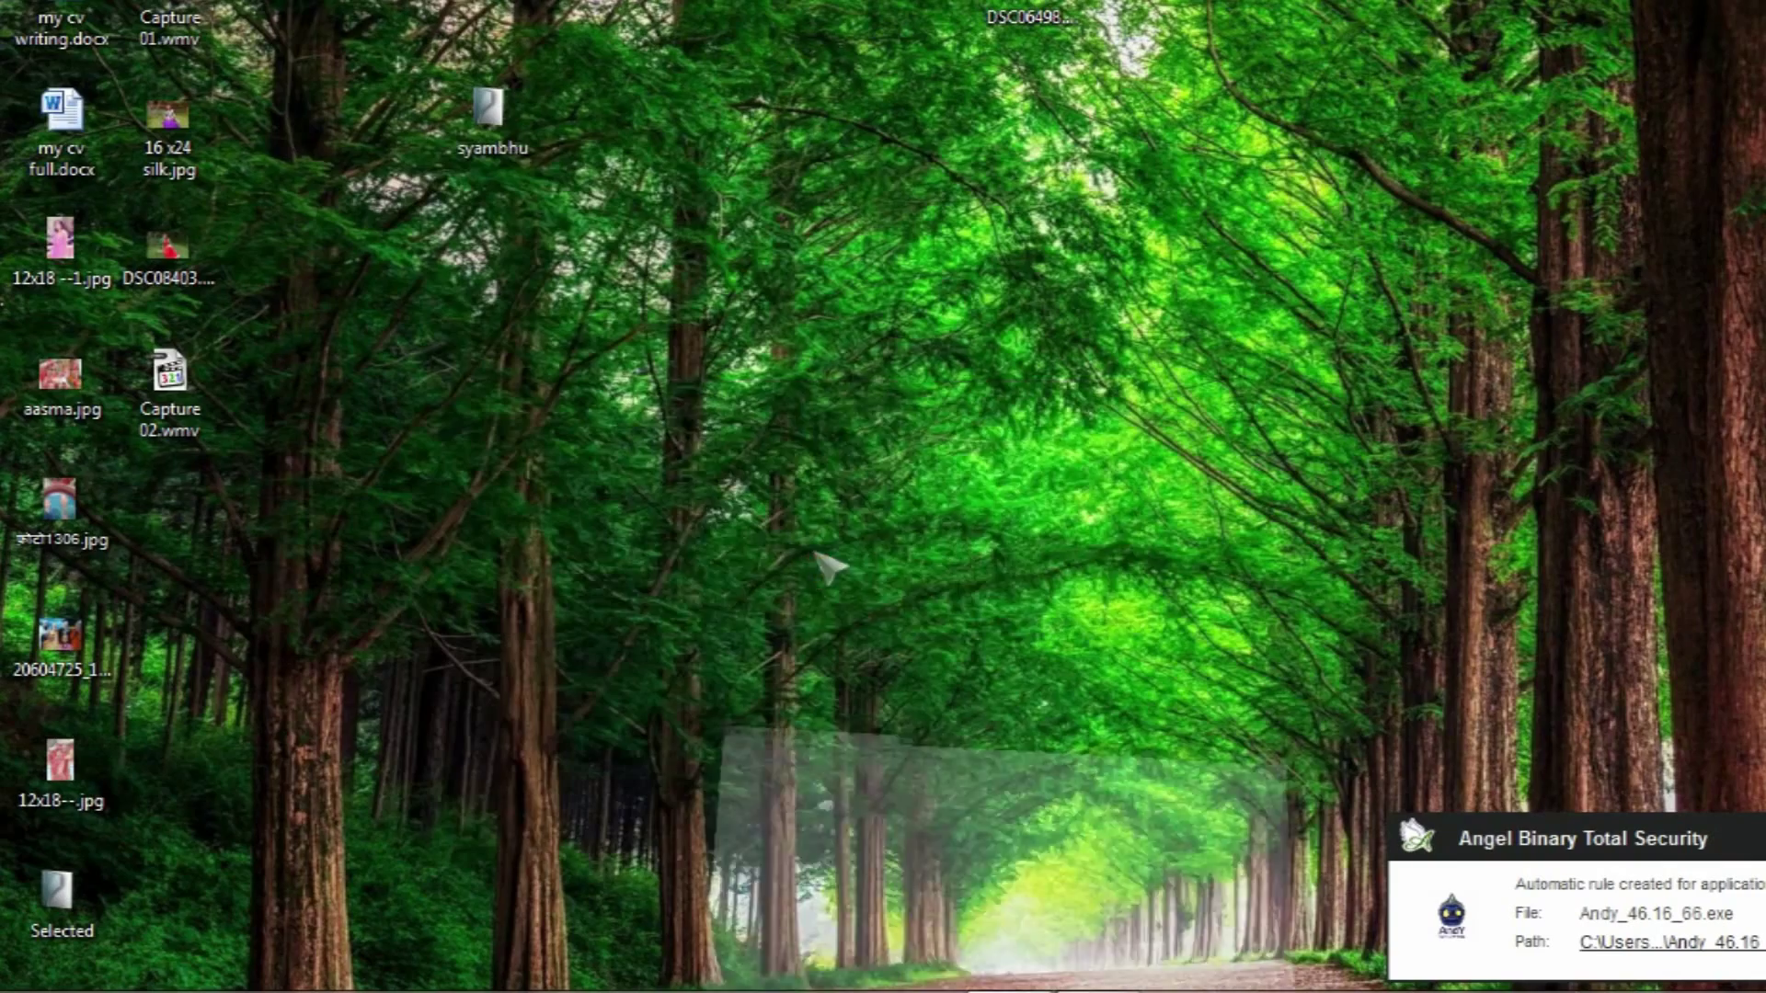
pyautogui.hotkey('alt', 'F4')
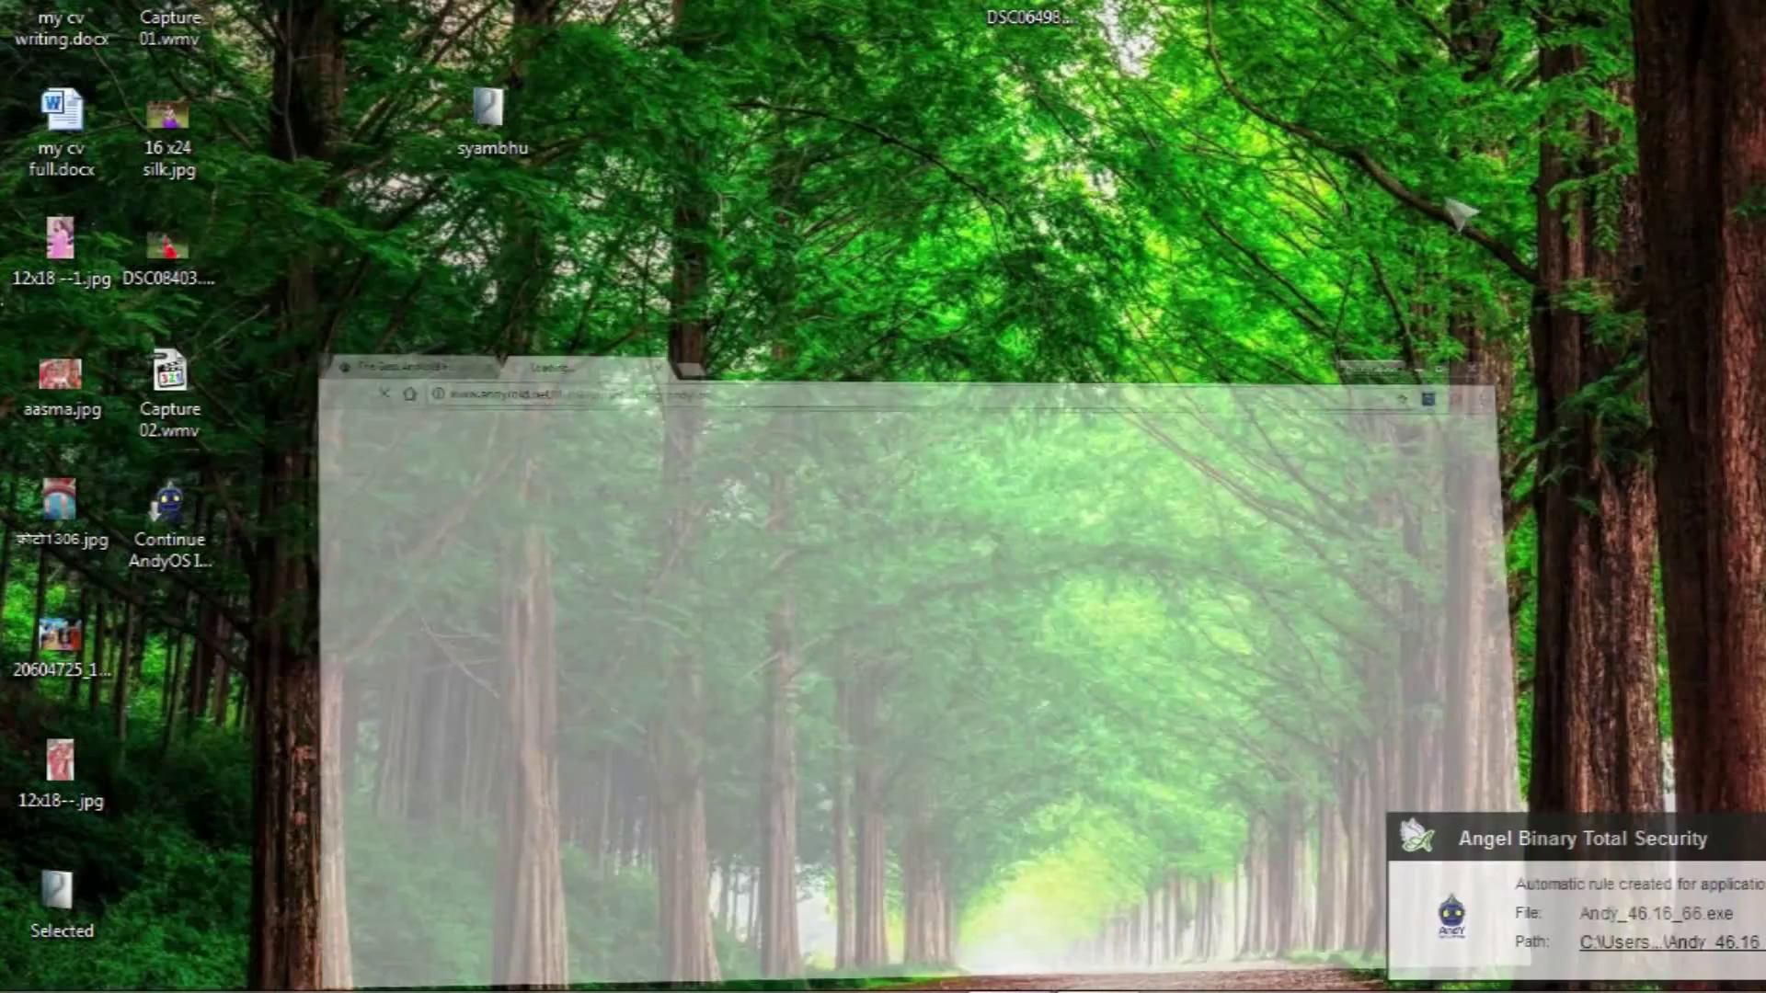
pyautogui.press('super+e')
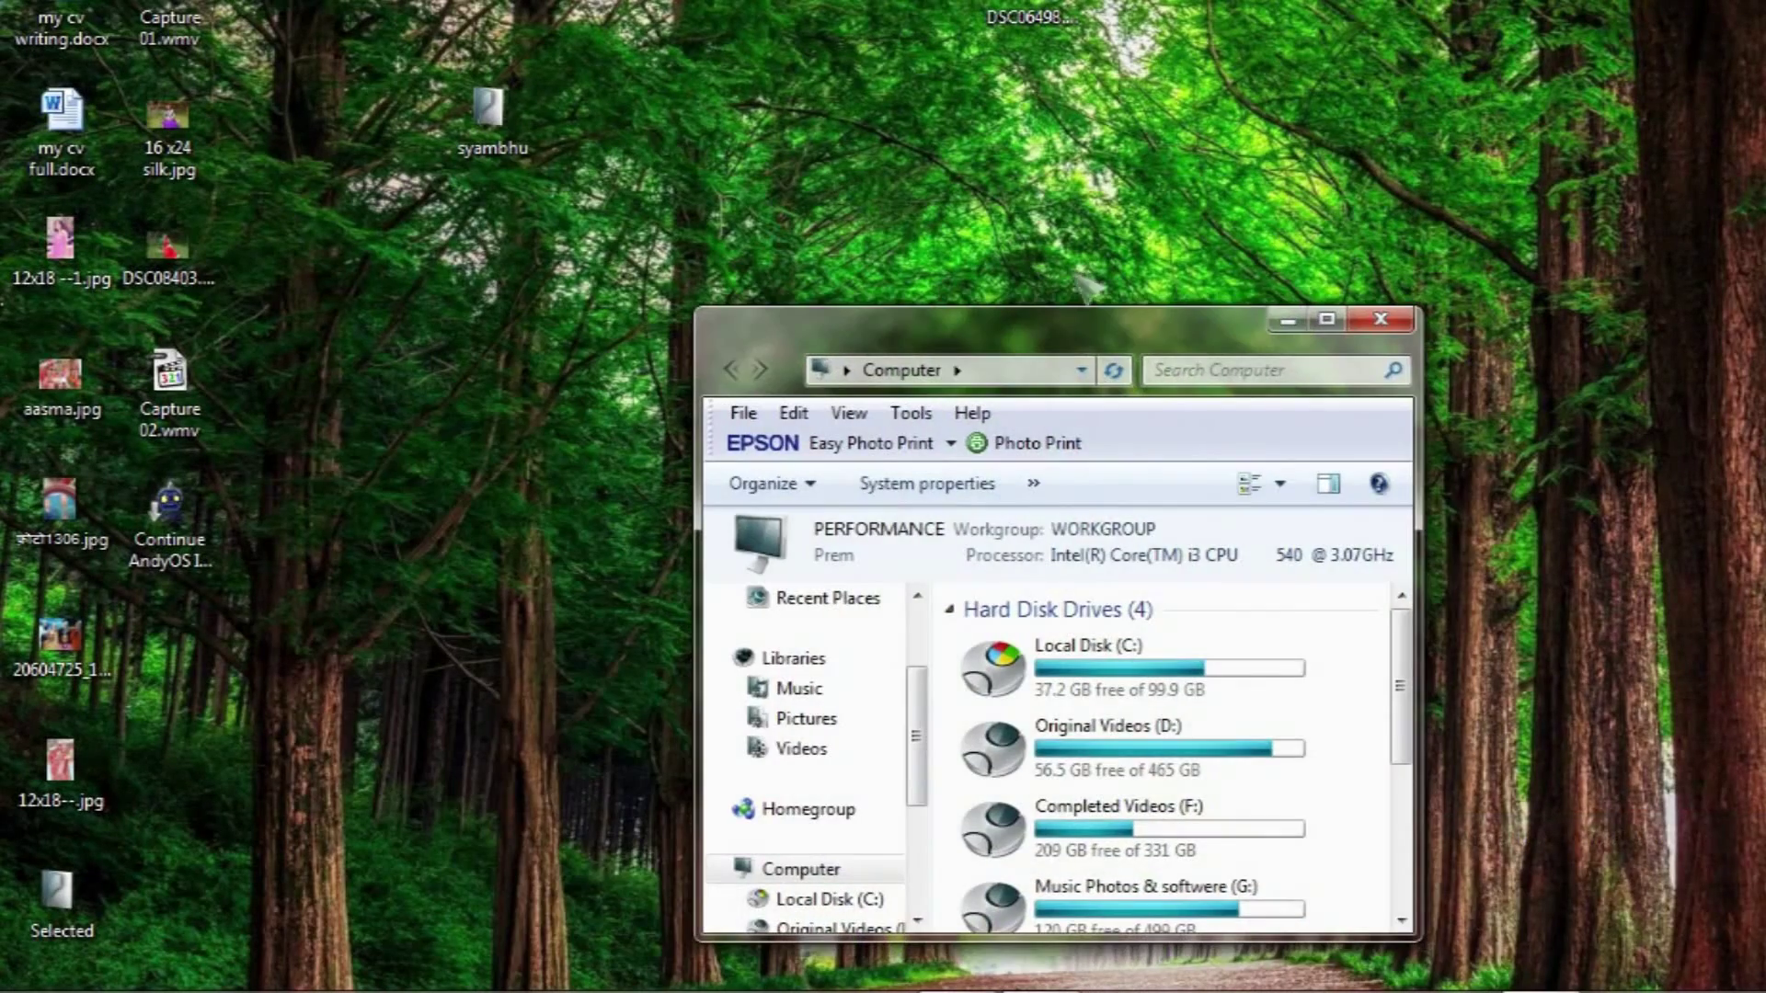
# - Launch Andy_v46.2_86_x64bit.exe from the software folder on drive G:
pyautogui.doubleClick(1067, 339)
pyautogui.click(1480, 313)
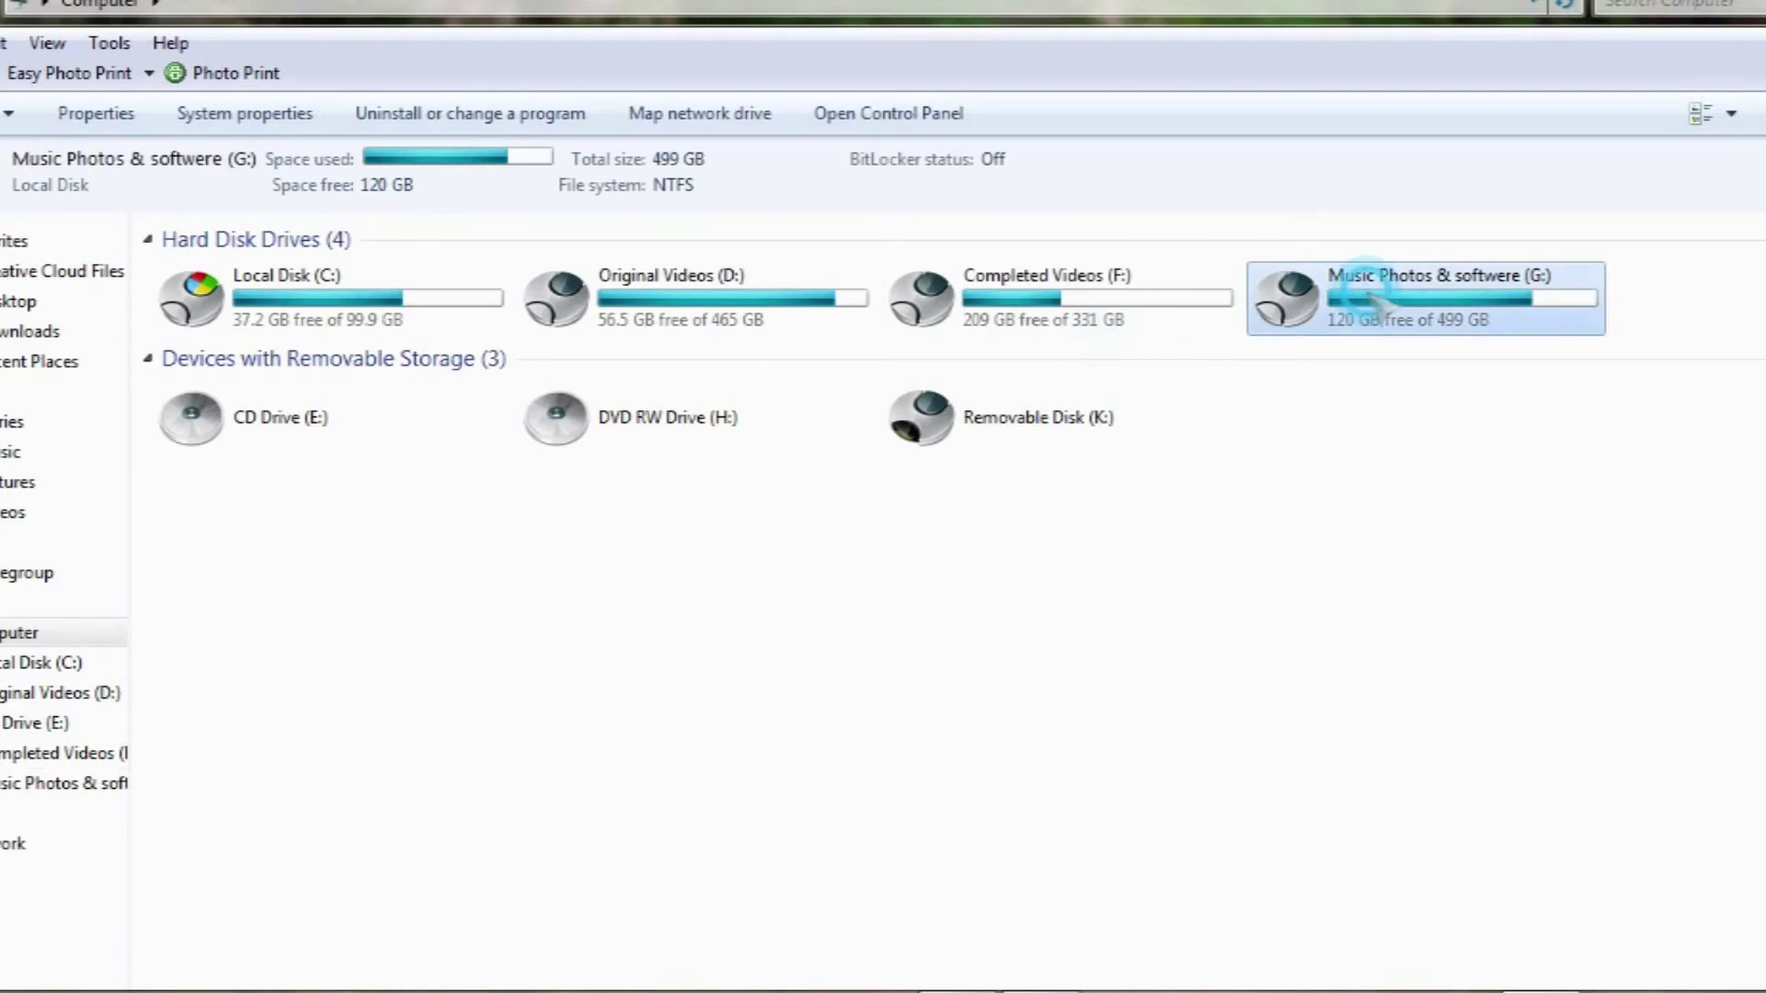
pyautogui.doubleClick(1371, 296)
pyautogui.doubleClick(1724, 496)
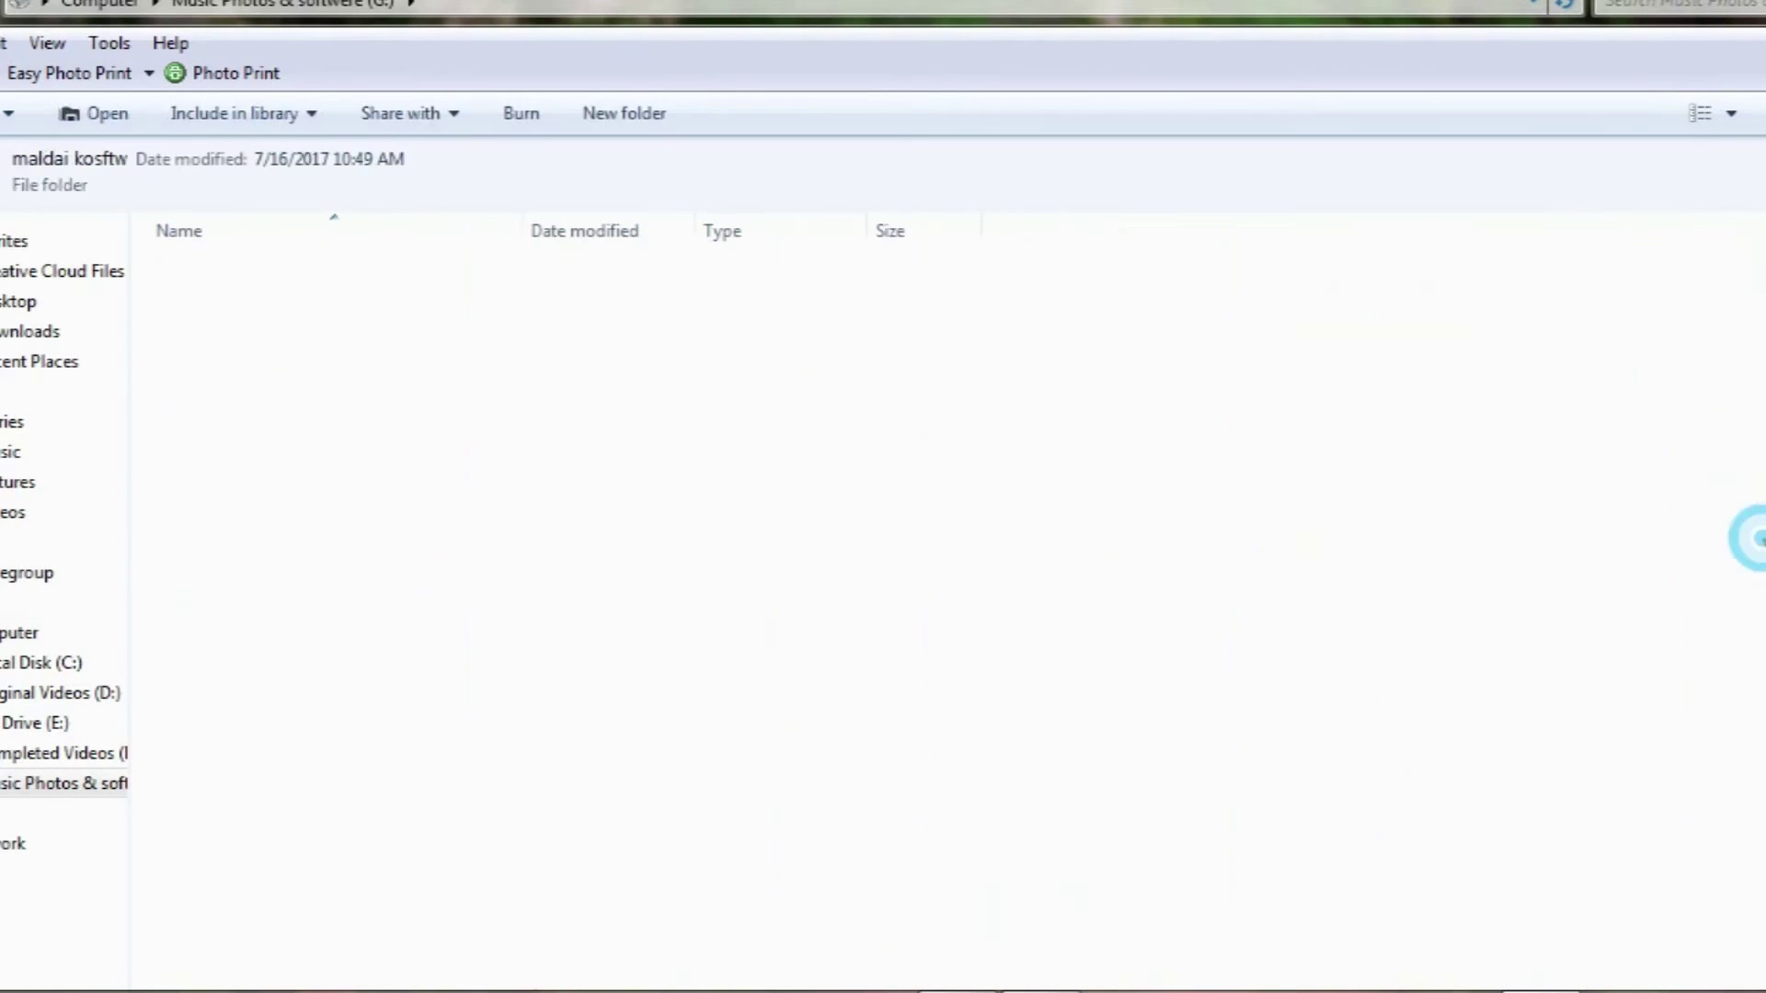
pyautogui.scroll(-15, 386, 607)
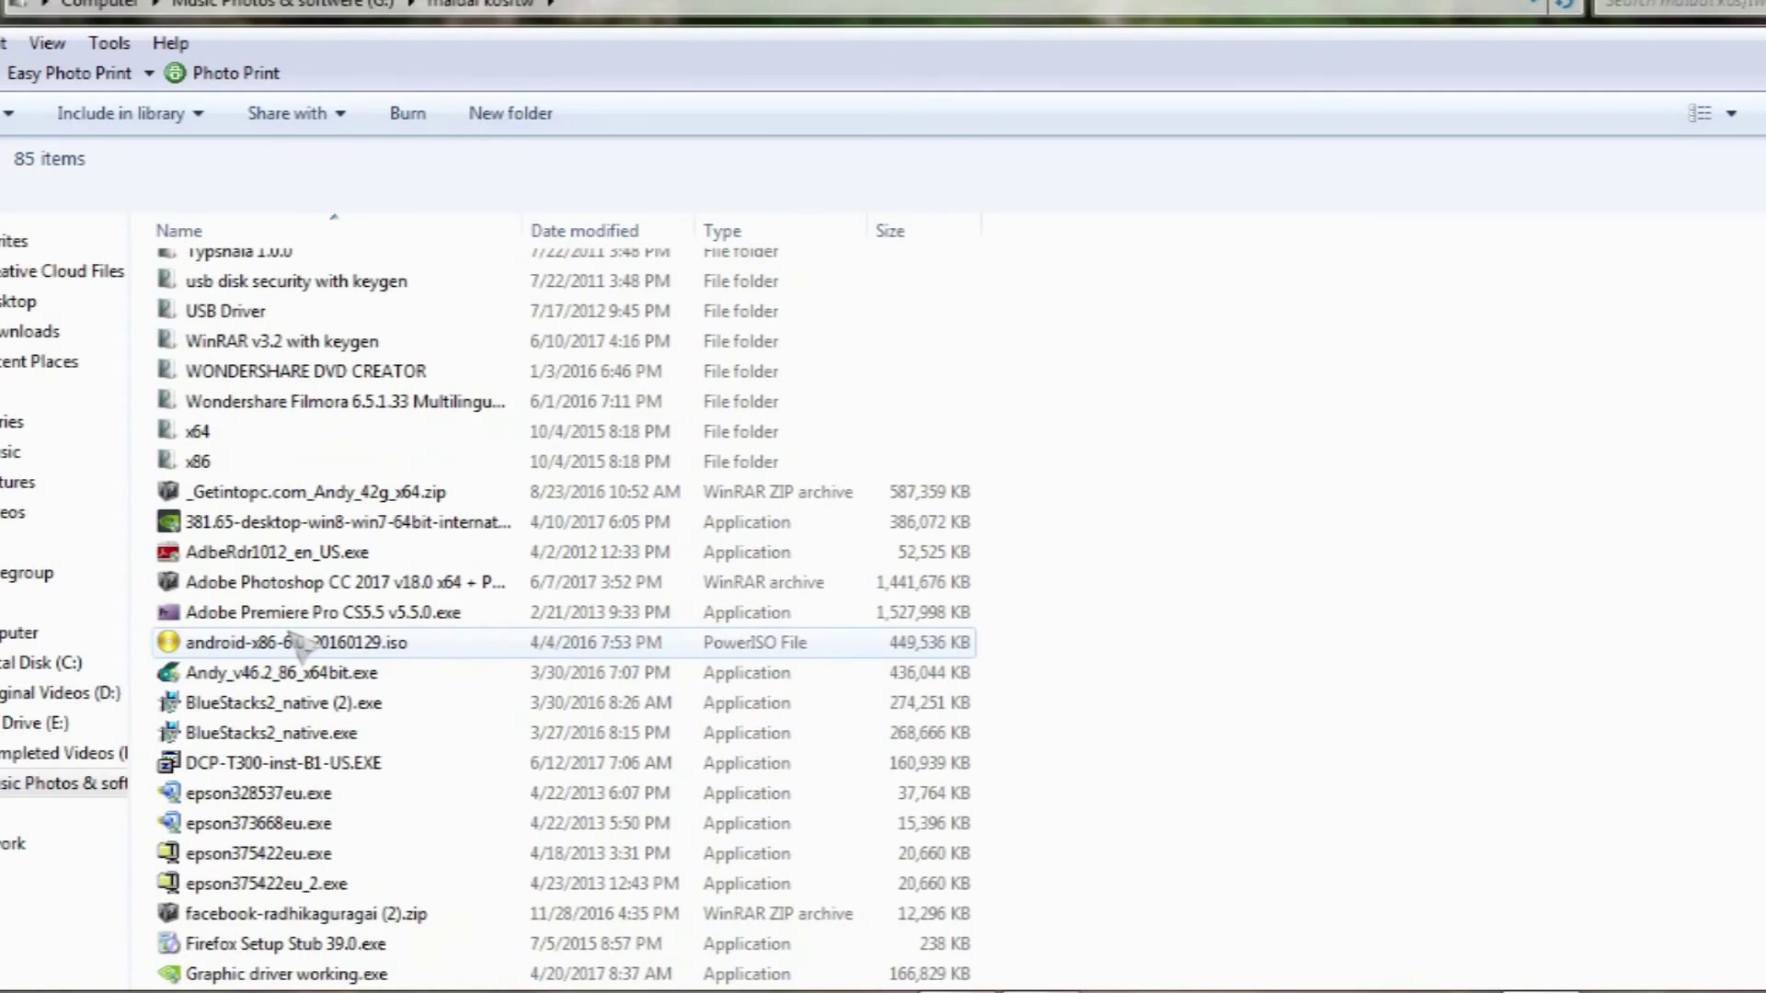
pyautogui.click(258, 674)
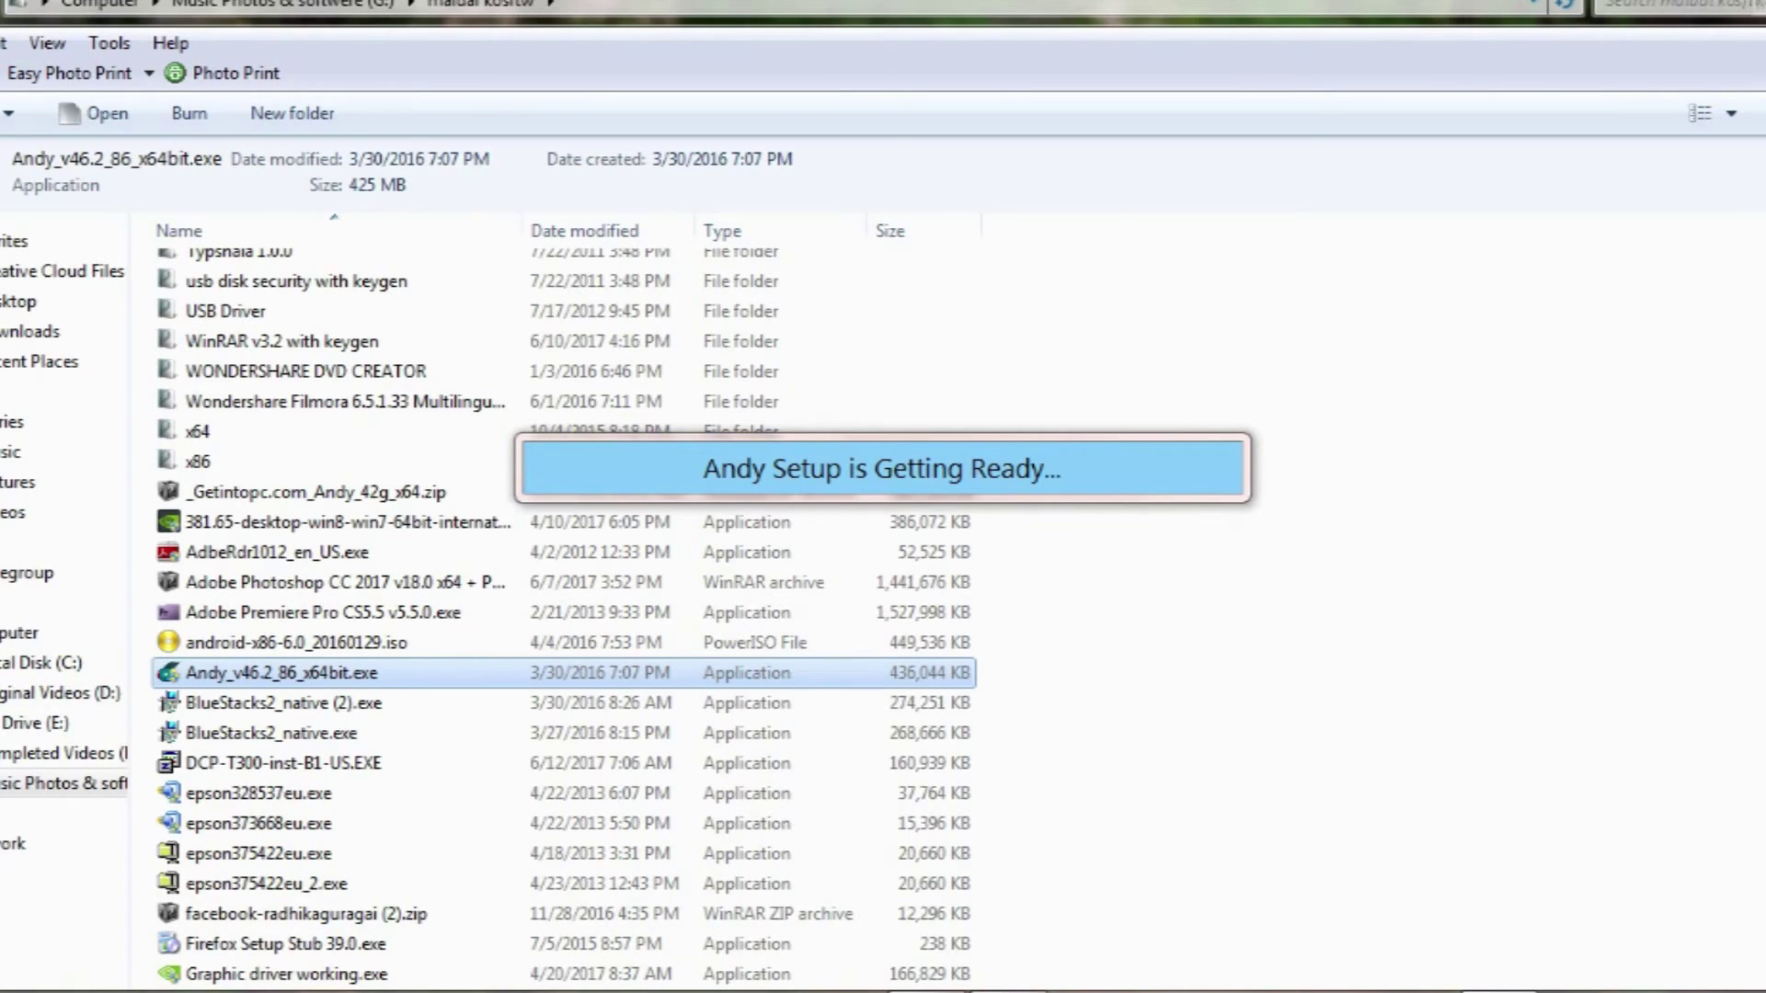
# - Minimize the Explorer window to reveal the Andy Setup is Getting Ready splash
pyautogui.click(1757, 8)
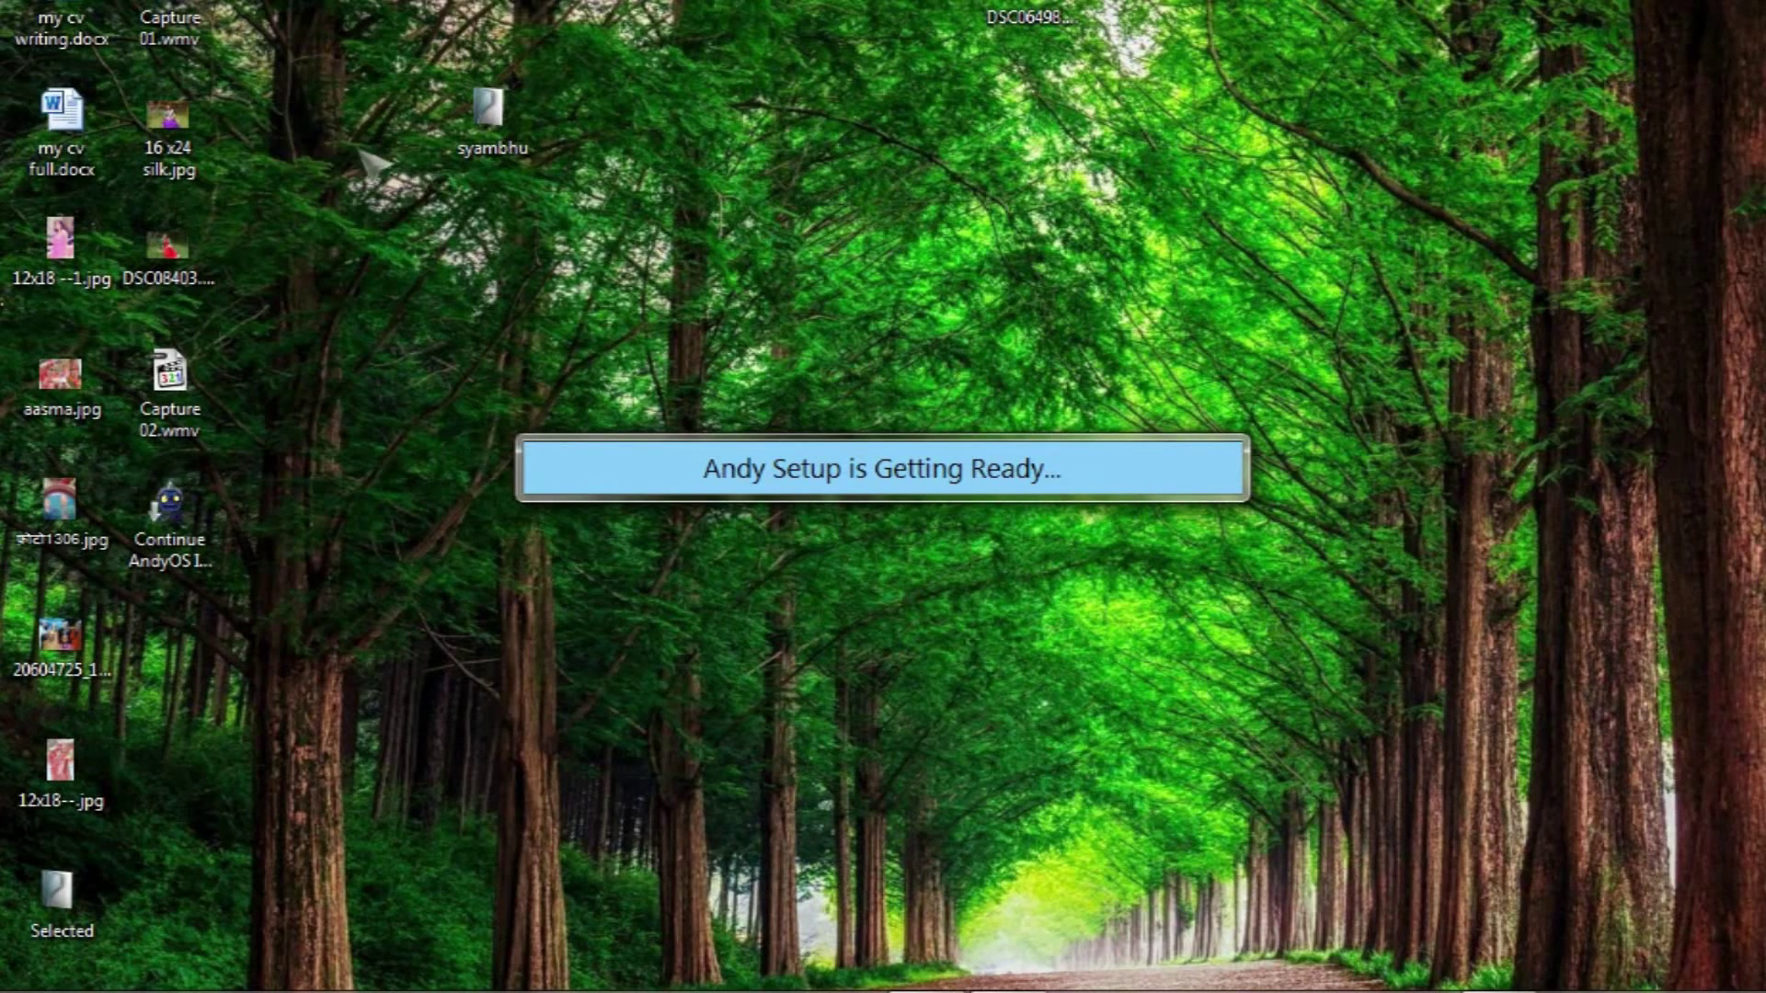
# - Open a maximised Computer window and browse to G: › all music & songs › 2017 › July
pyautogui.press('super+e')
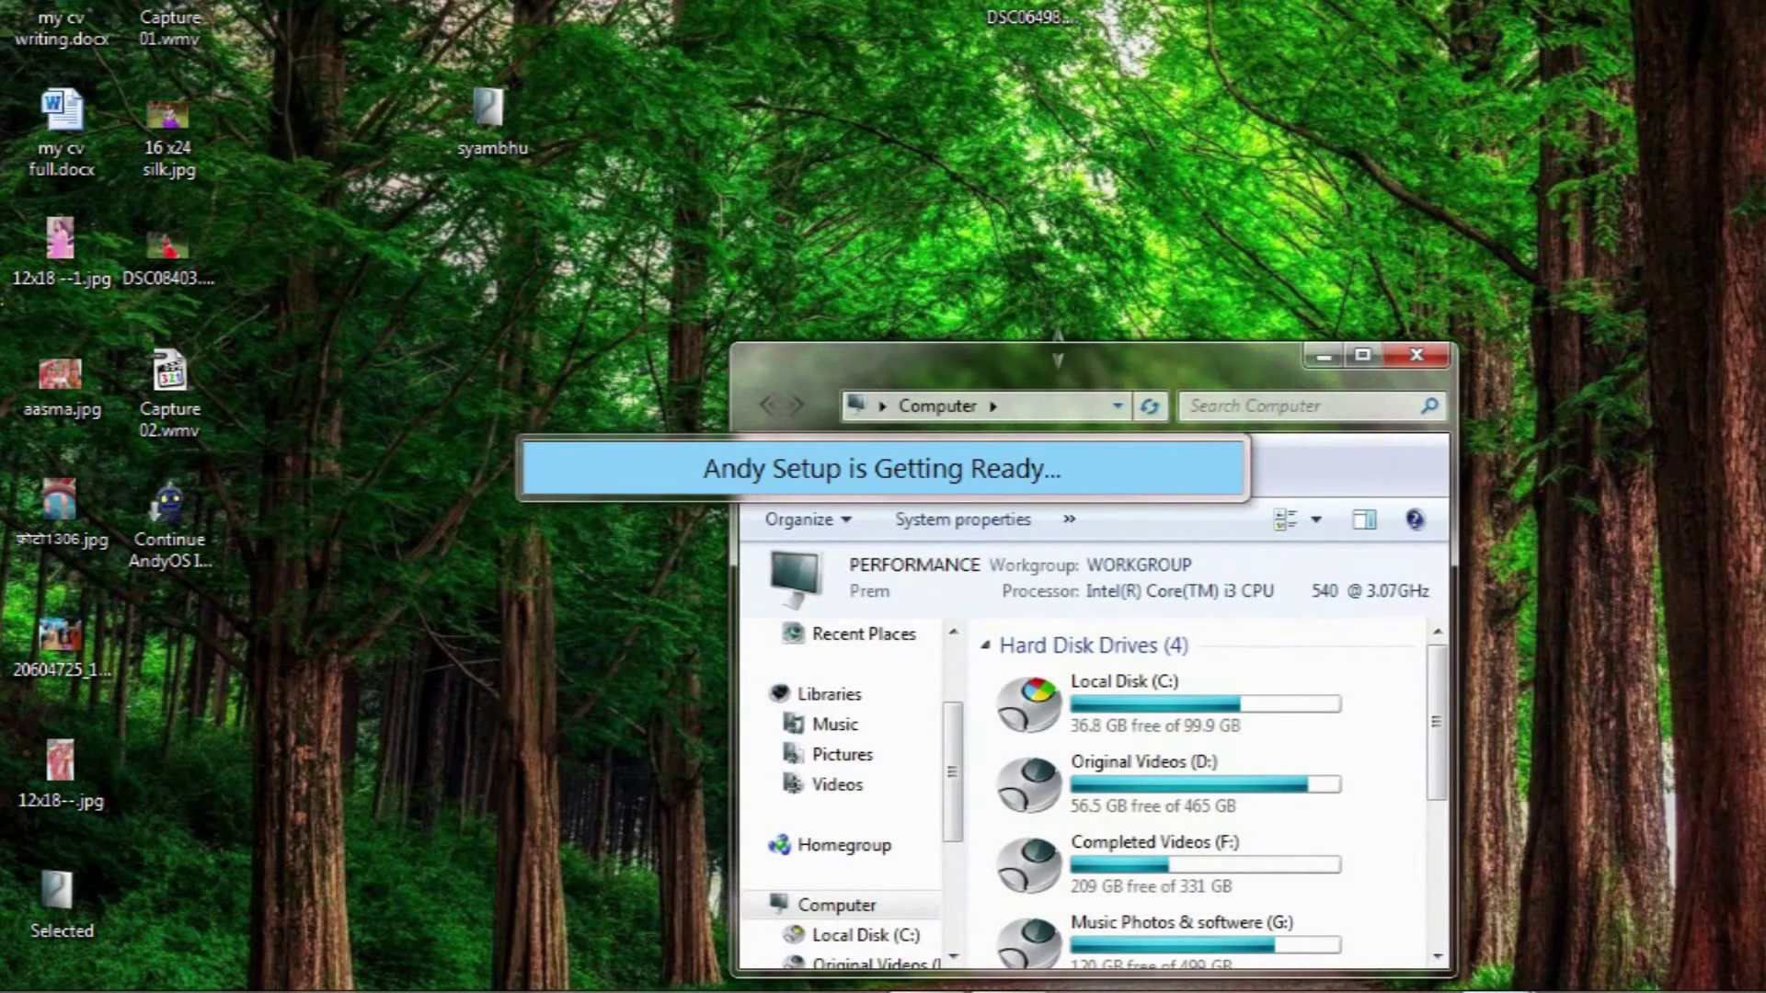
pyautogui.doubleClick(1133, 13)
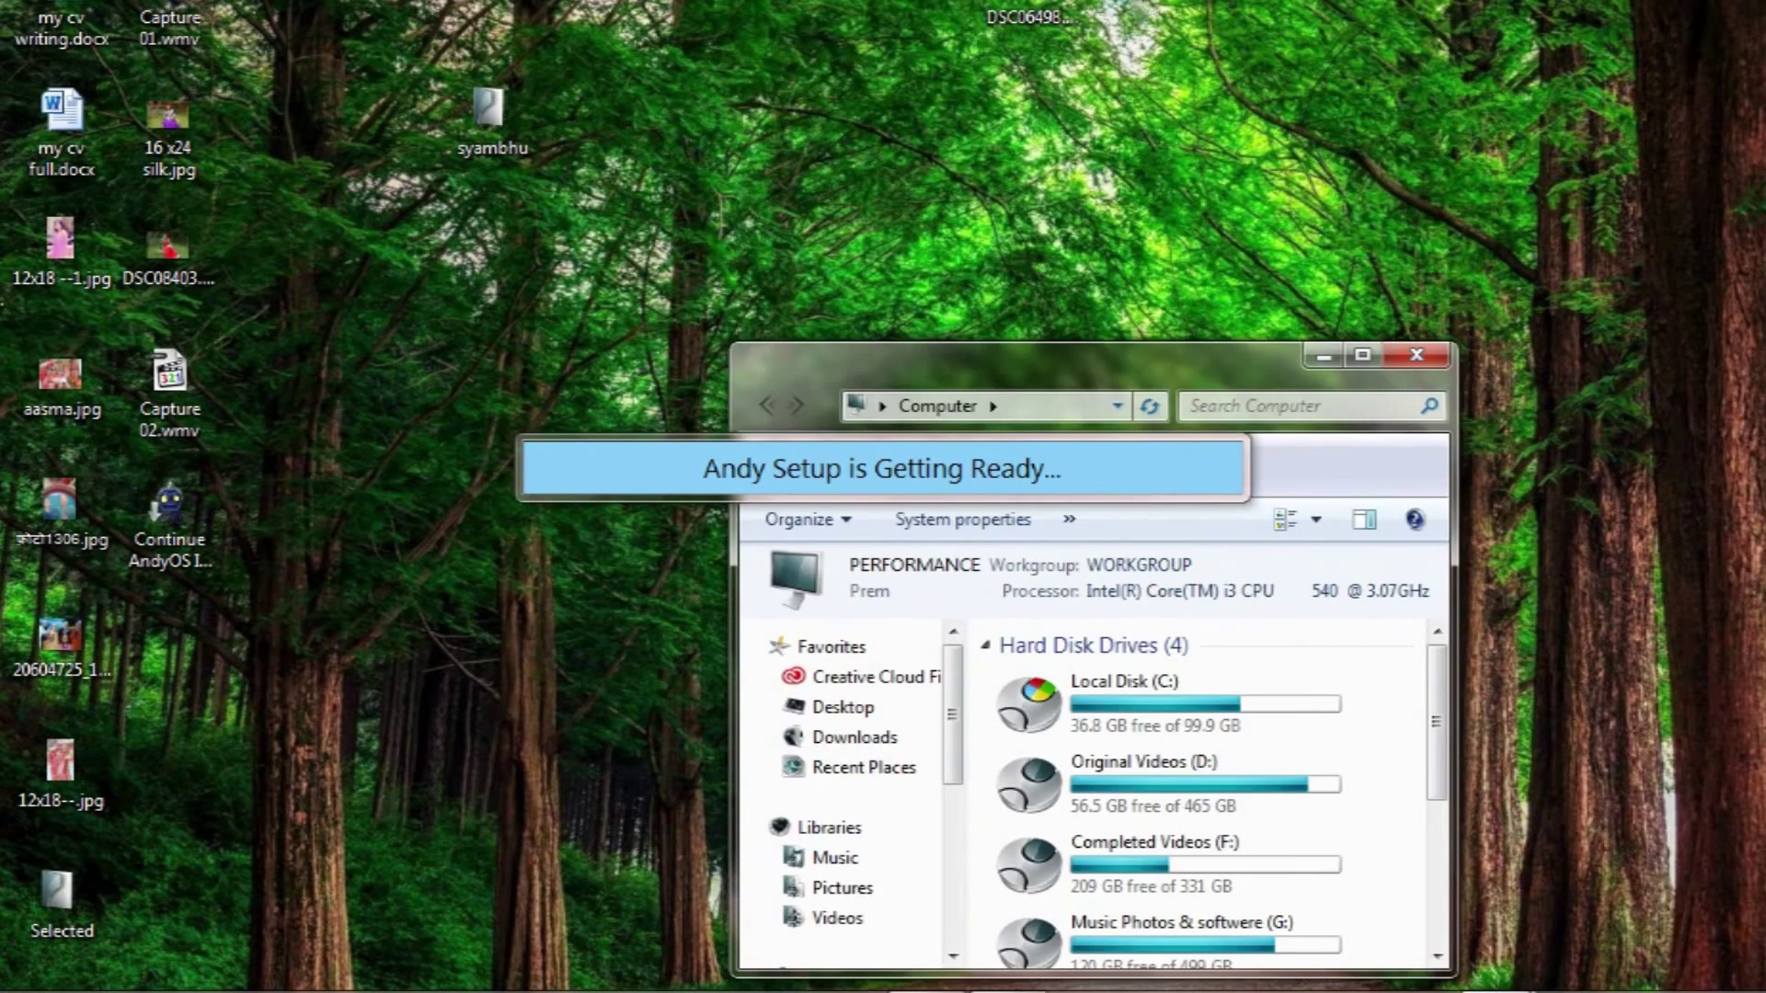
pyautogui.doubleClick(1083, 368)
pyautogui.doubleClick(1361, 303)
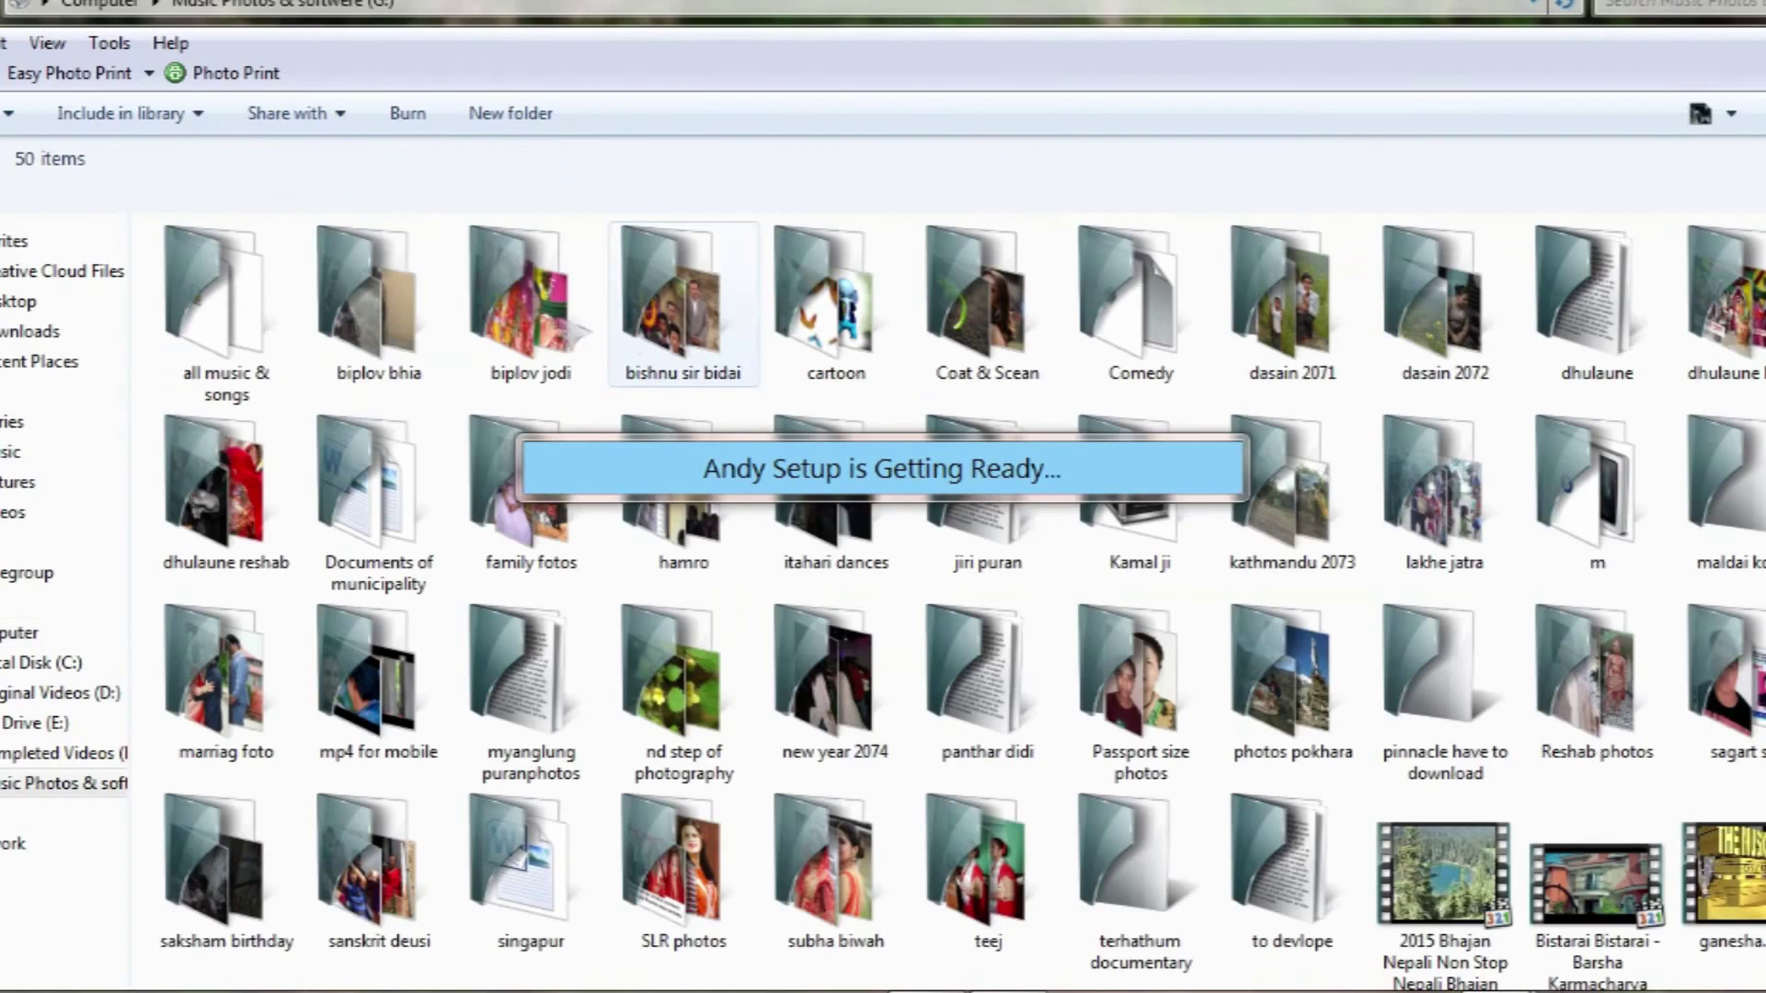
pyautogui.doubleClick(217, 347)
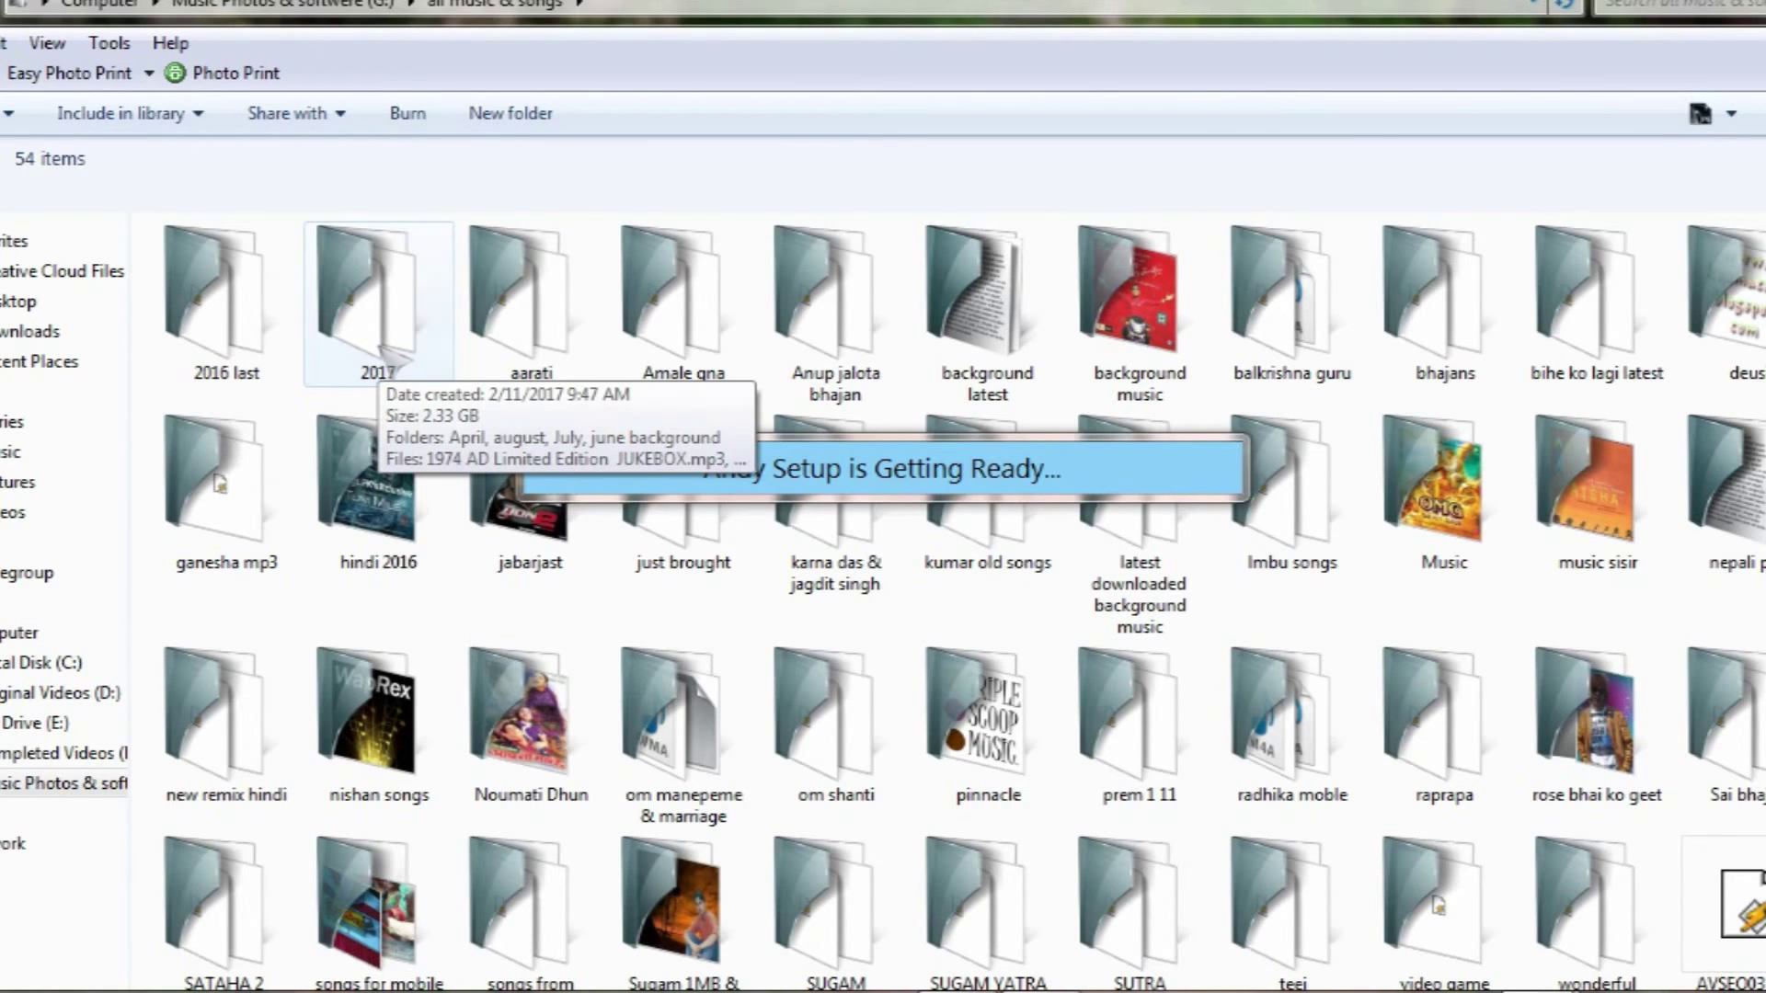
pyautogui.doubleClick(371, 355)
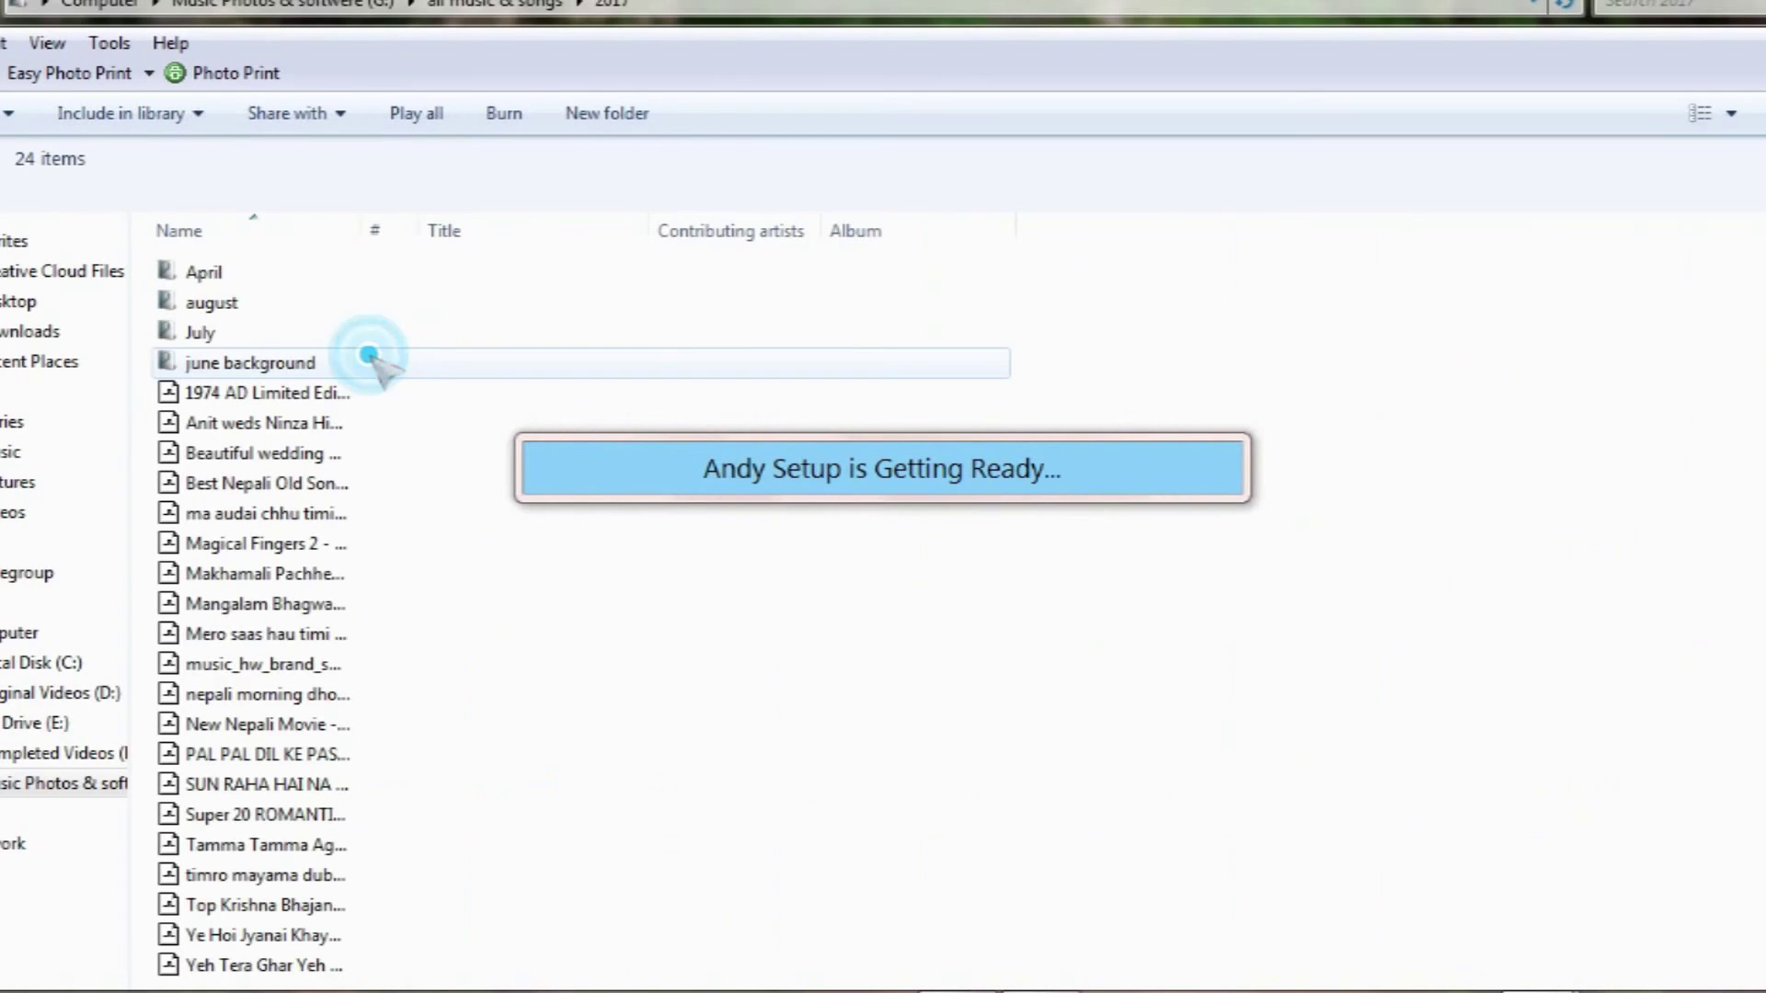
pyautogui.doubleClick(221, 333)
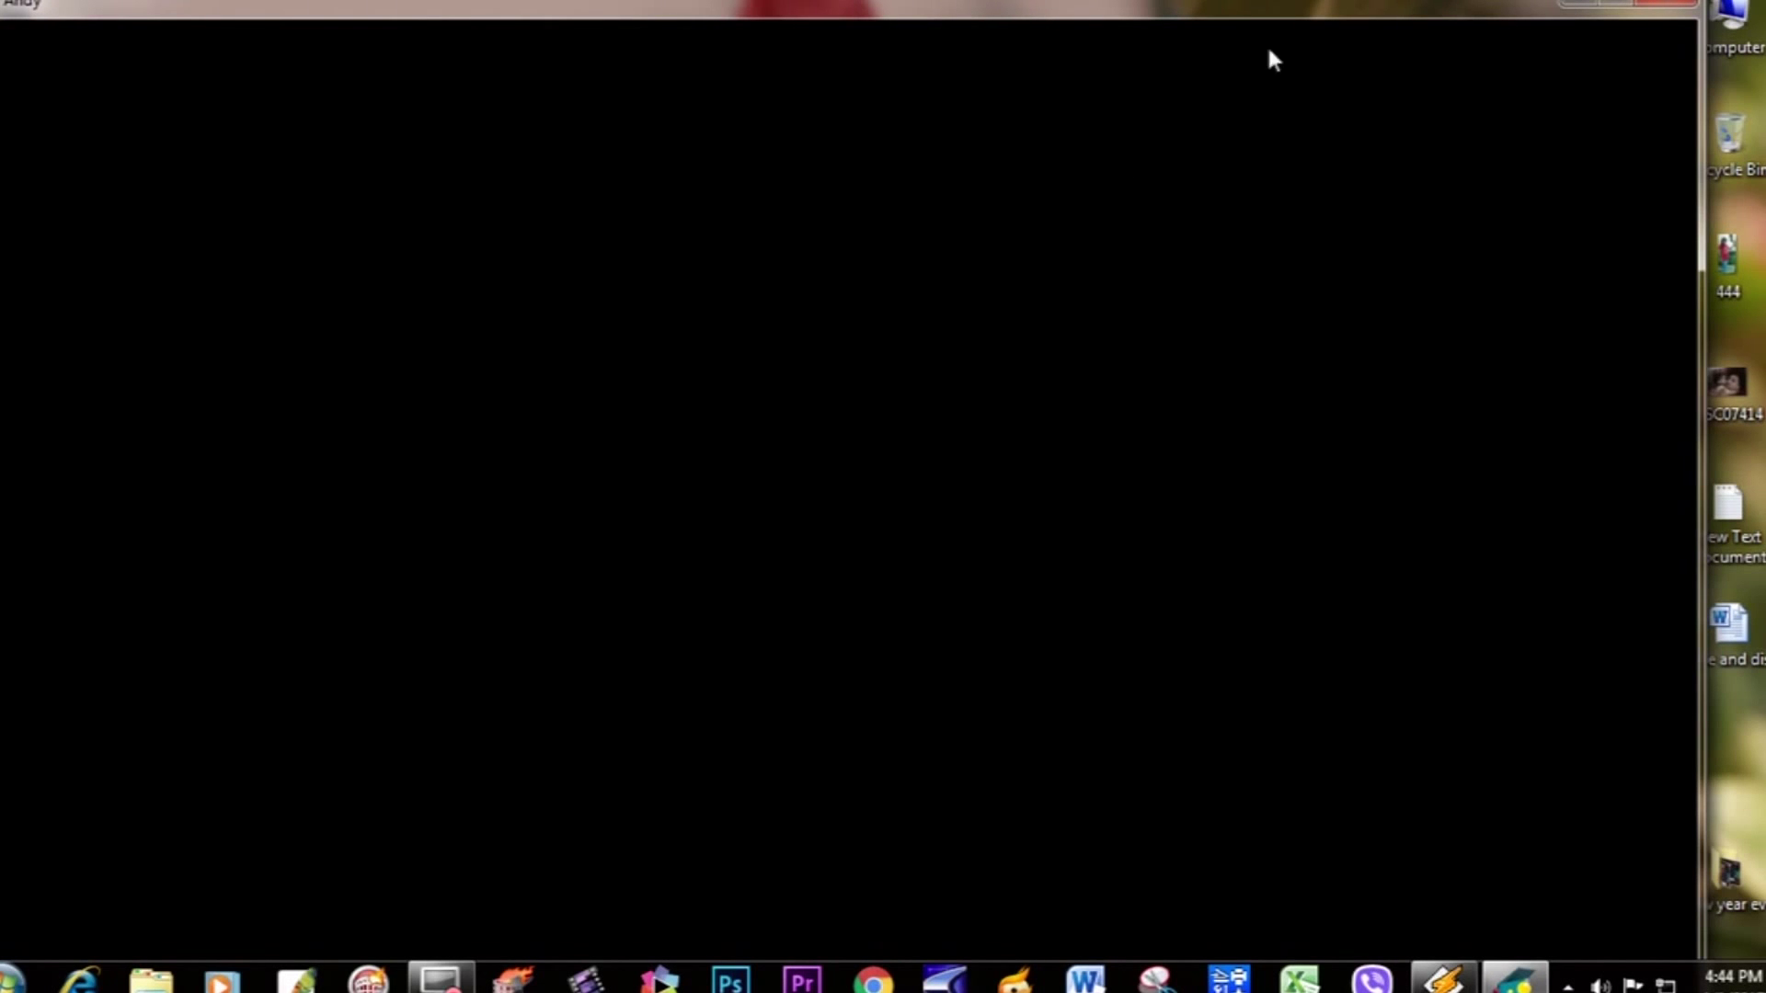
# - Shut down the Andy VM and exit, then restart Andy from its tray icon
pyautogui.click(1666, 4)
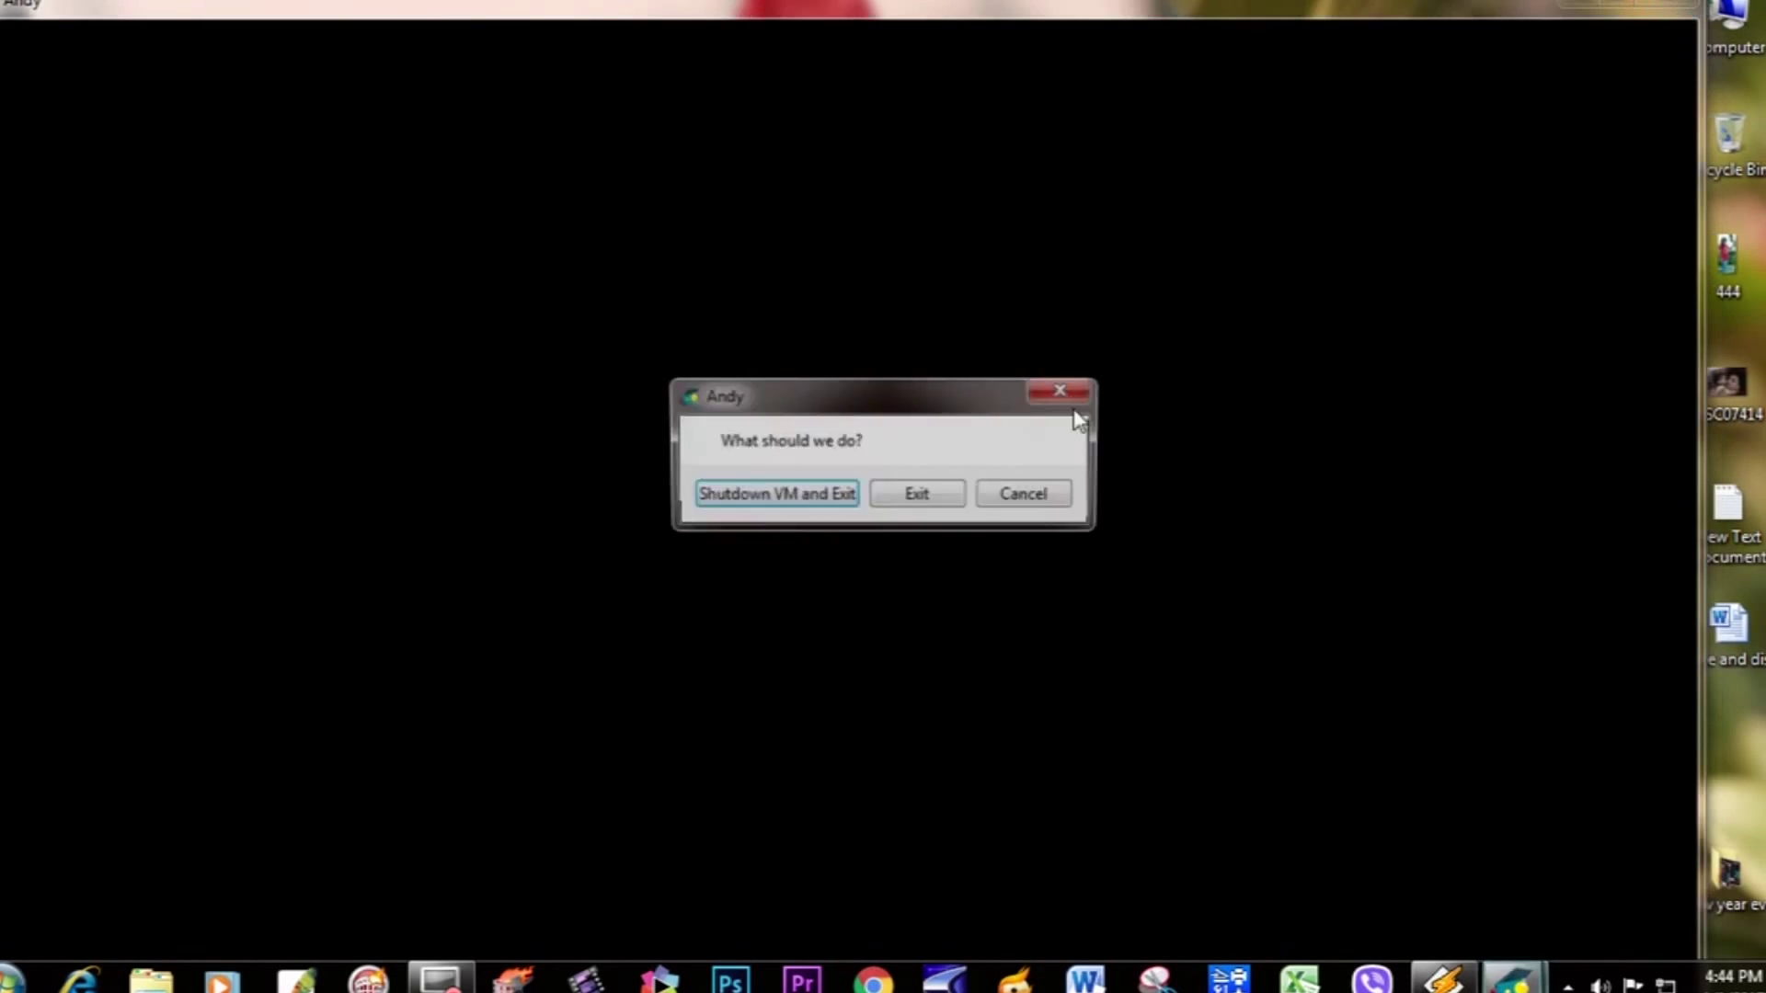
pyautogui.click(840, 512)
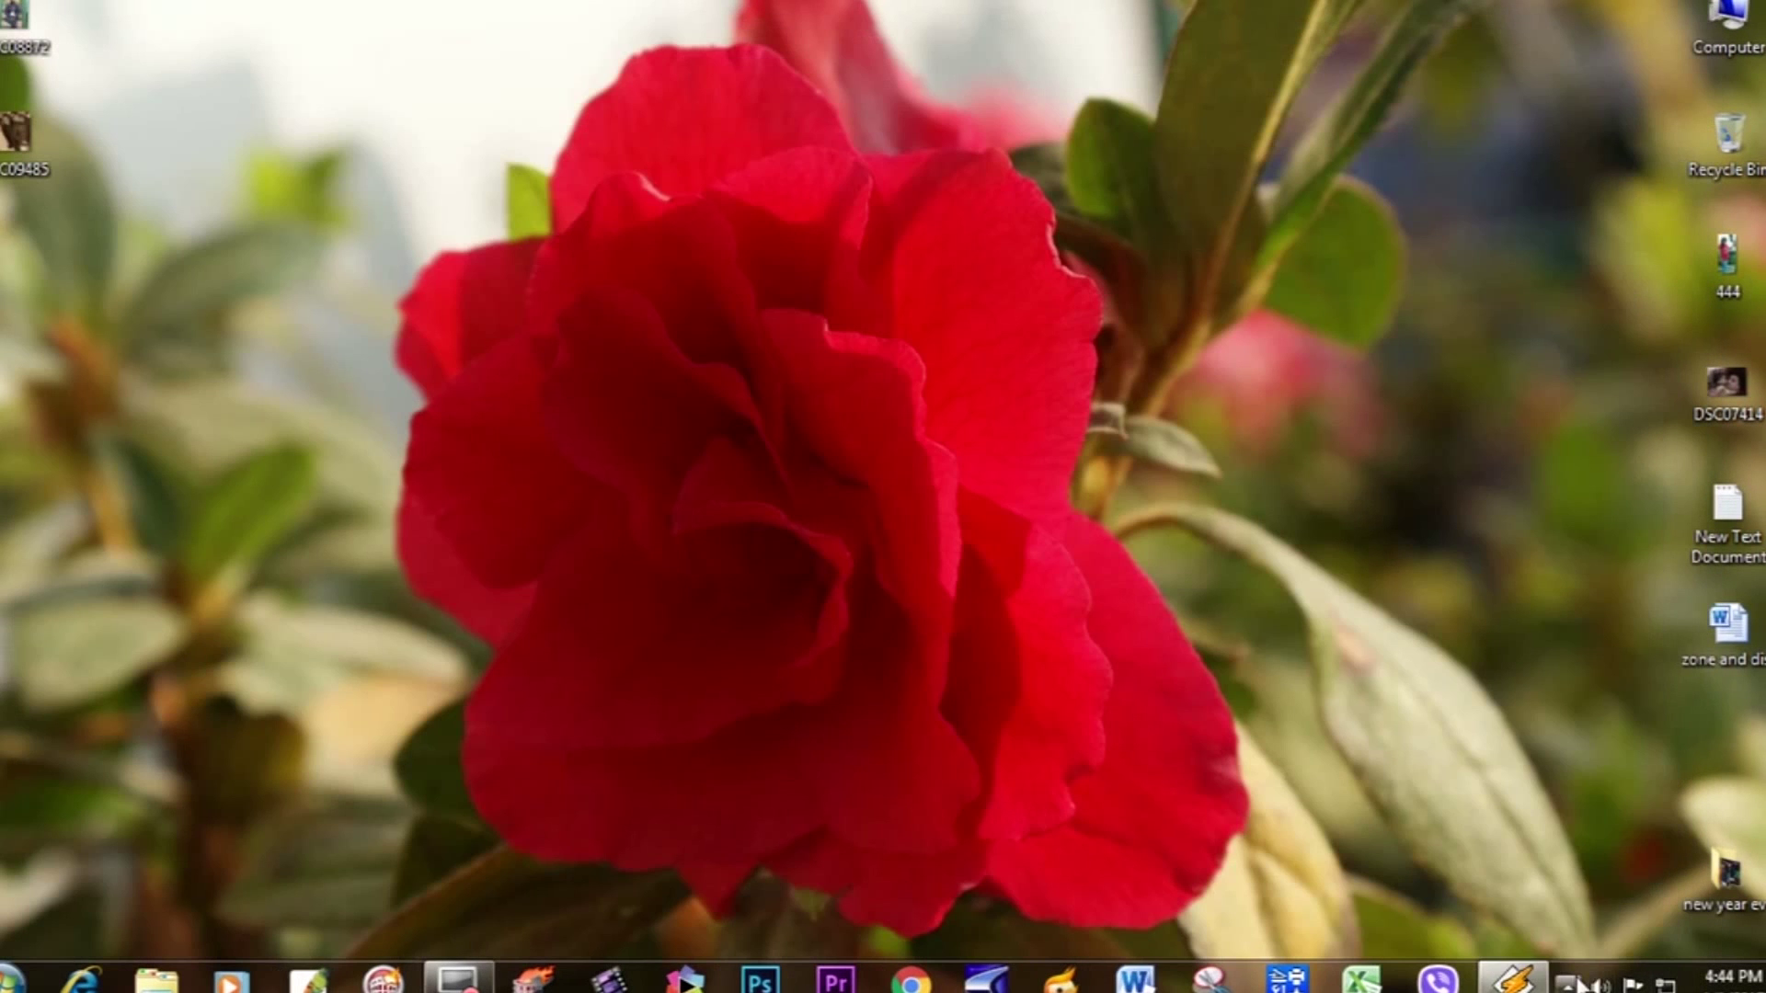
pyautogui.click(1576, 981)
pyautogui.rightClick(1521, 807)
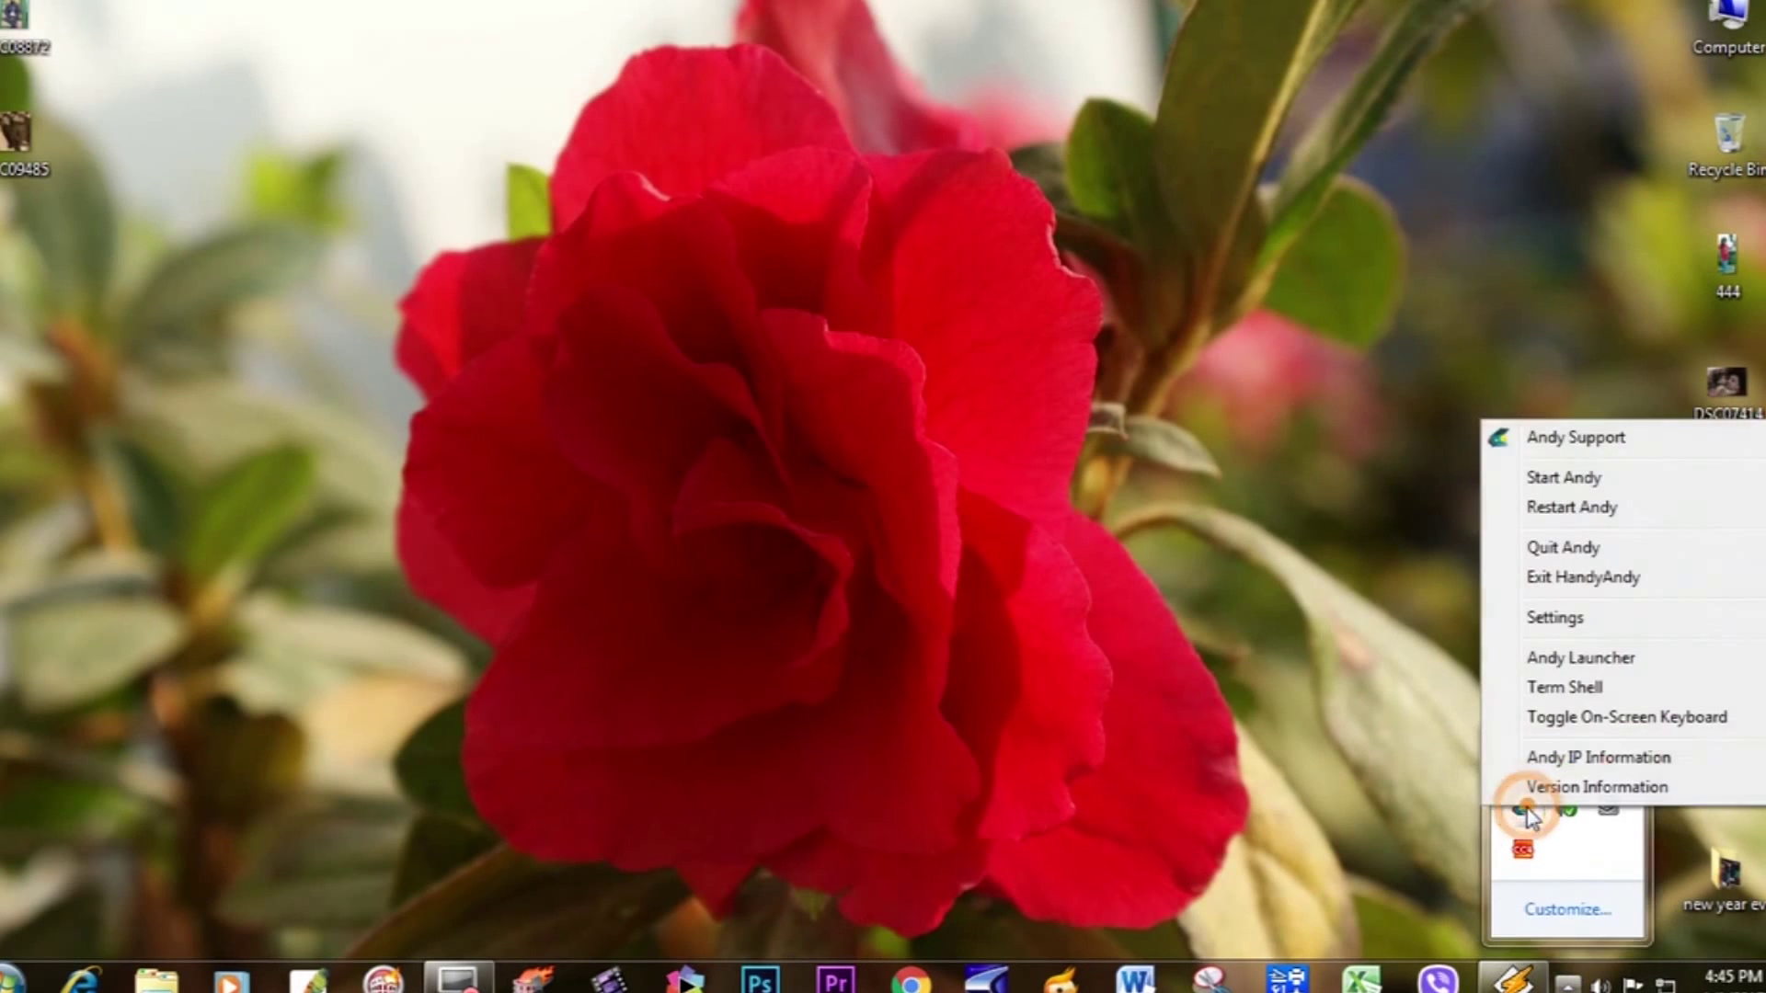
pyautogui.click(1659, 476)
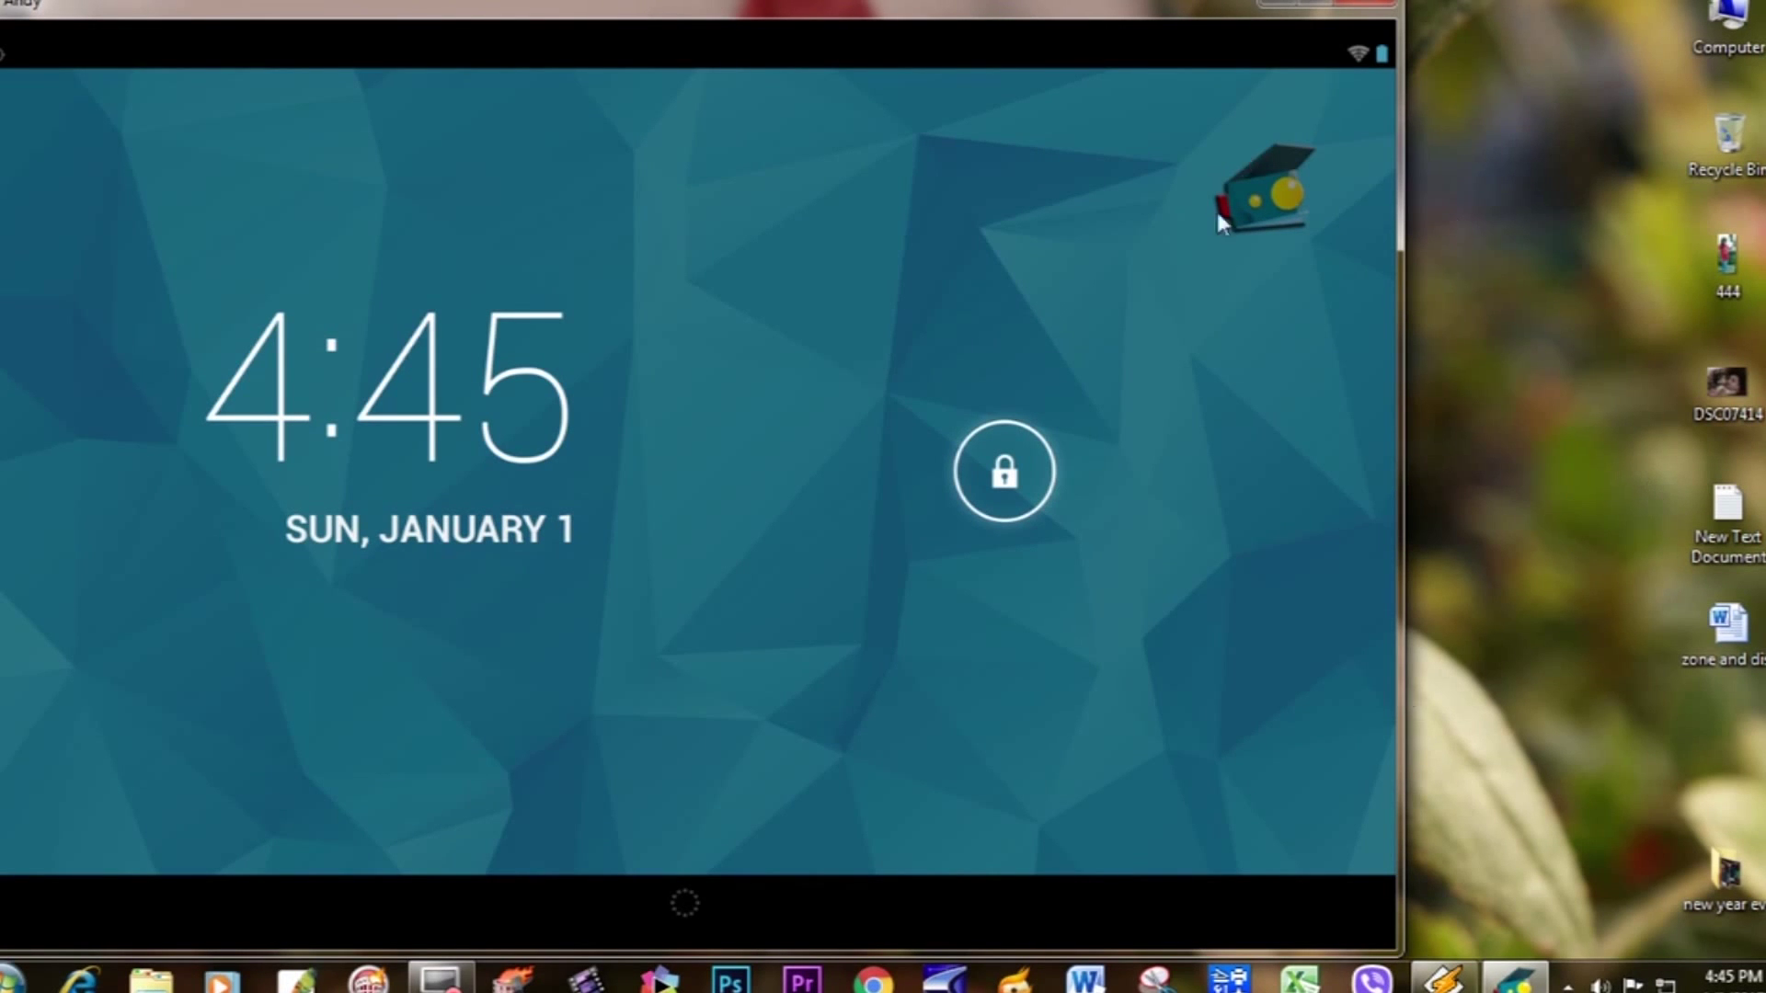
# - Unlock the Android lock screen, glance at the app drawer, and return Home
pyautogui.moveTo(1005, 472); pyautogui.dragTo(1155, 453)
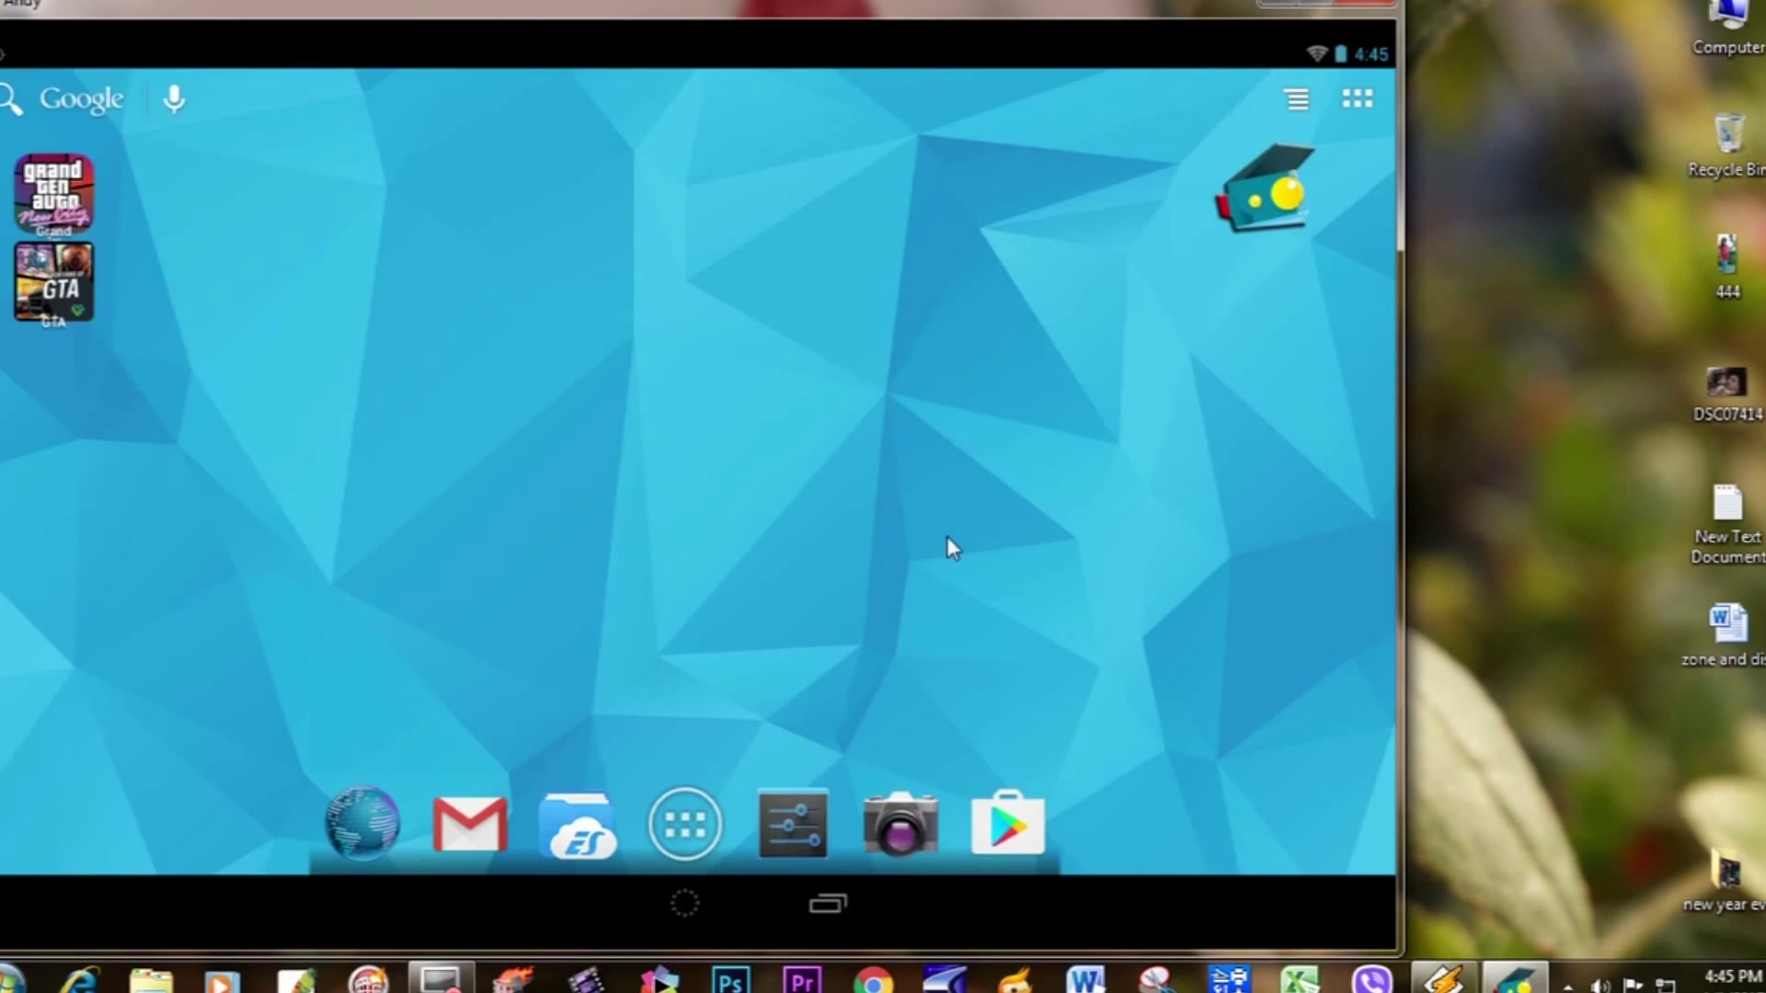
pyautogui.click(710, 824)
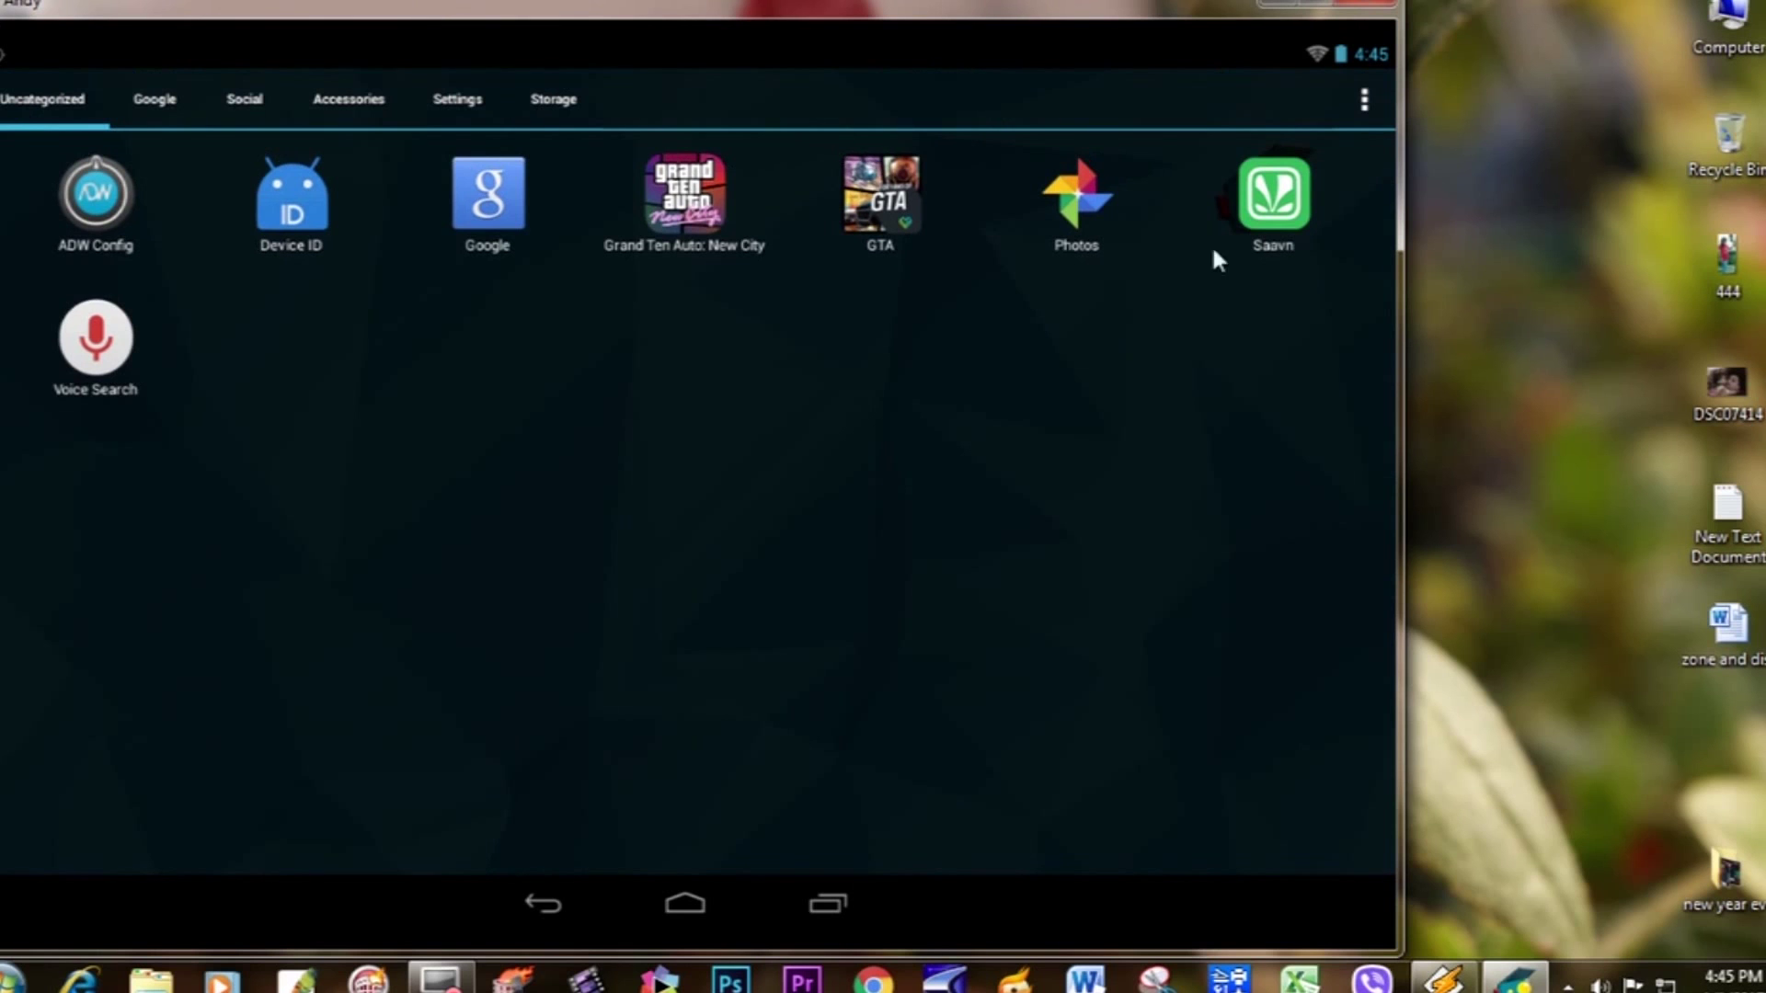
pyautogui.click(502, 922)
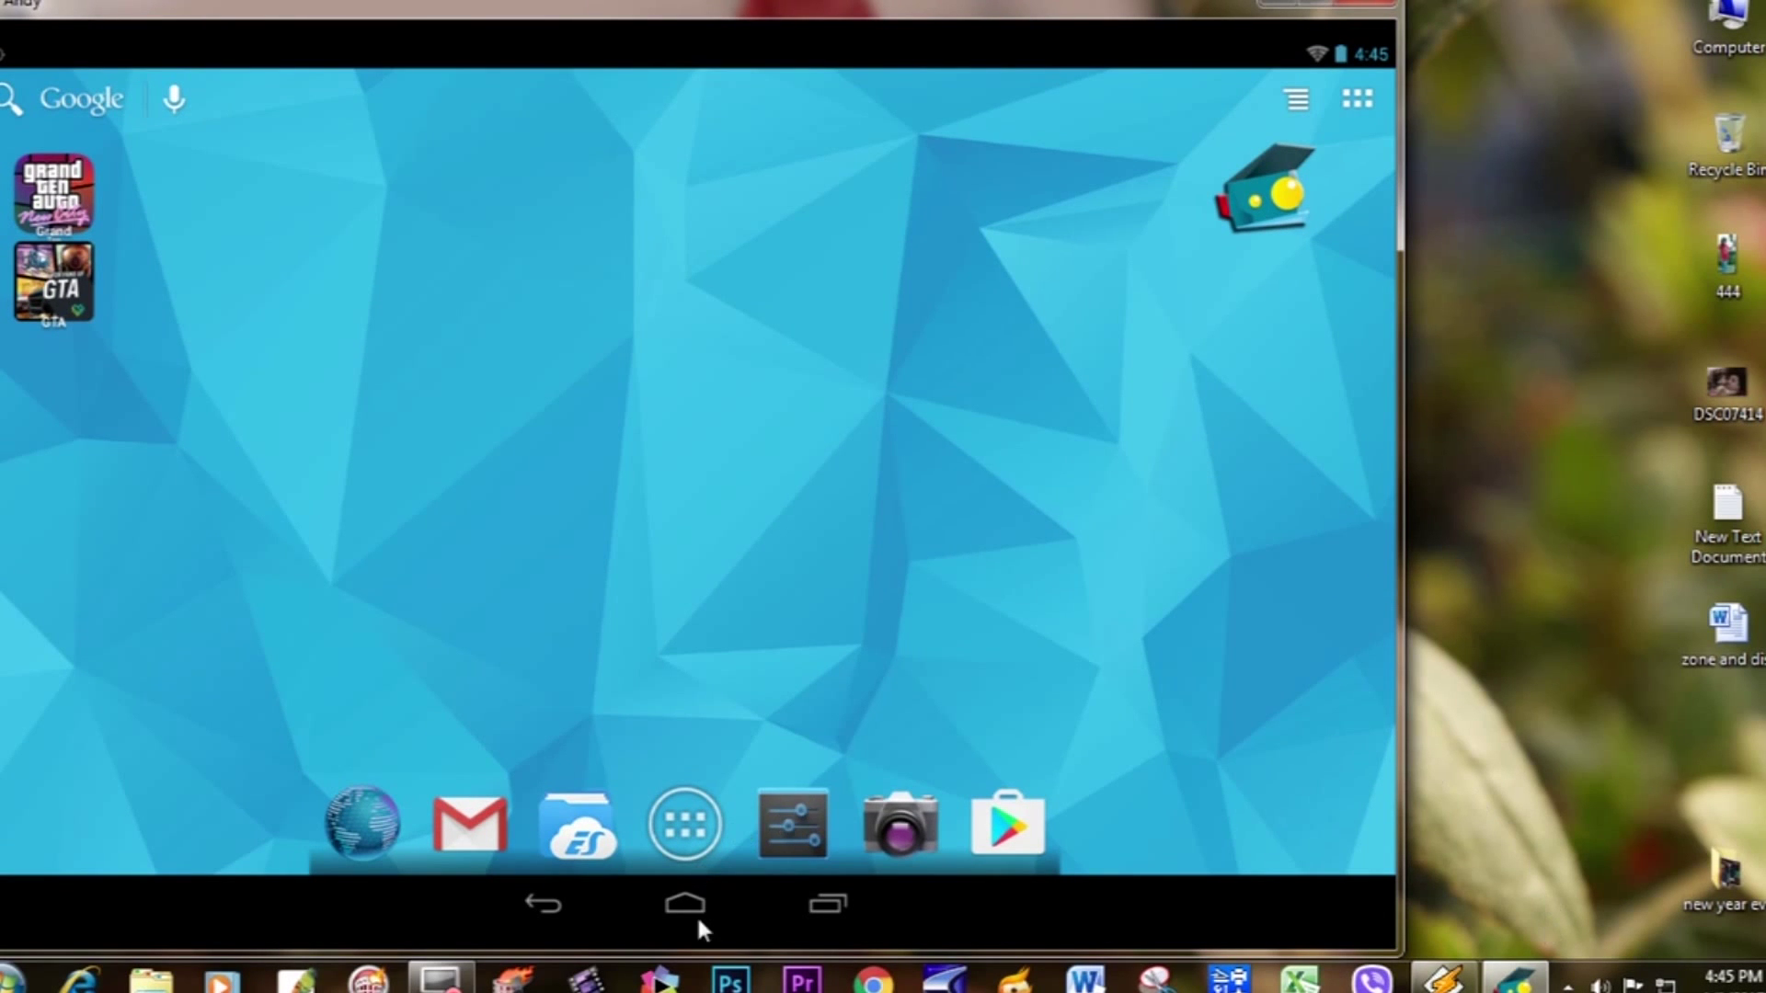
# - Switch the emulator to portrait orientation and page through the app drawer
pyautogui.moveTo(721, 931)
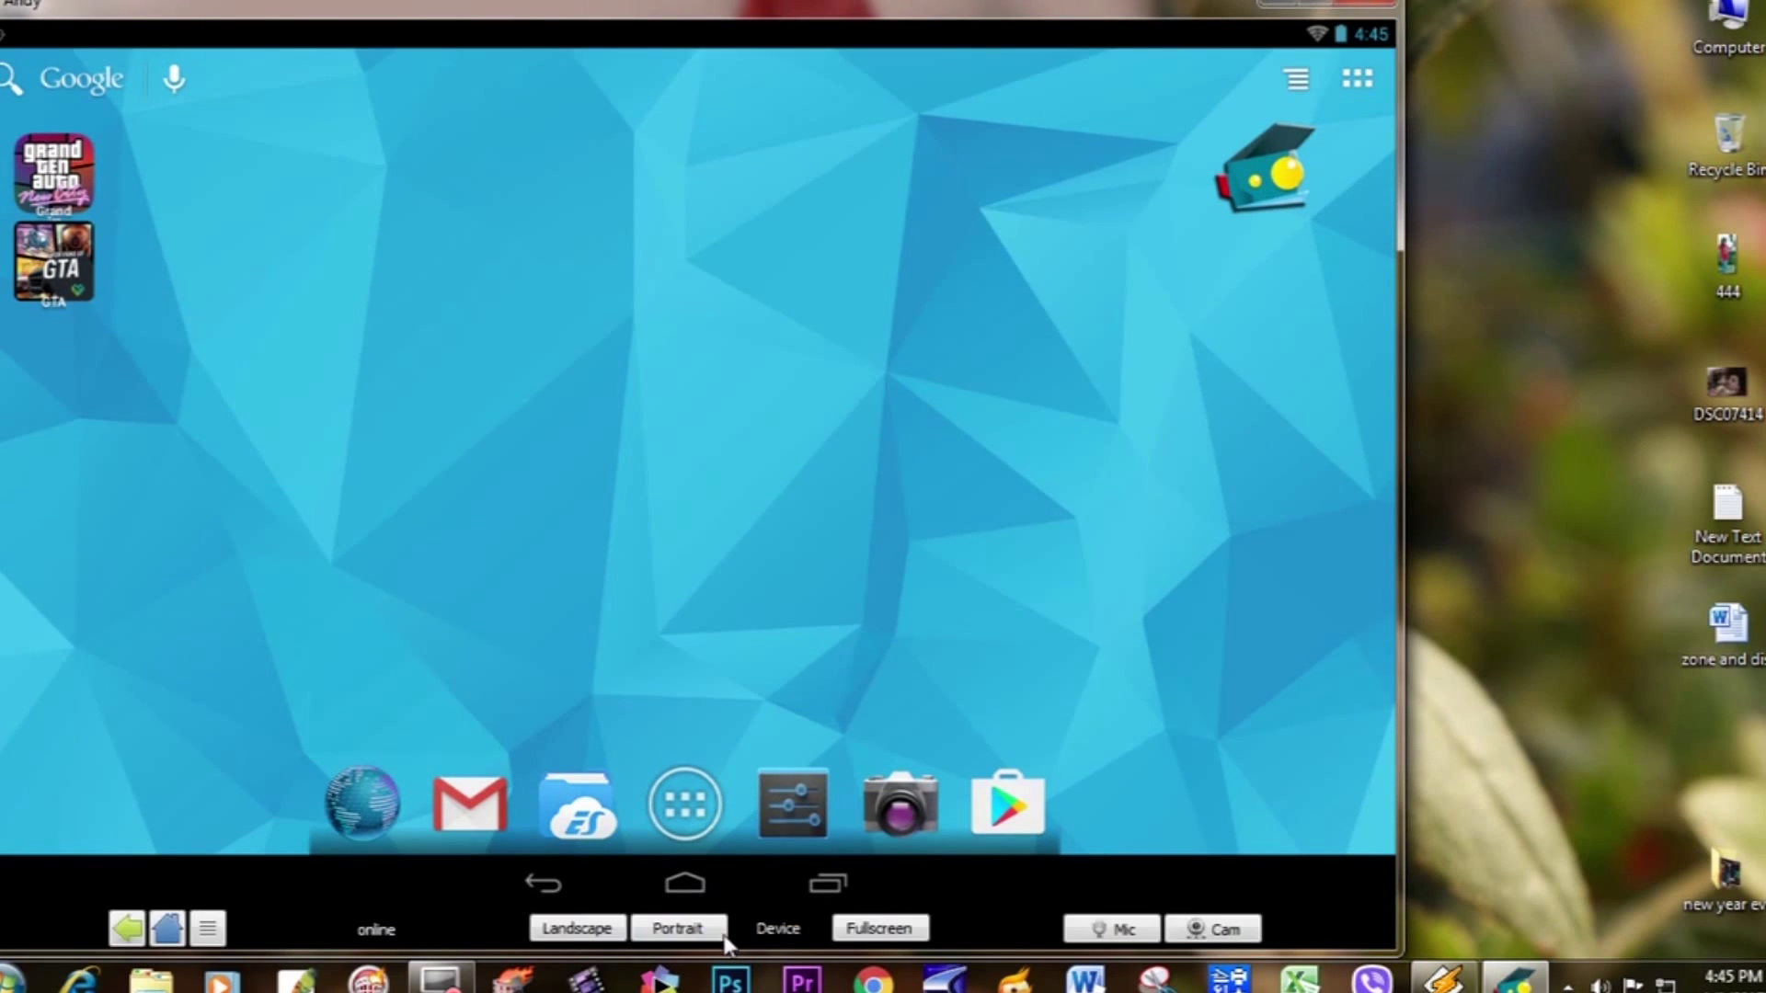
pyautogui.click(676, 929)
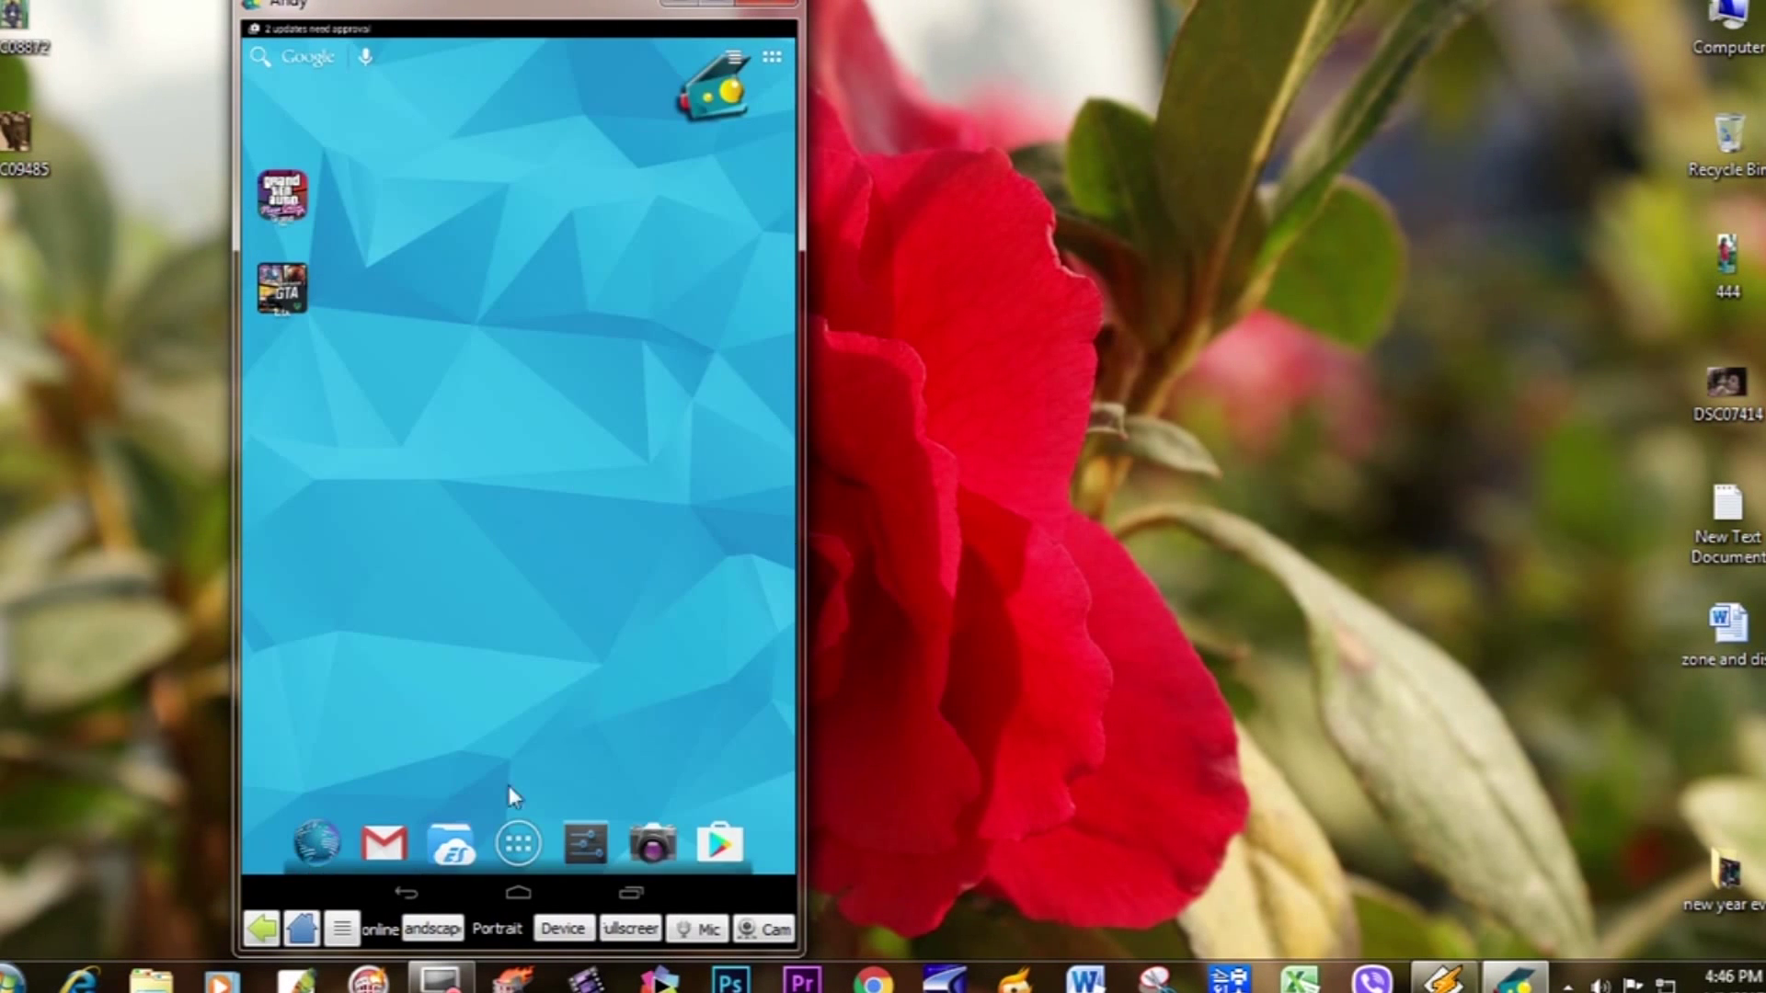
pyautogui.click(528, 859)
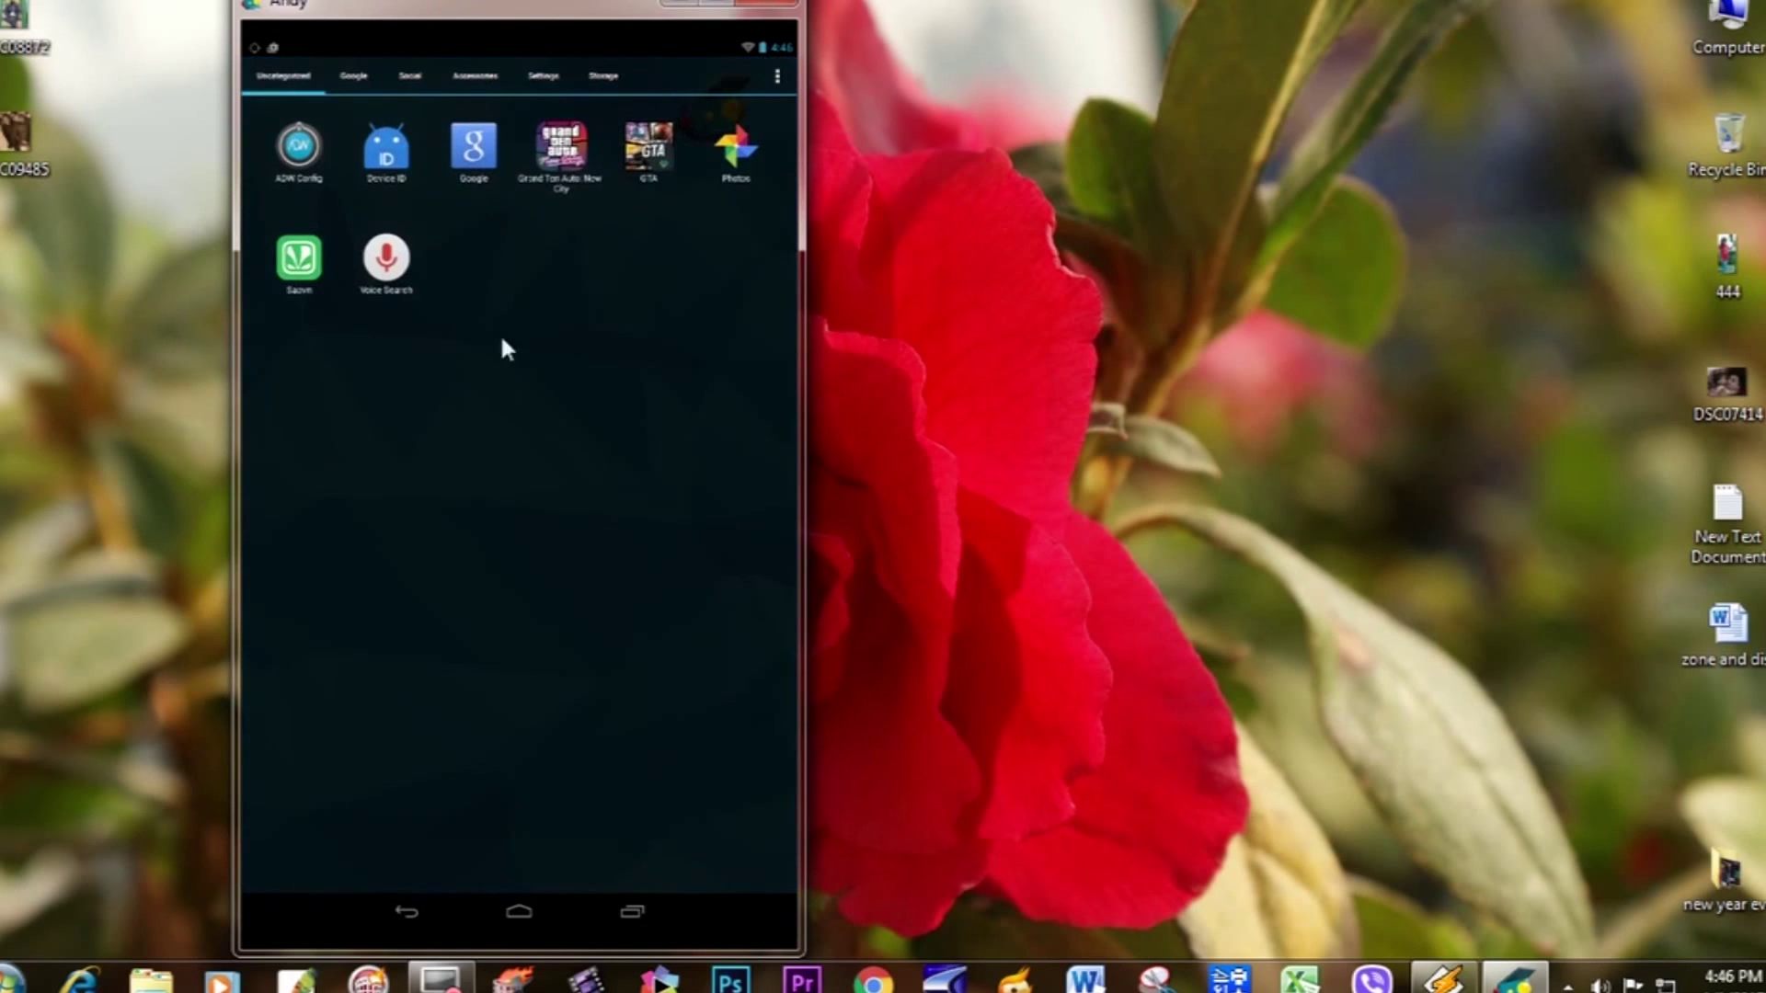
pyautogui.moveTo(588, 394); pyautogui.dragTo(276, 395)
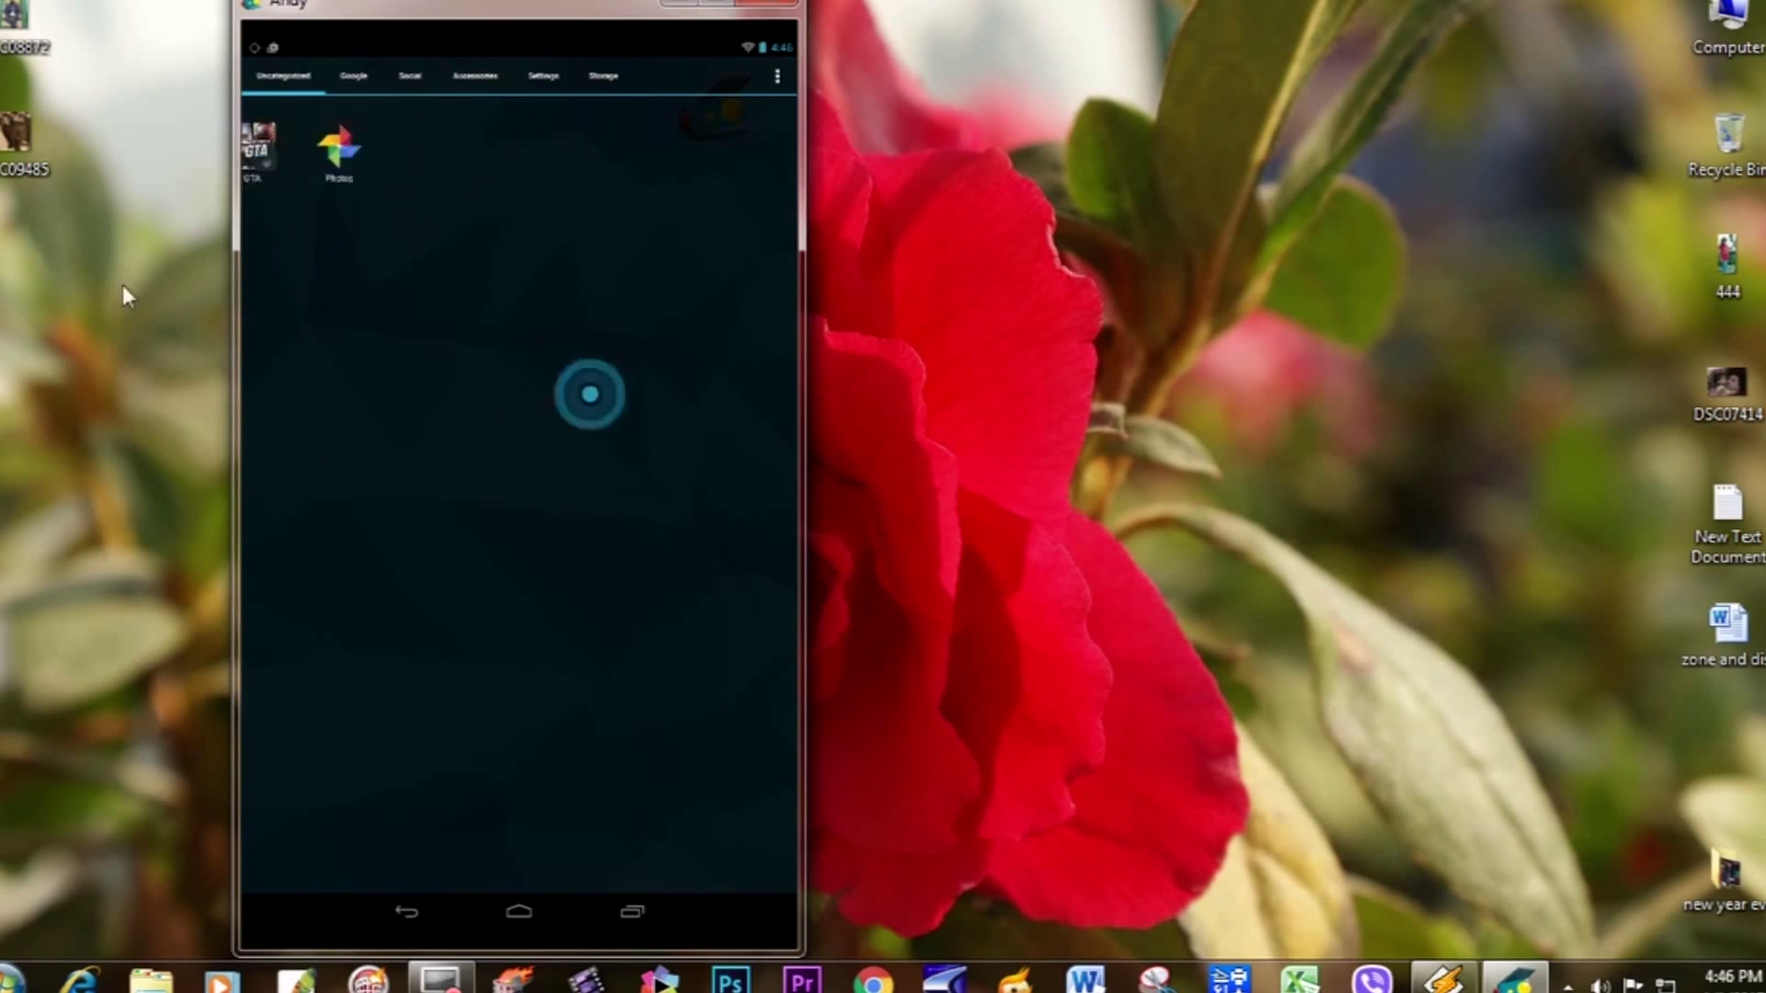
# - Browse the Google, Social, Accessories, Settings and Storage categories, then pull down notifications
pyautogui.click(355, 80)
pyautogui.click(405, 83)
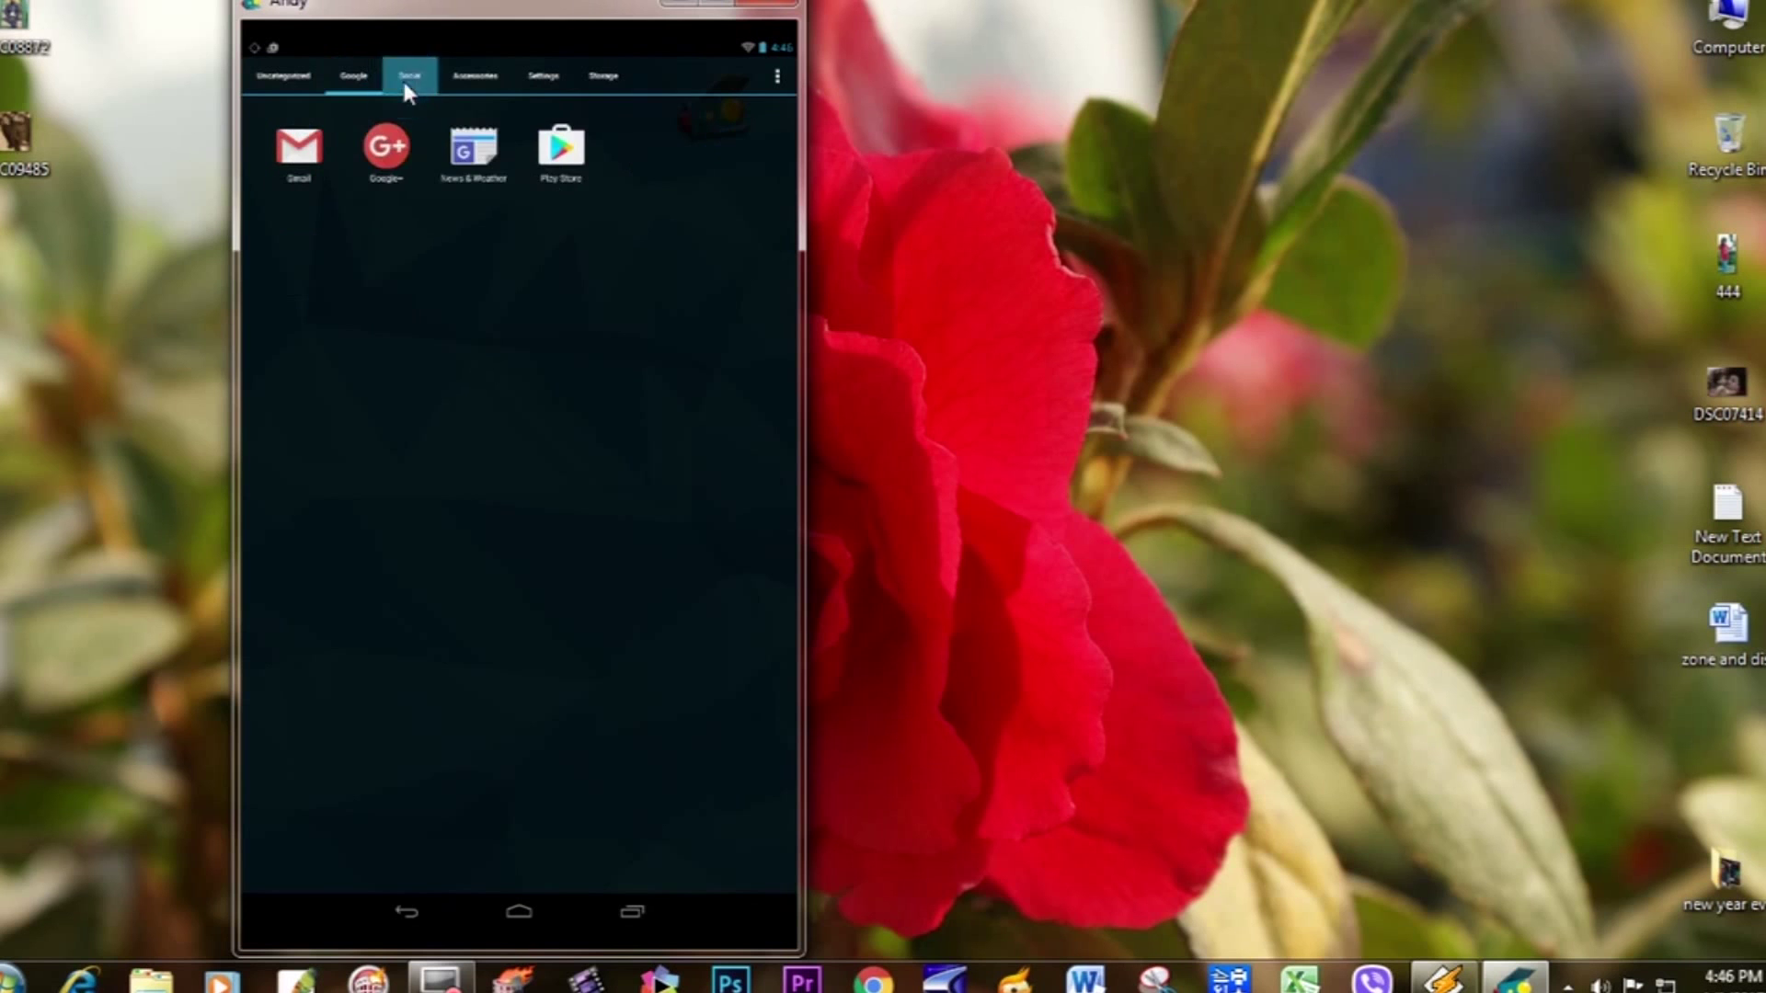
pyautogui.click(474, 75)
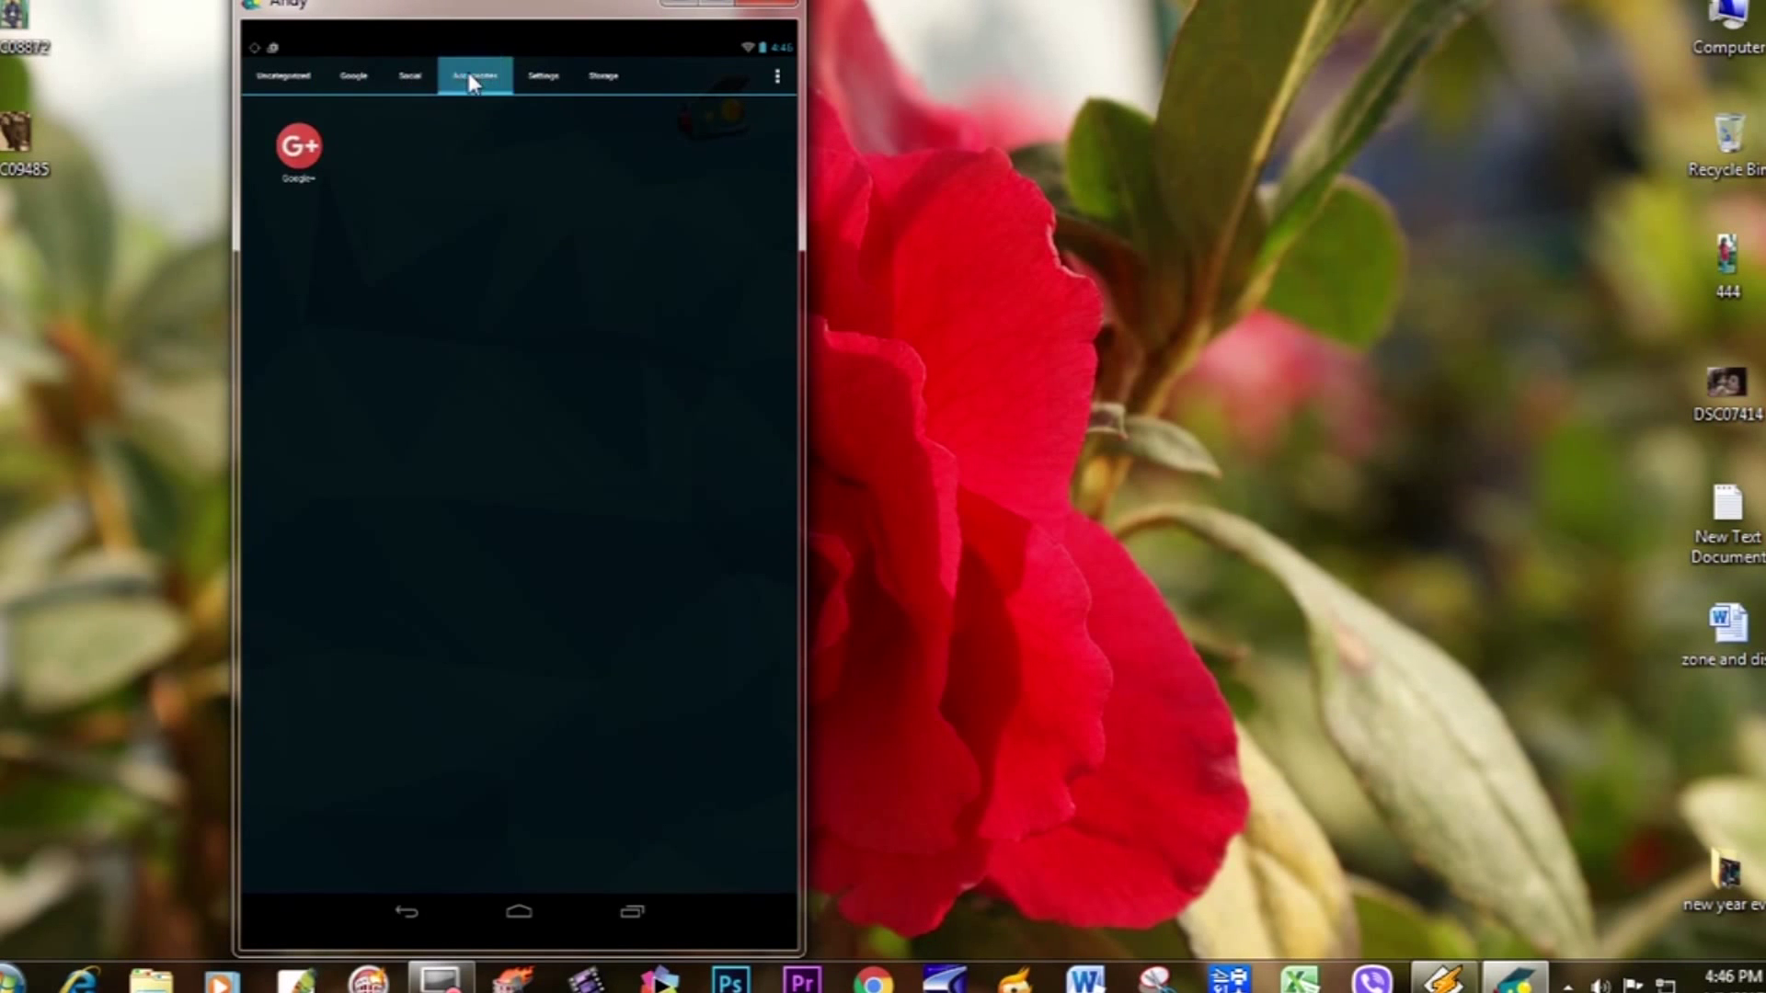
pyautogui.click(559, 79)
pyautogui.click(591, 81)
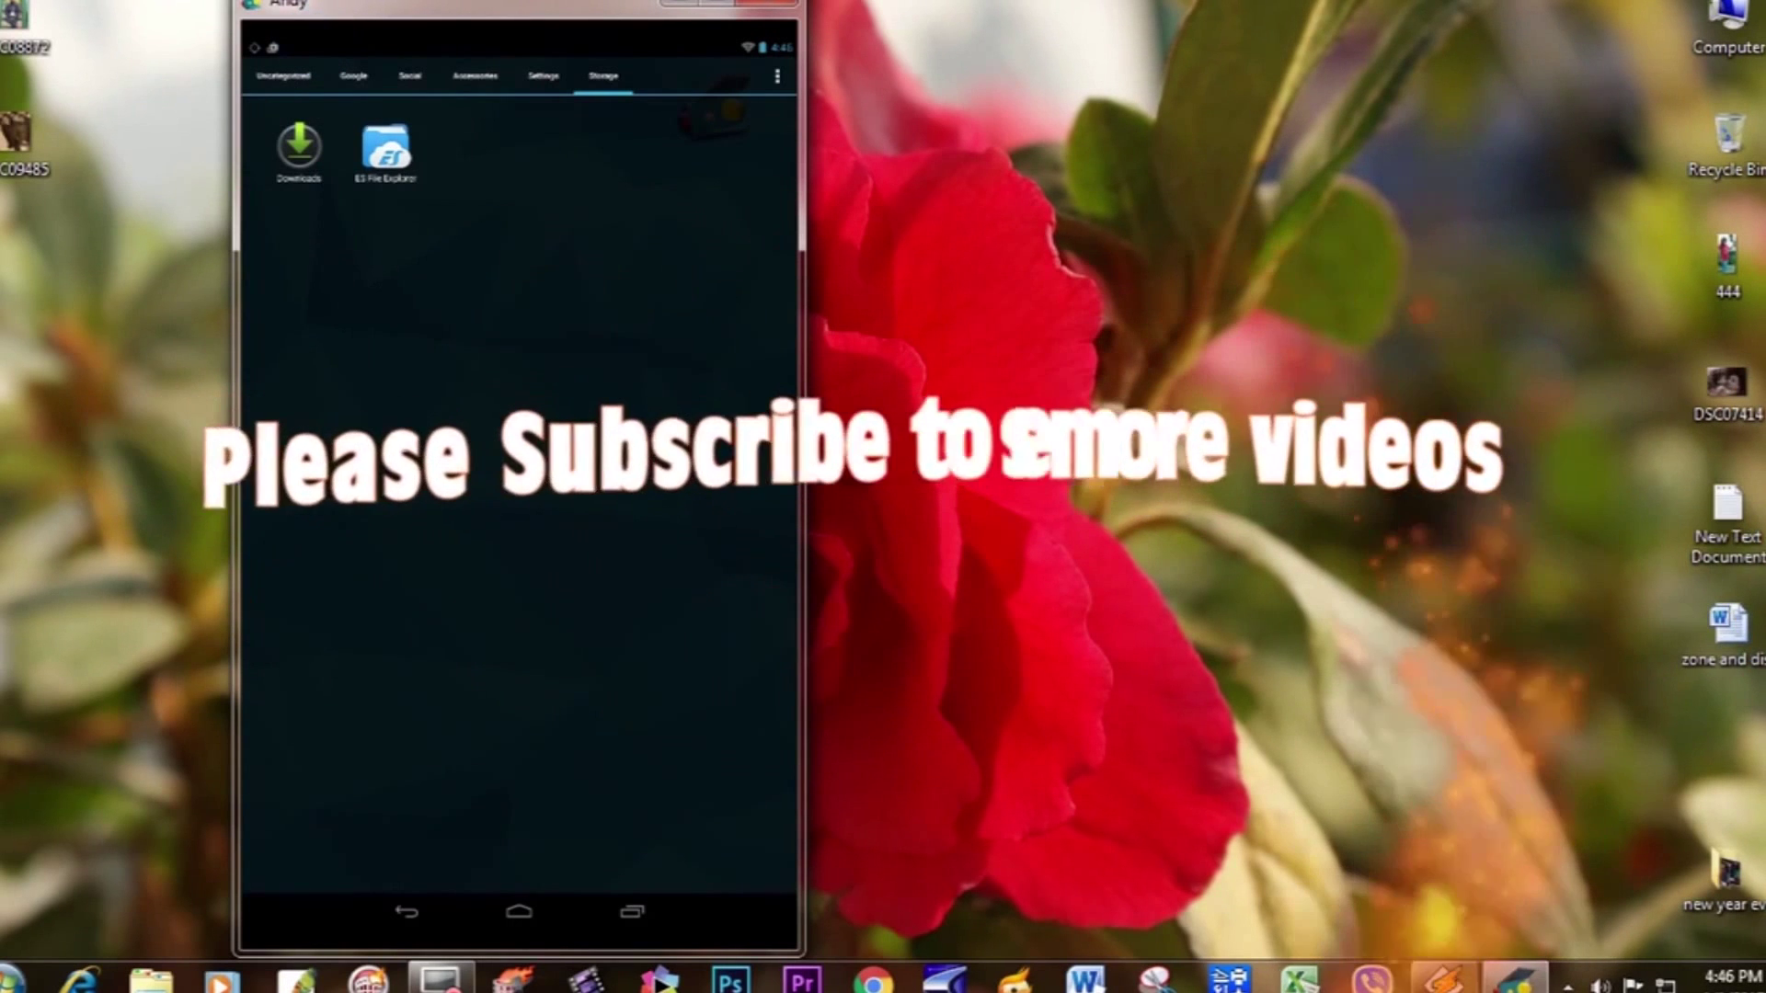
pyautogui.moveTo(304, 46); pyautogui.dragTo(338, 828)
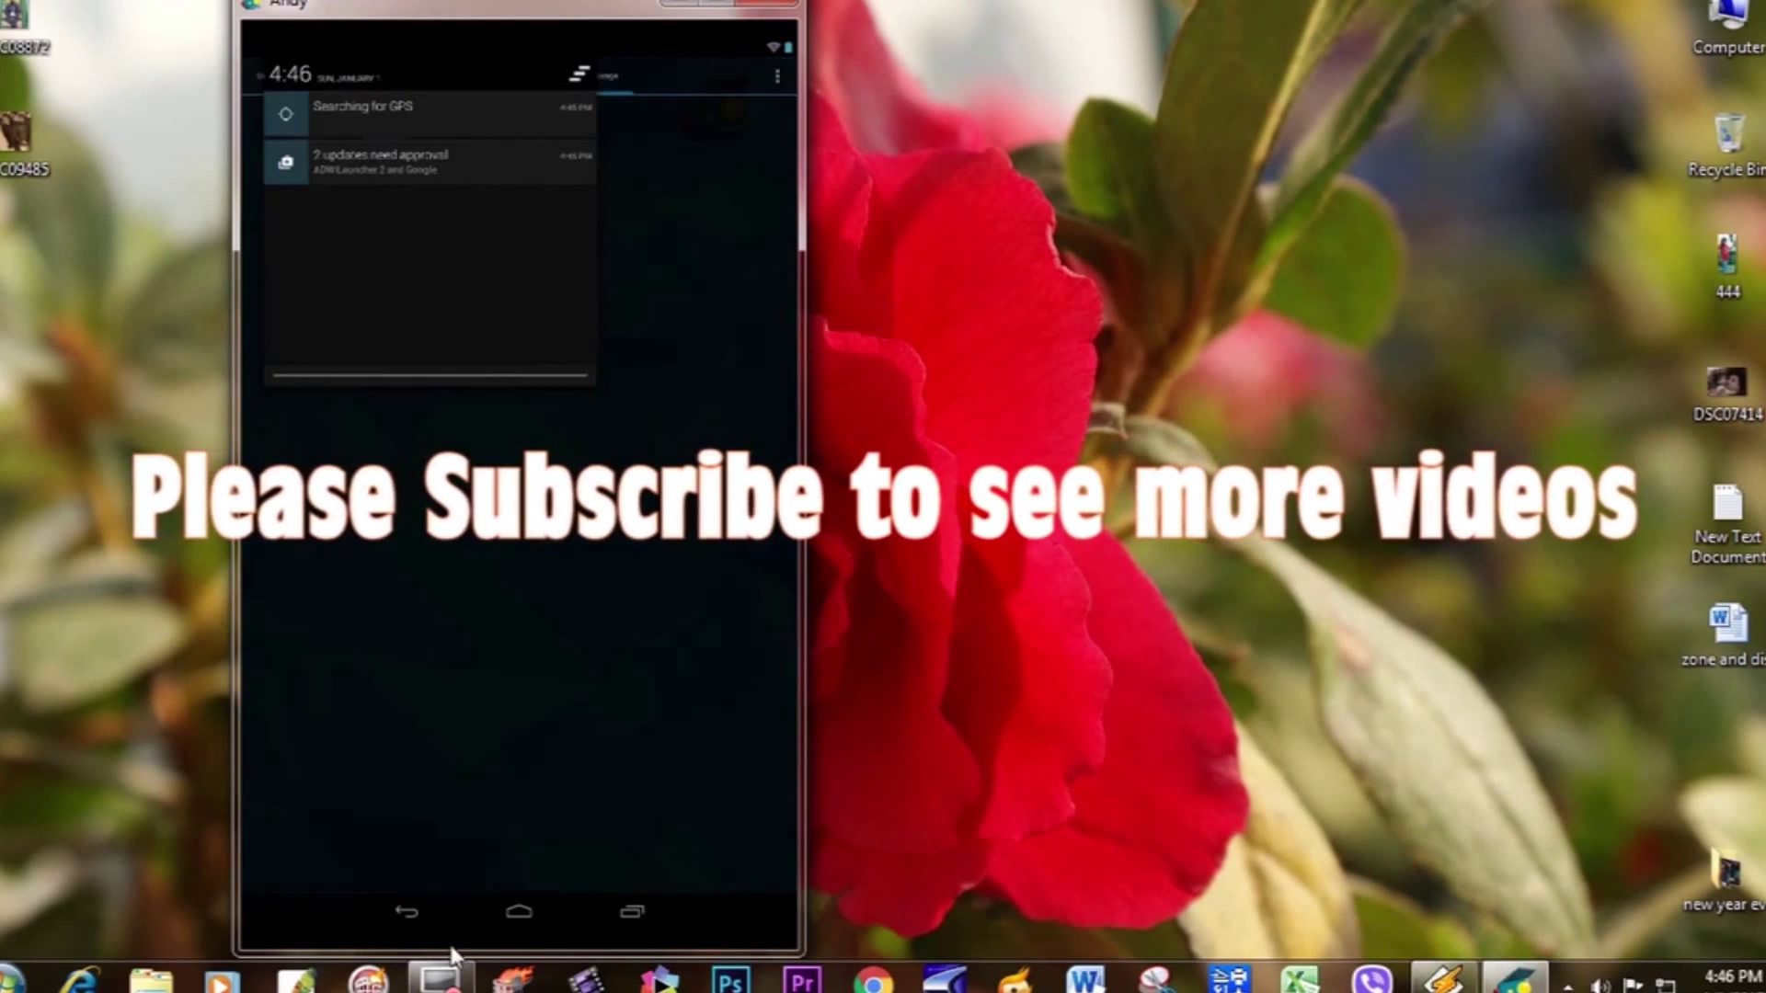
# - Return the emulator to landscape and clear all notifications, including the GPS one
pyautogui.click(431, 929)
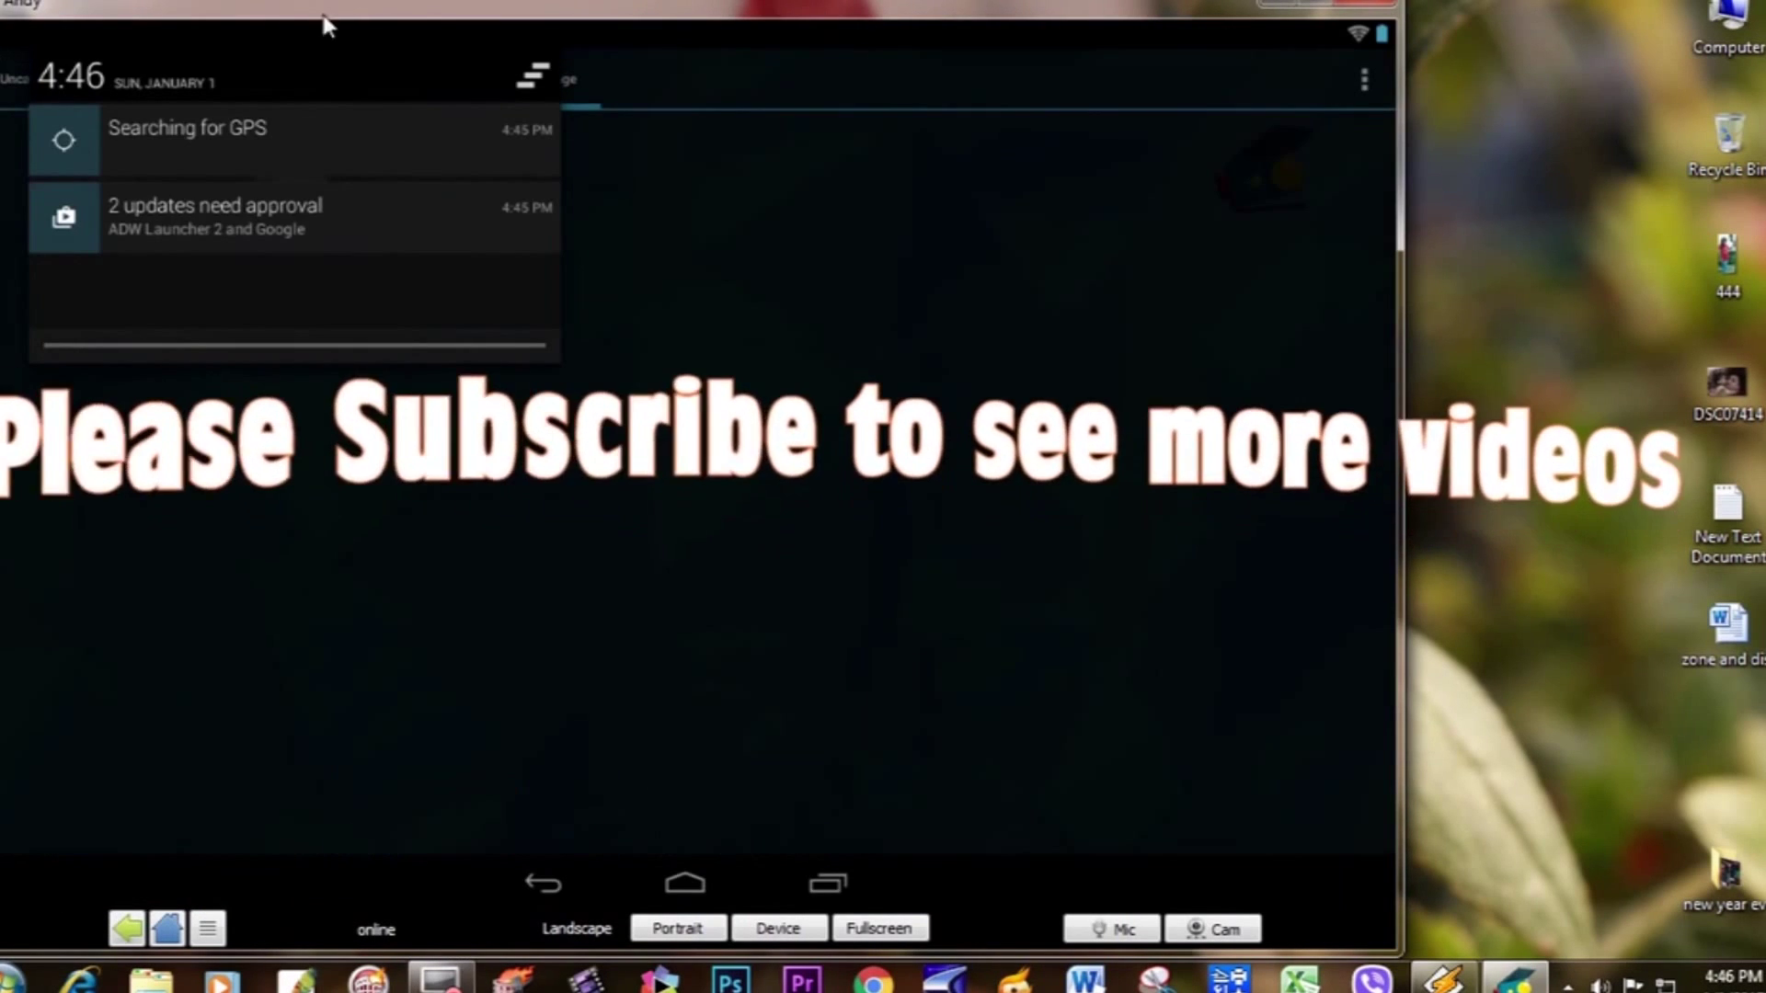
pyautogui.moveTo(237, 150); pyautogui.dragTo(386, 147)
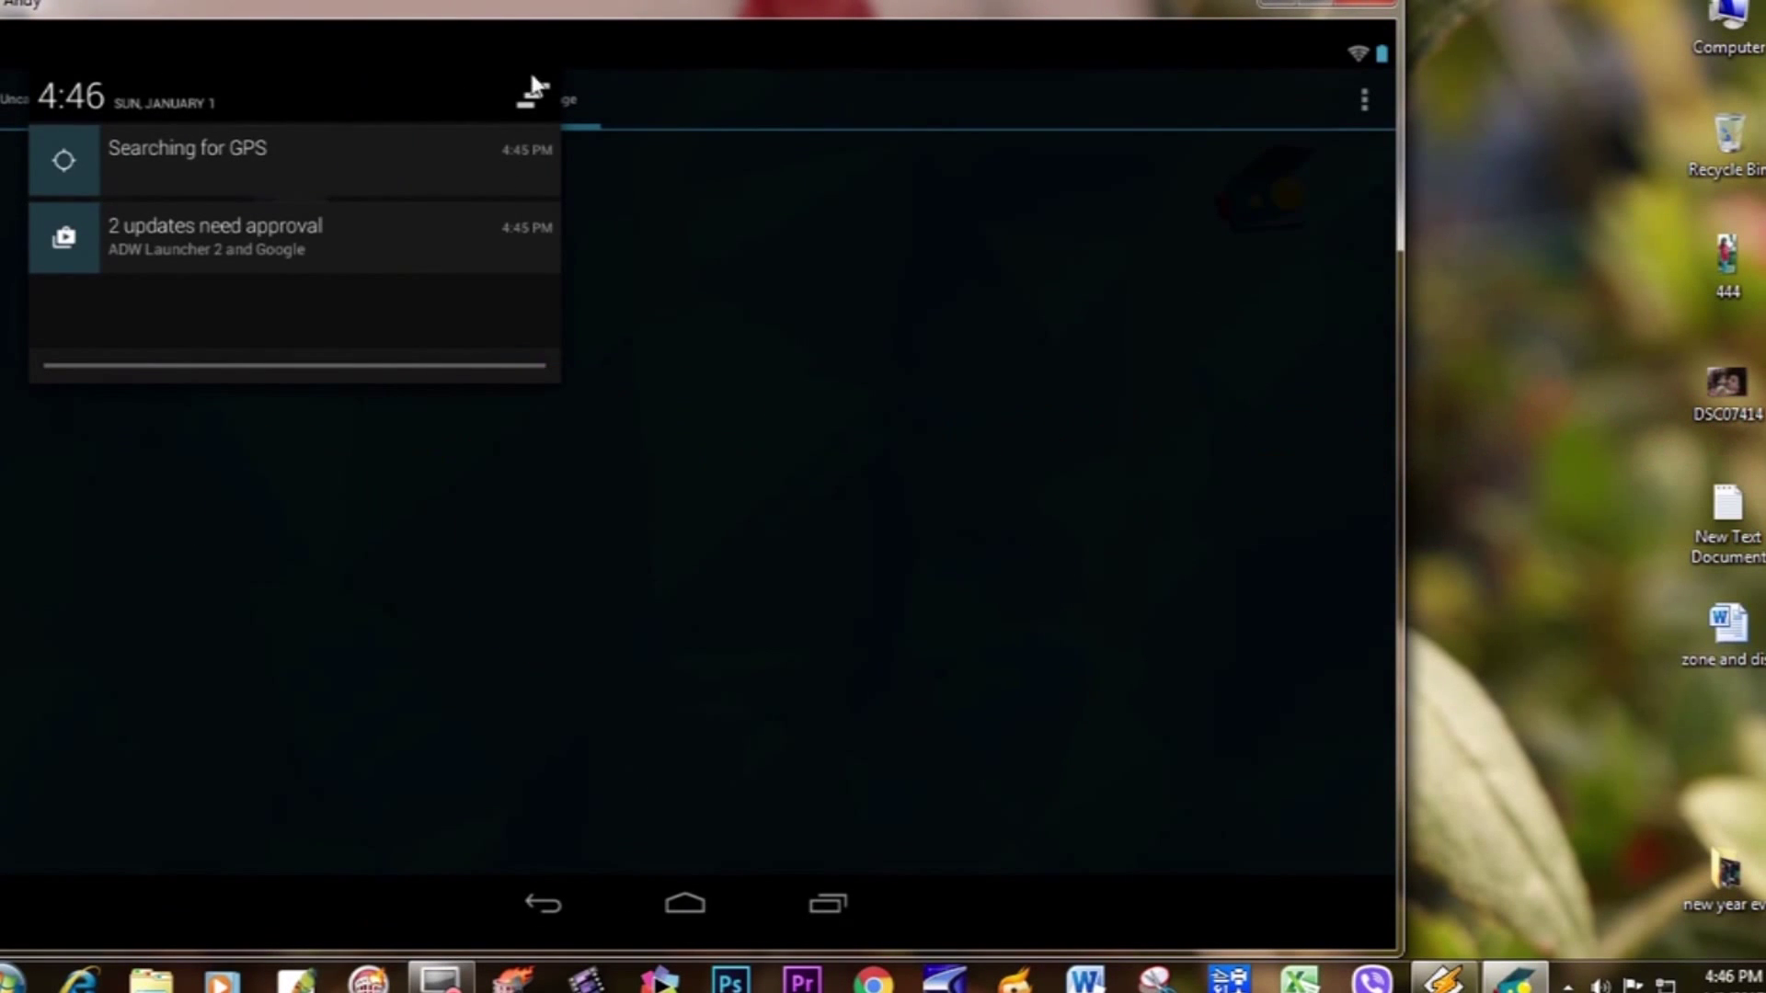
pyautogui.click(515, 106)
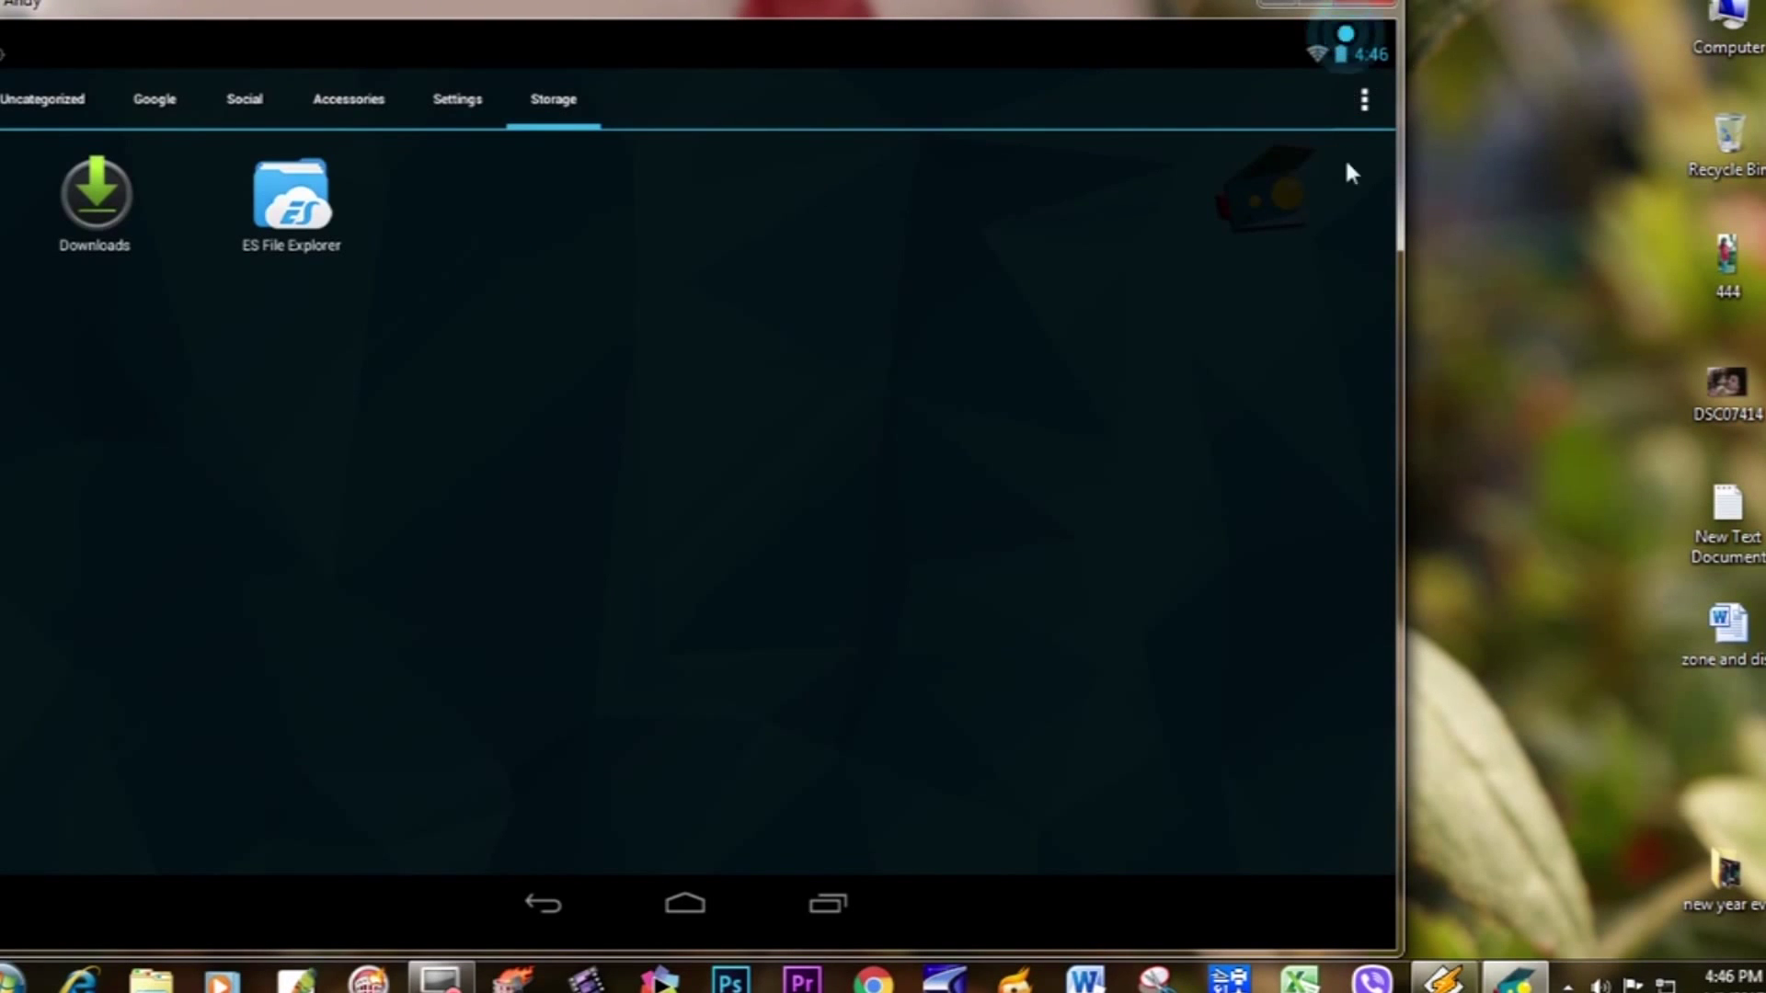
# - Turn off Access to my location from the GPS quick-settings tile's location settings
pyautogui.moveTo(1345, 57); pyautogui.dragTo(1284, 284)
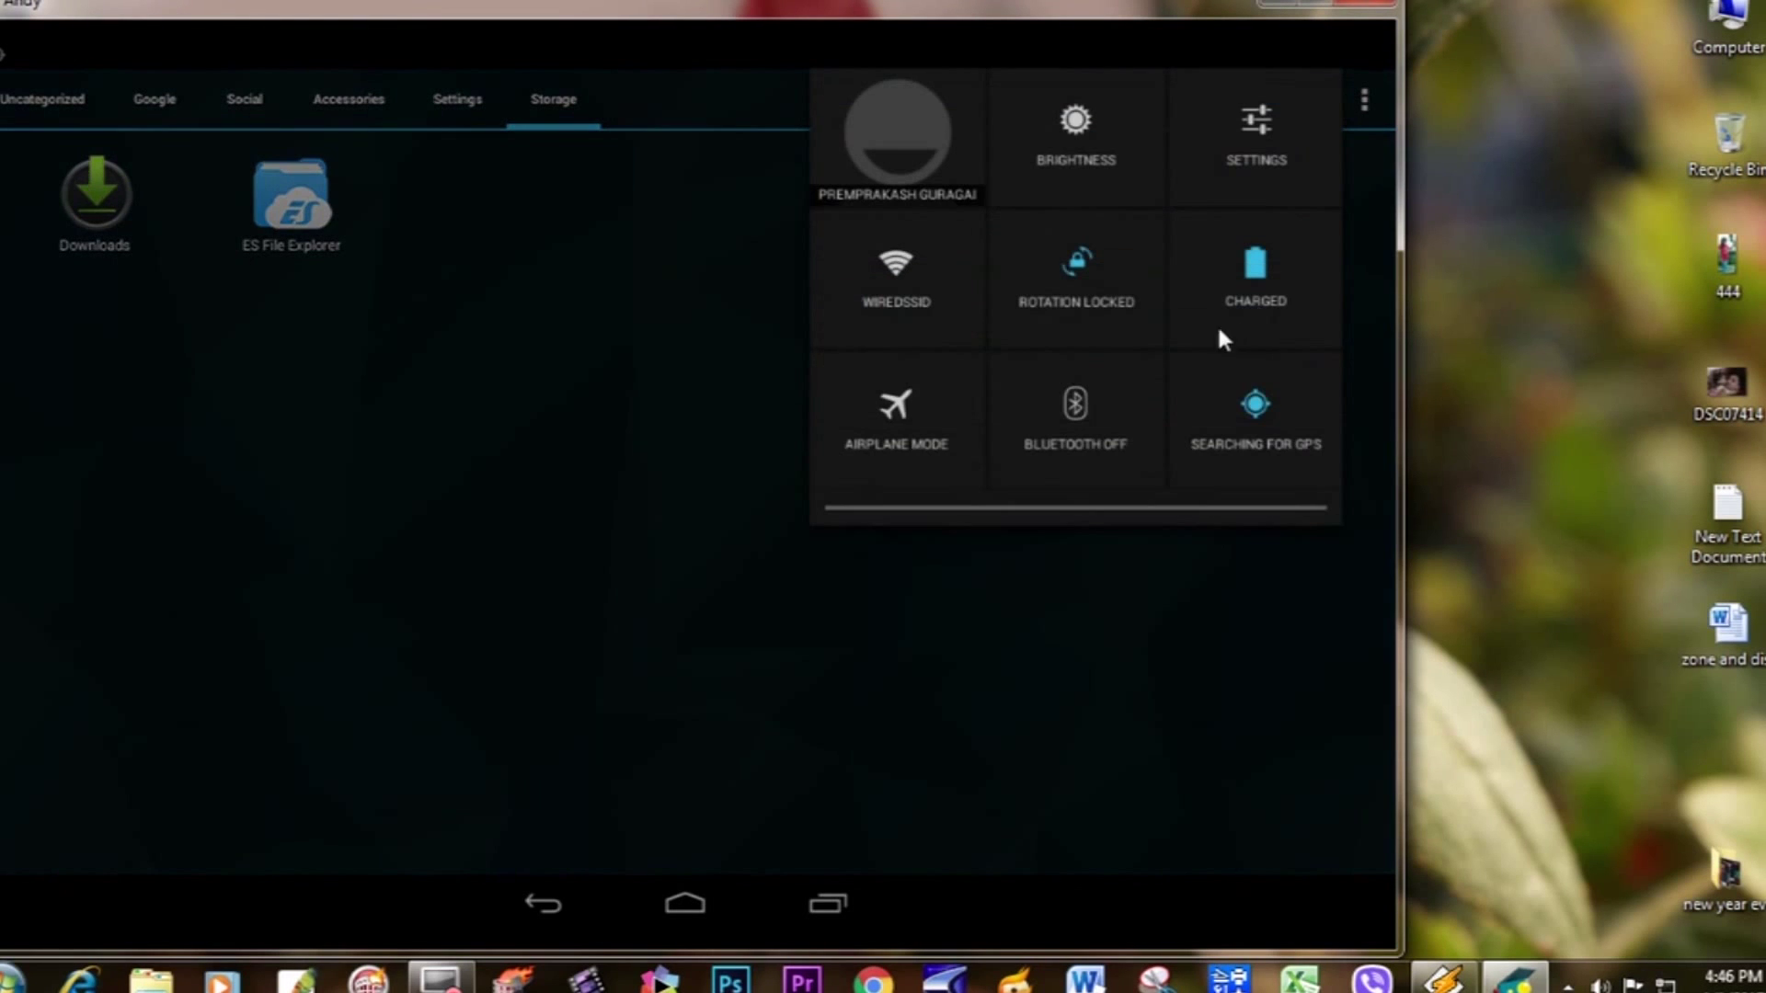
pyautogui.click(1276, 409)
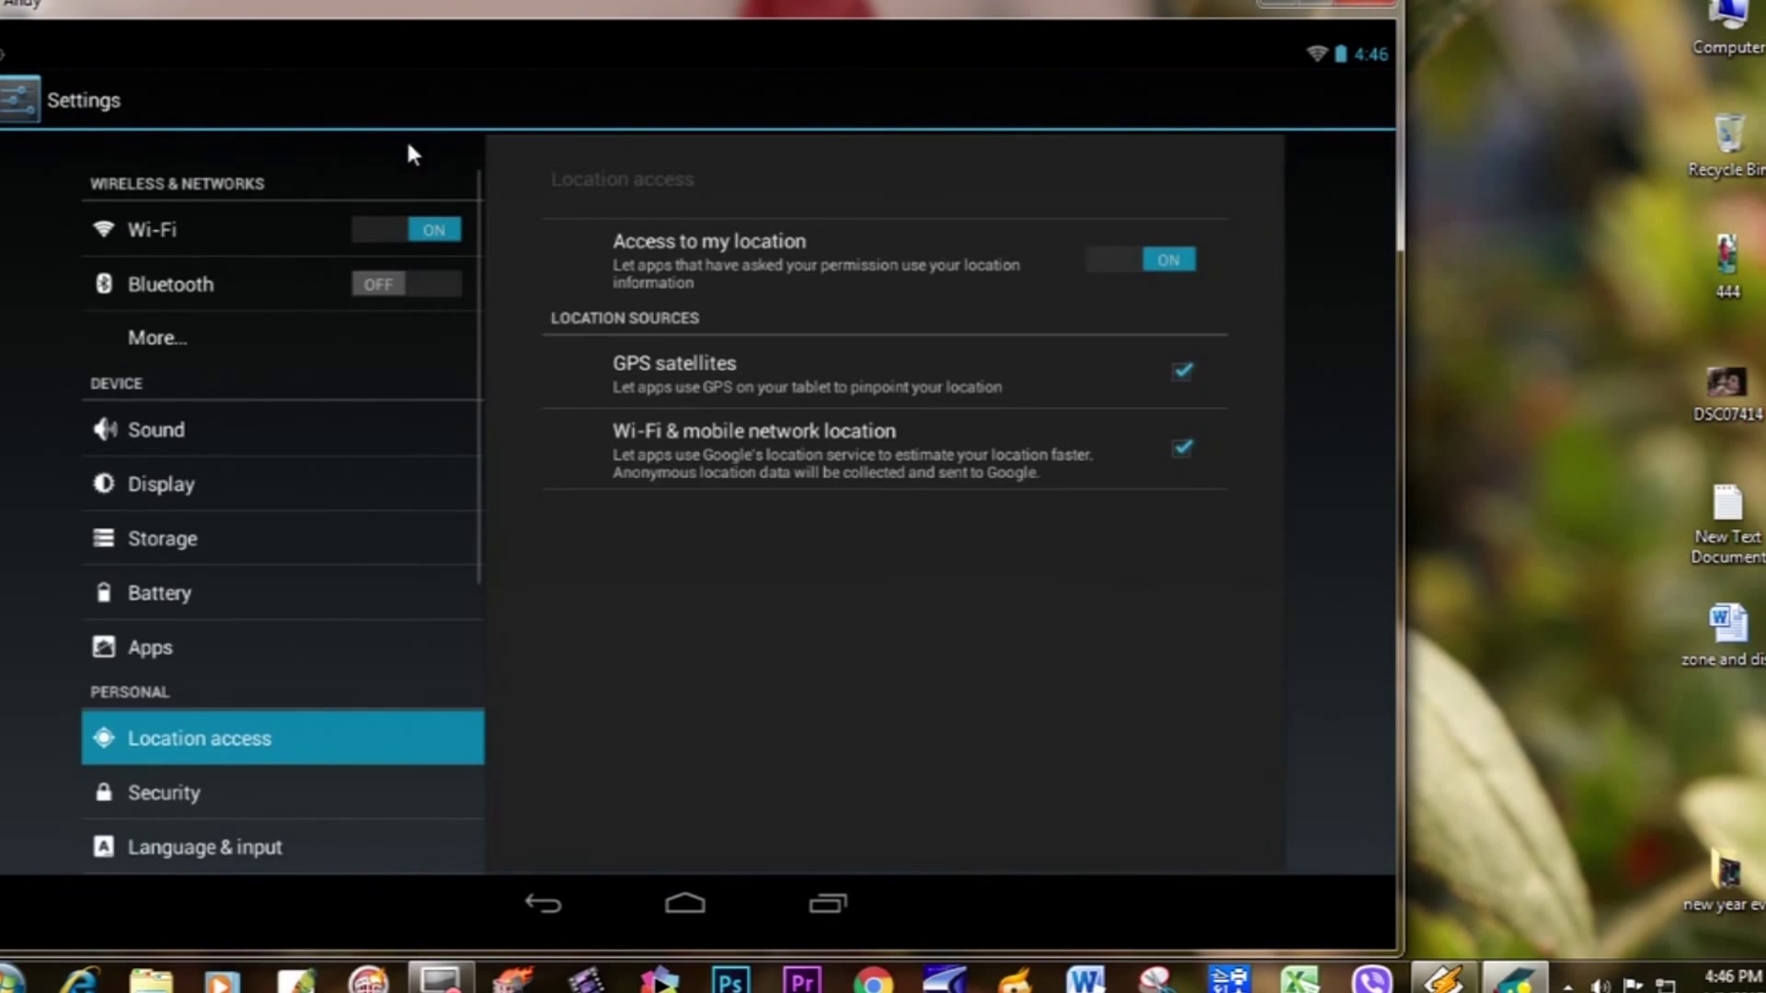
pyautogui.click(1117, 256)
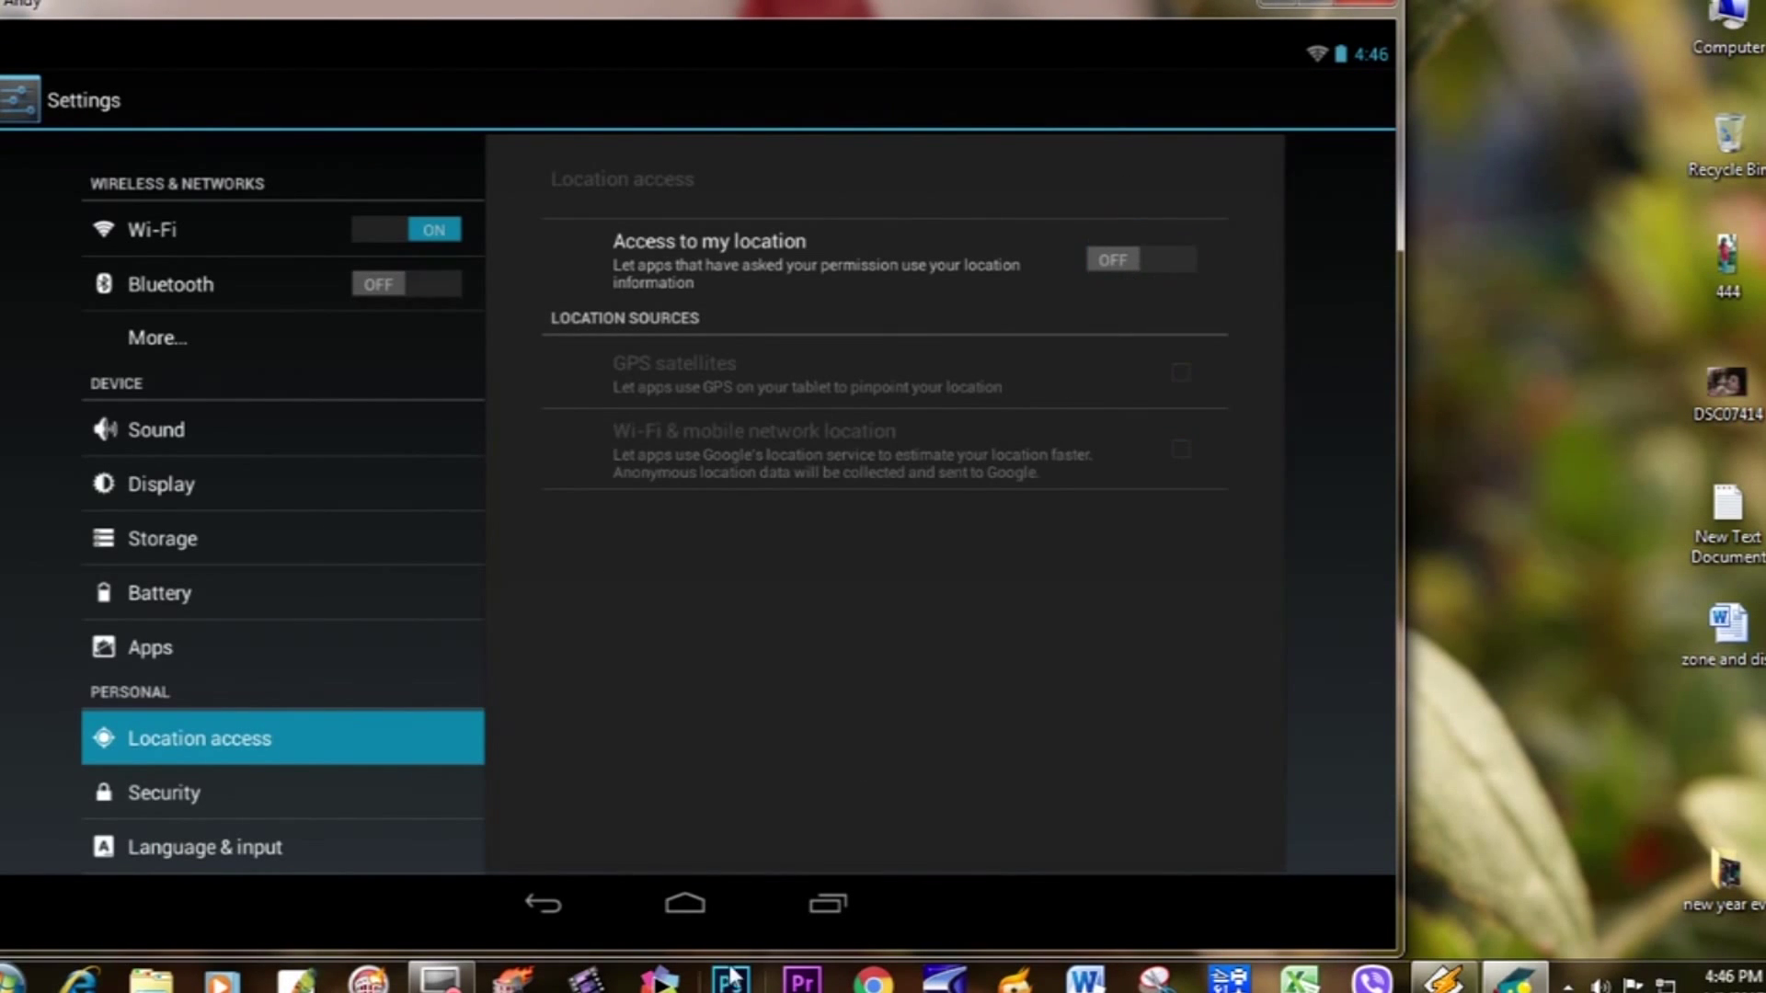